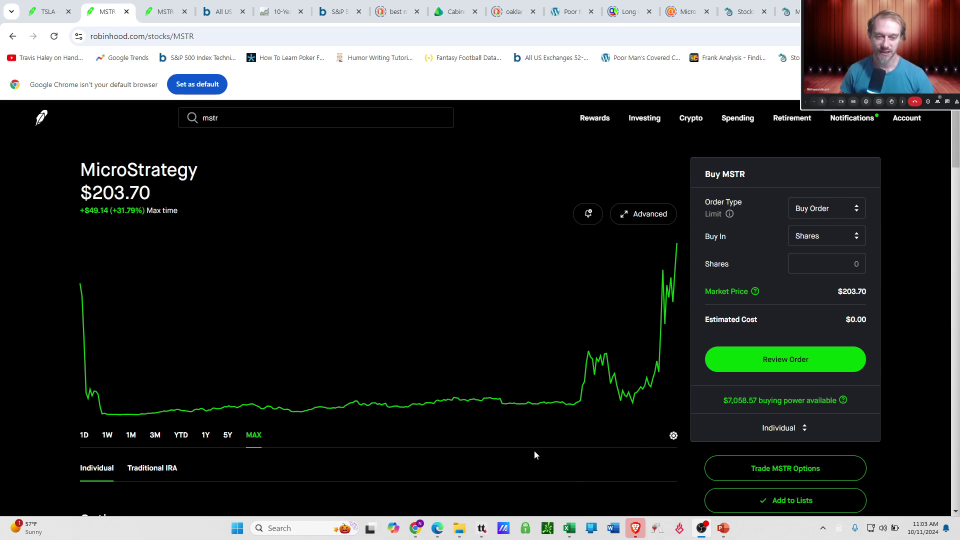
- Show MicroStrategy's one-year price chart, and switch to tastytrade to expand the MSTR Oct 11, 2024 option chain
left_click(206, 436)
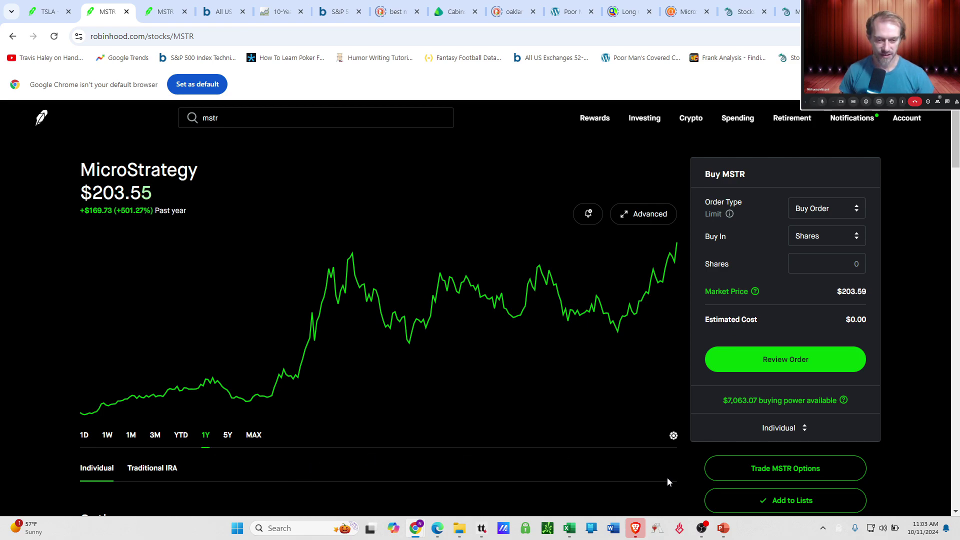
left_click(482, 528)
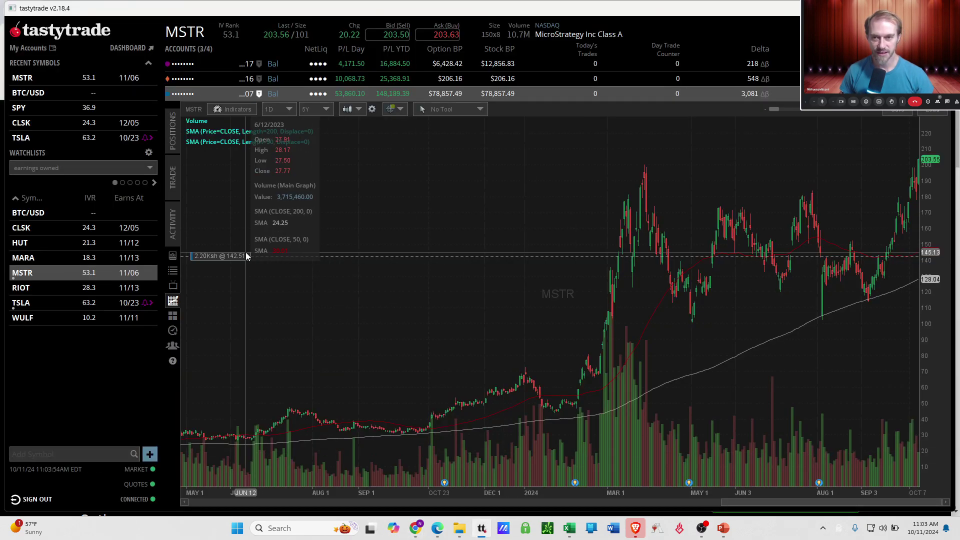
left_click(172, 190)
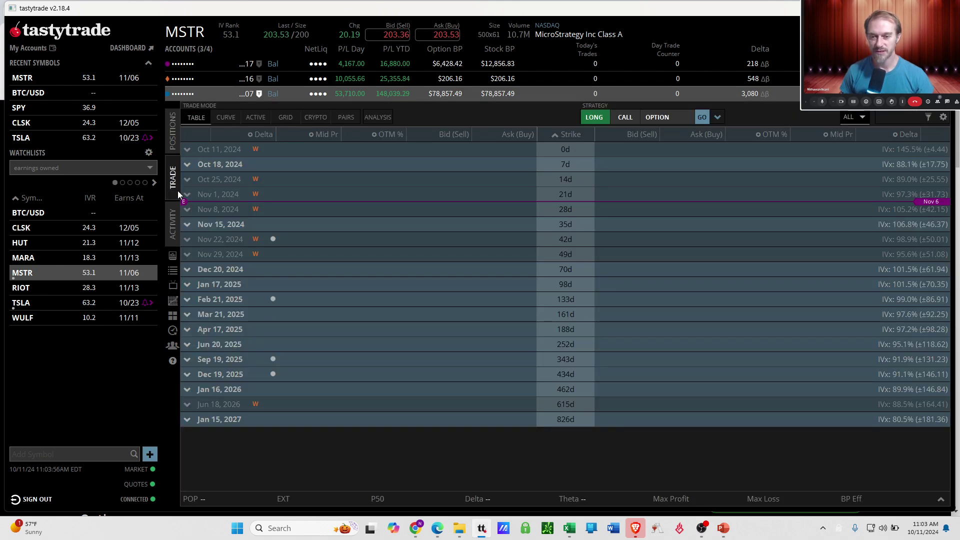
left_click(245, 146)
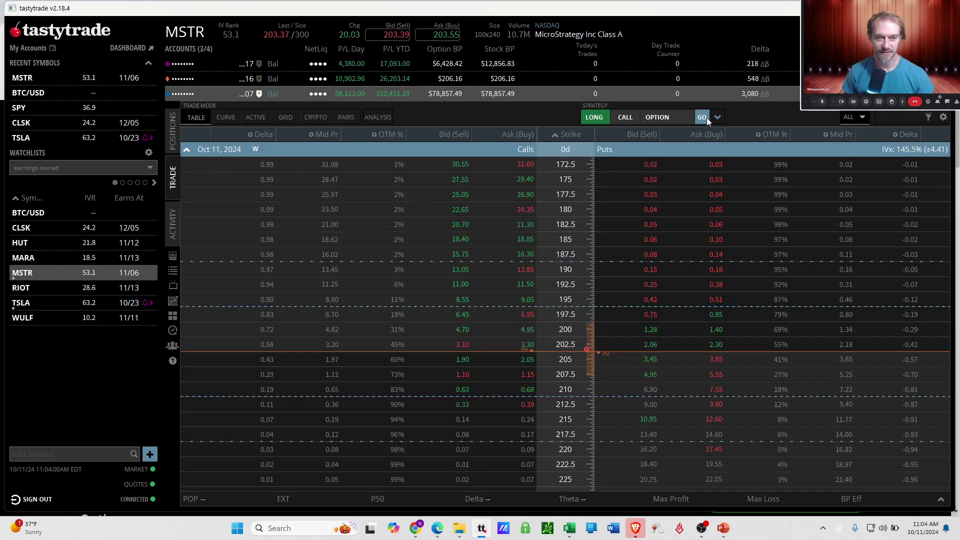
- Send a day limit order to buy 20 MSTR Oct 11 215 calls at 0.18
left_click(525, 359)
left_click_drag(512, 286, 501, 346)
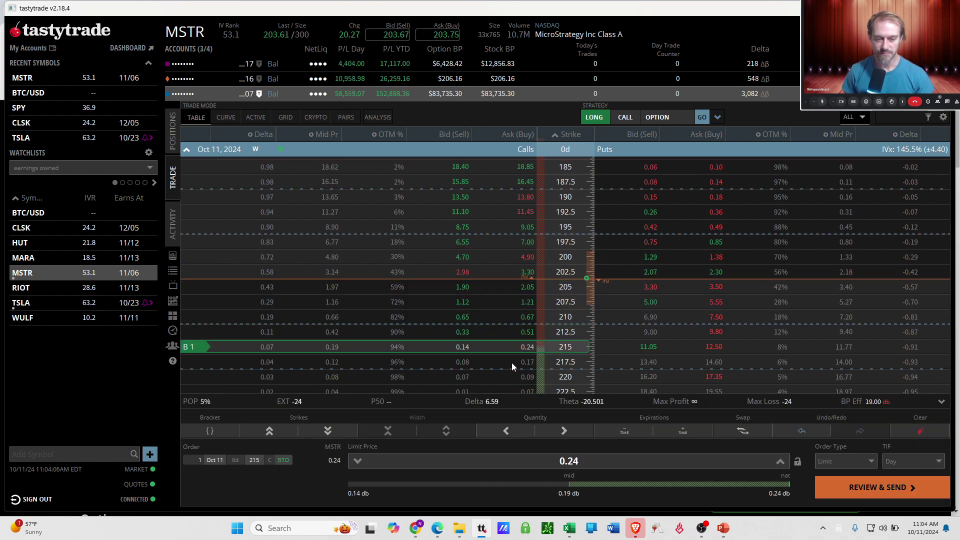
left_click(580, 485)
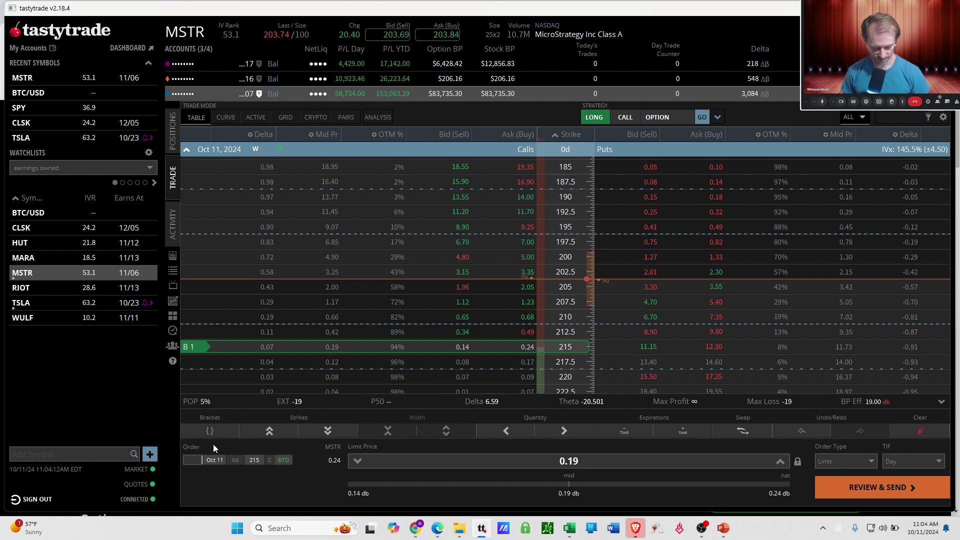
type("20")
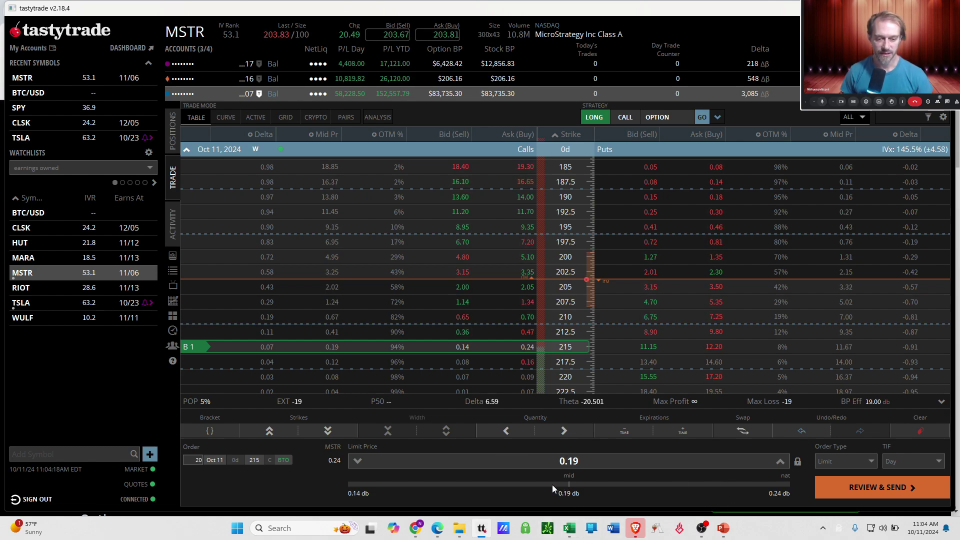
left_click(528, 485)
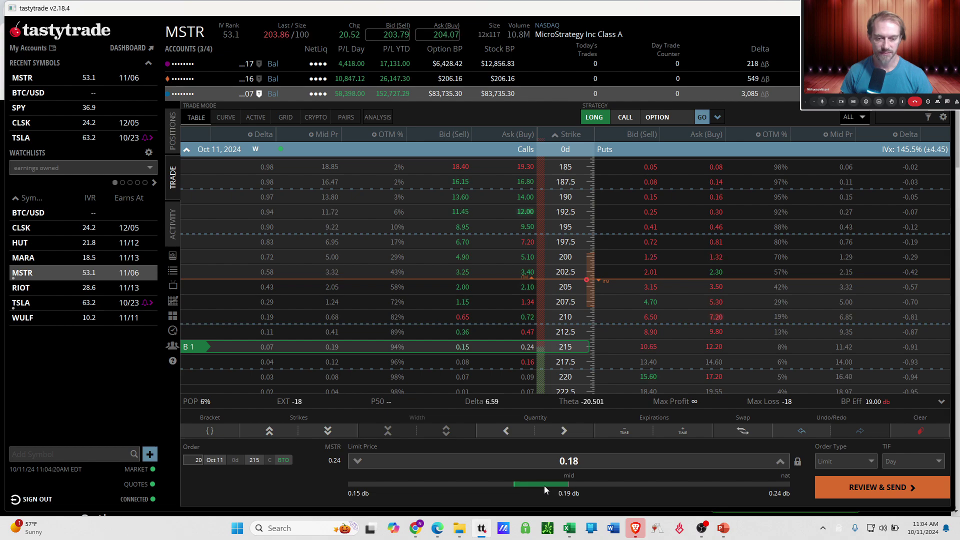
left_click(857, 490)
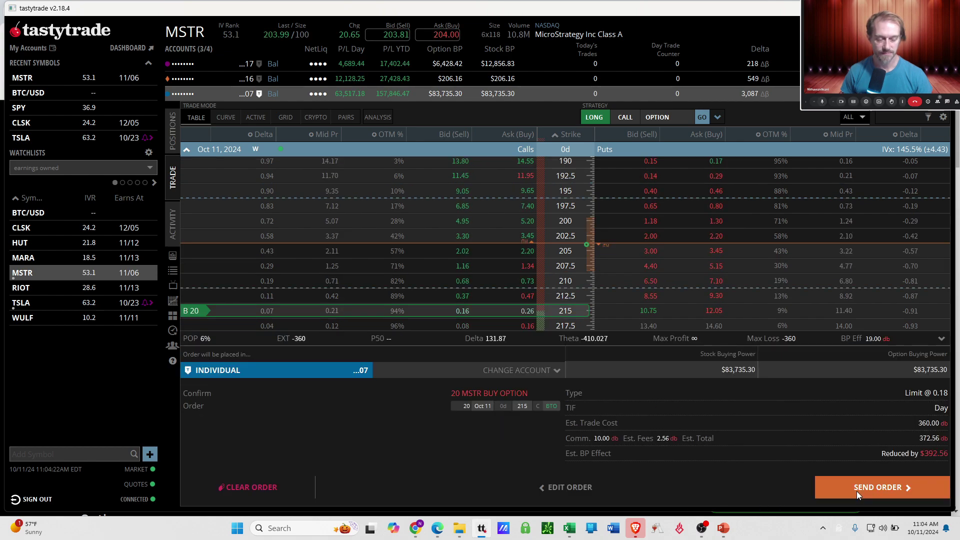
left_click(856, 491)
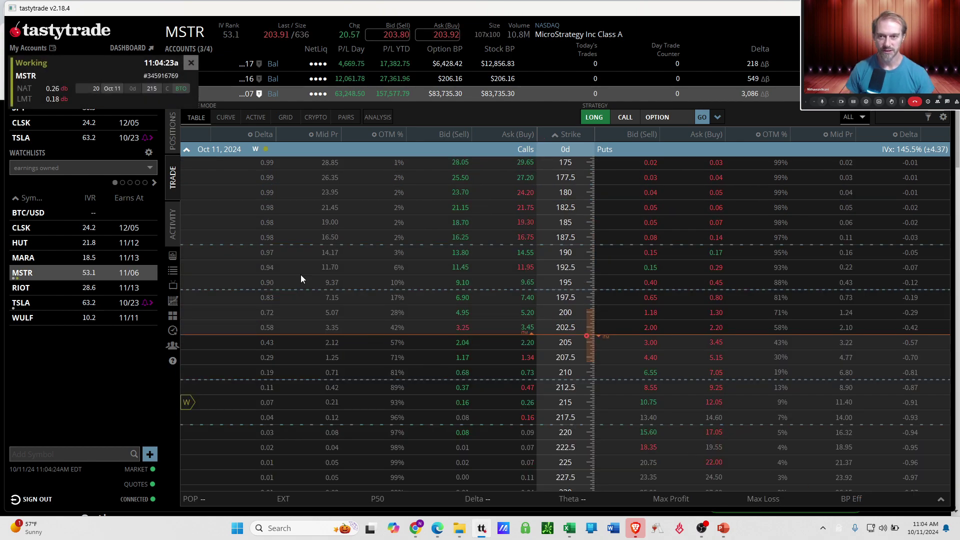
- Replace the working MSTR Oct 11 215 call order with a limit price of 0.20 and send it
left_click(172, 145)
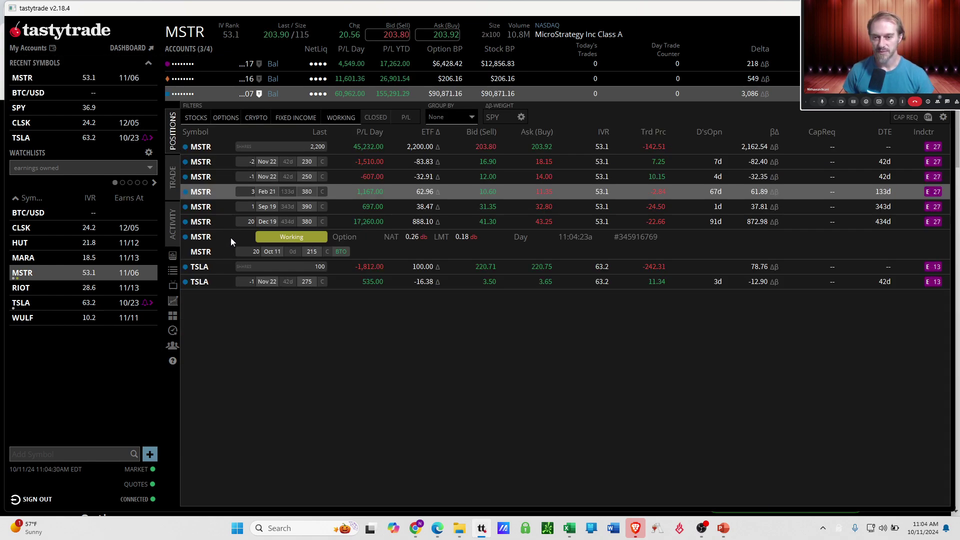
left_click(230, 238)
left_click(172, 260)
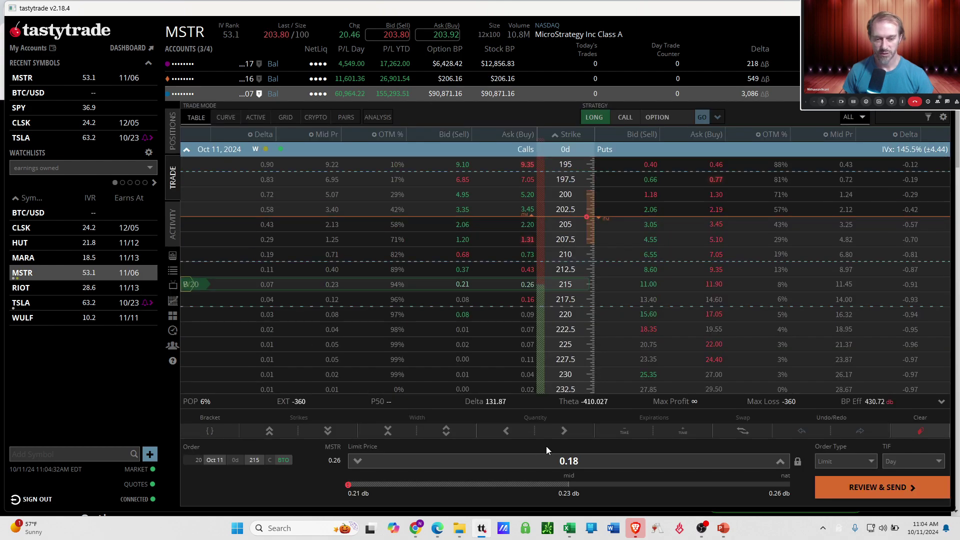
left_click(557, 484)
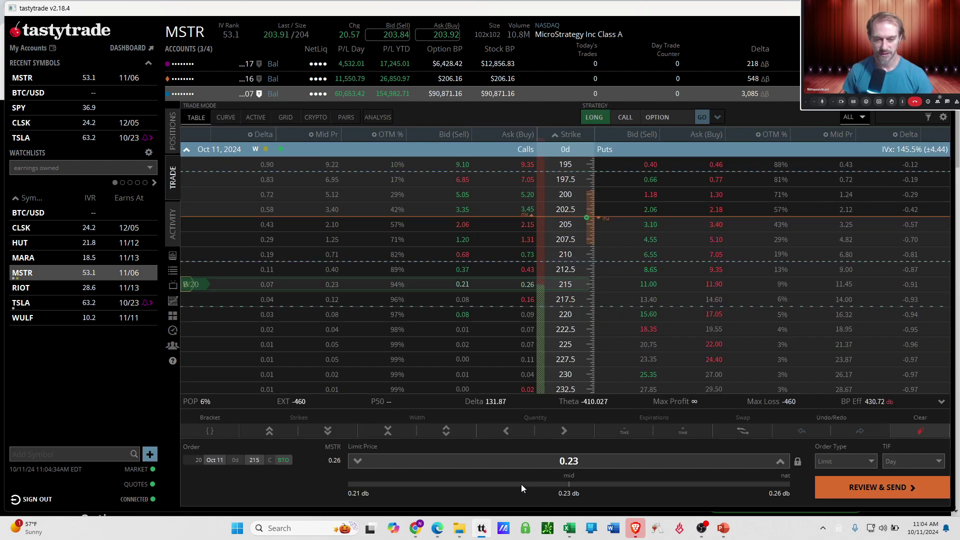
left_click(613, 462)
double_click(612, 462)
type("0.20")
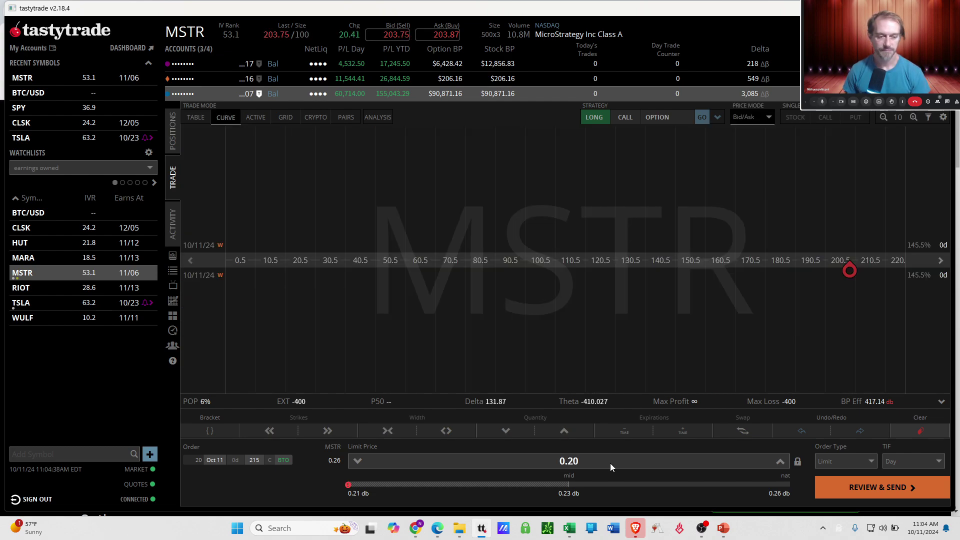
key("Return")
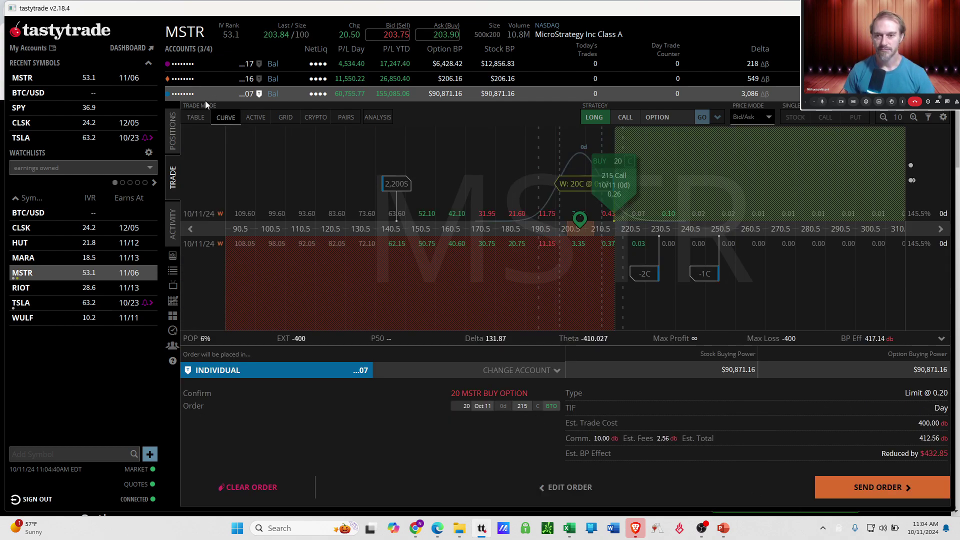
left_click(198, 117)
left_click(863, 493)
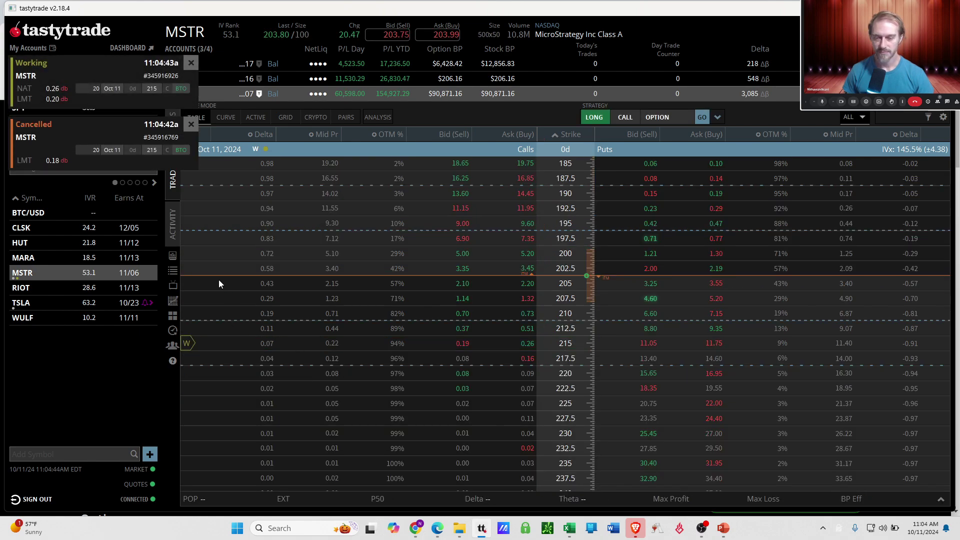
- Replace the working MSTR Oct 11 215 call order at the mid price of 0.23 and send it
left_click(173, 140)
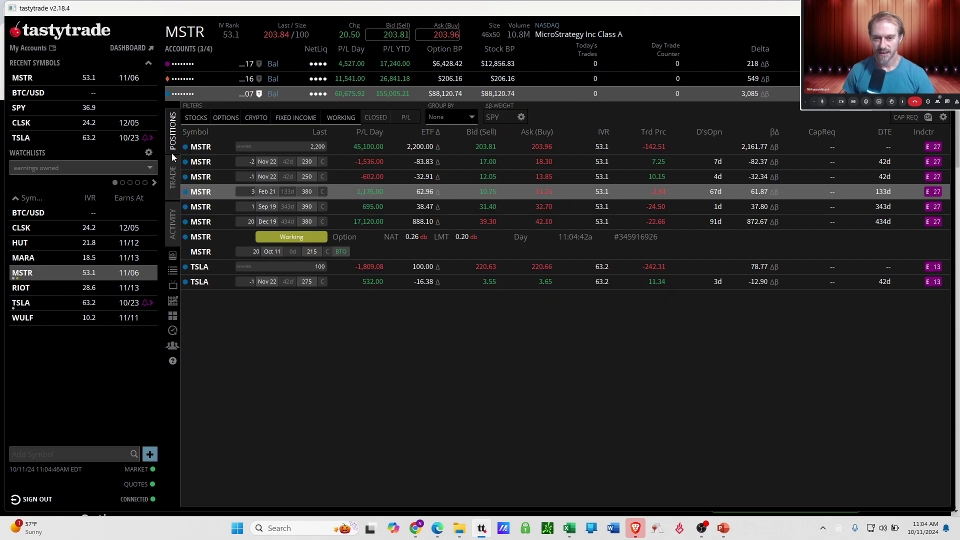
right_click(233, 239)
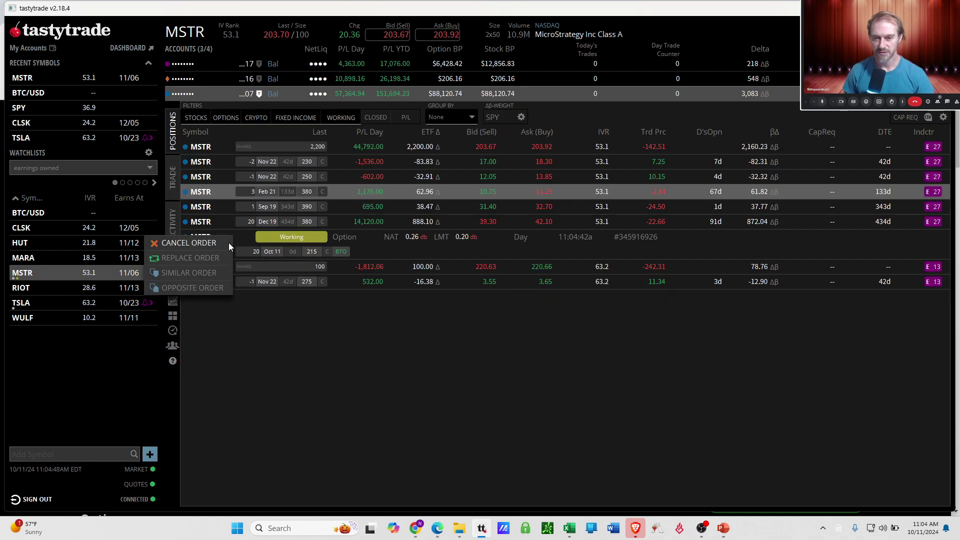
left_click(212, 252)
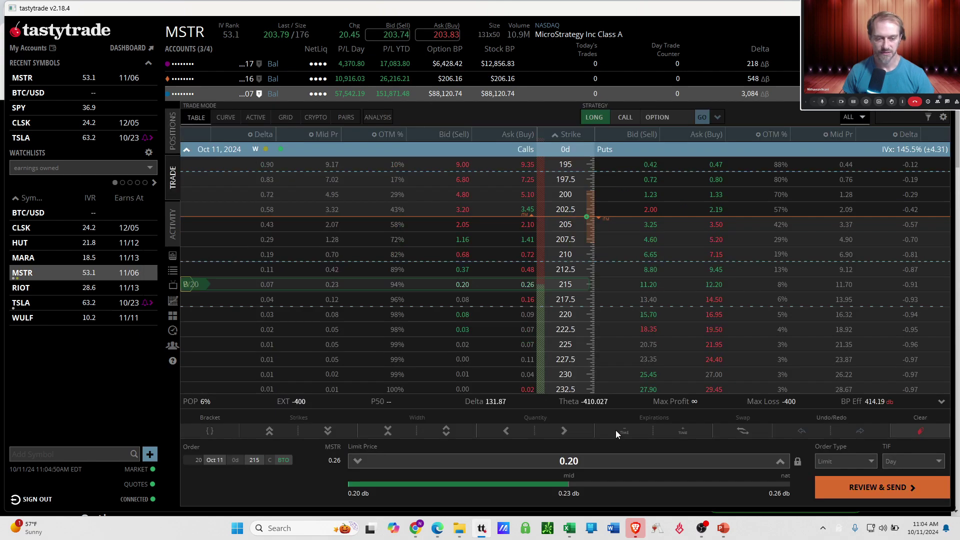
left_click(570, 484)
left_click(887, 493)
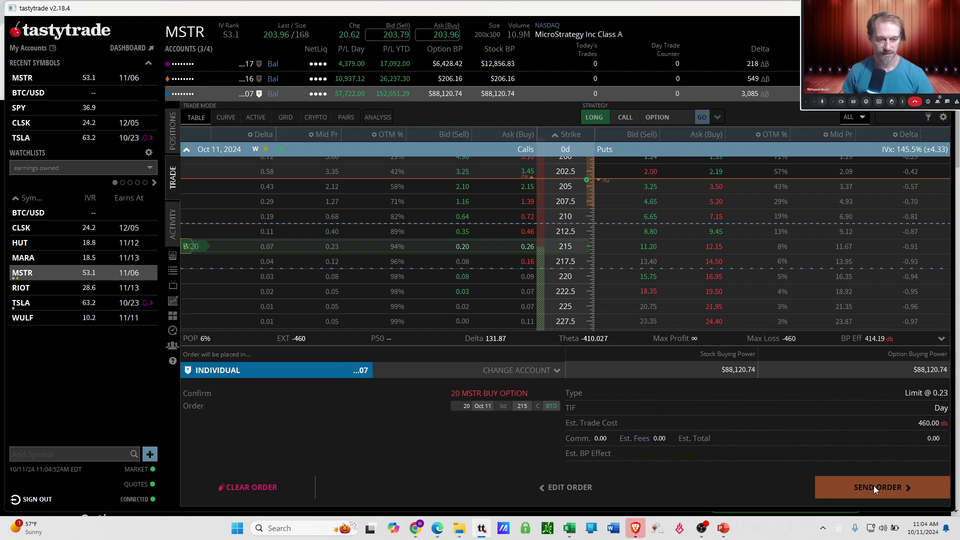
left_click(869, 487)
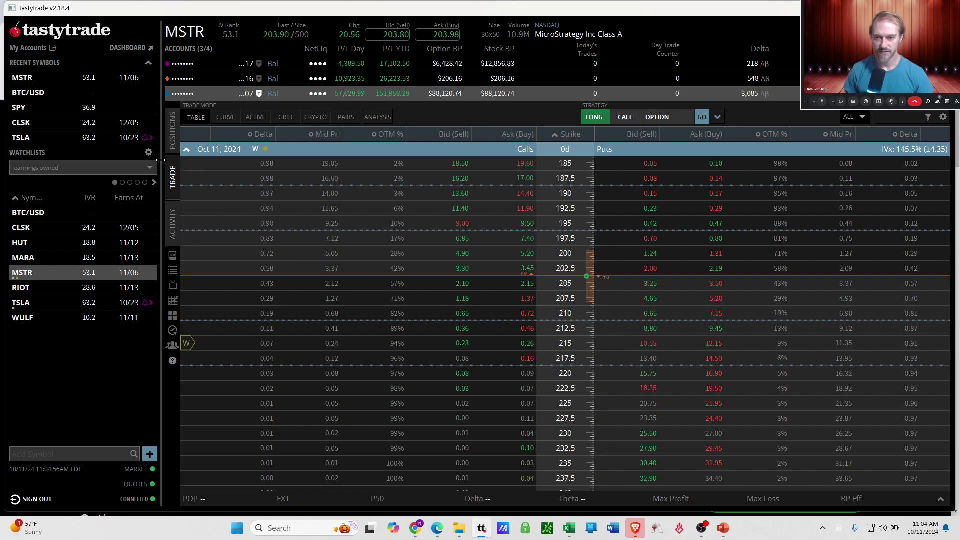
- From the positions list, draft a sell-to-close order for the full 20 MSTR Dec 19, 2025 380 calls, and leave it unsent
left_click(173, 130)
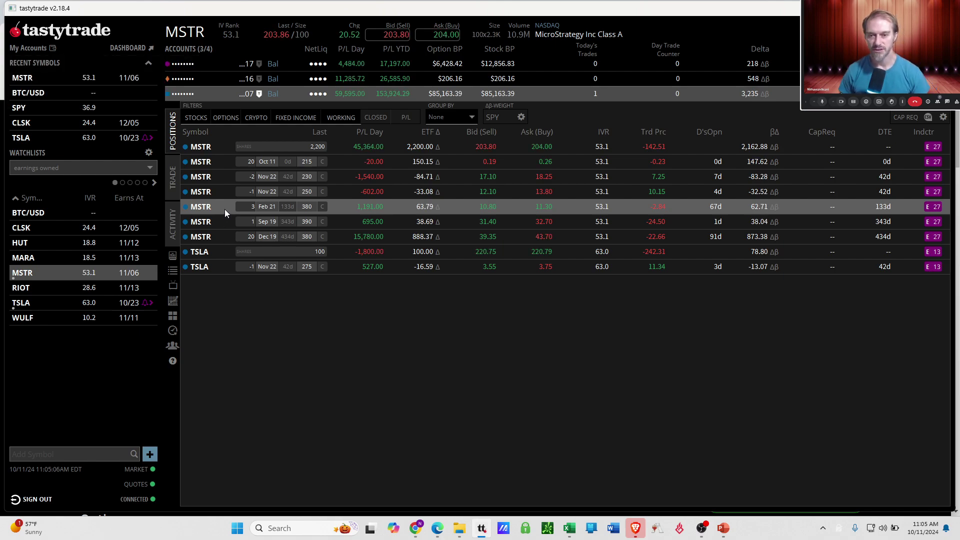
left_click(225, 238)
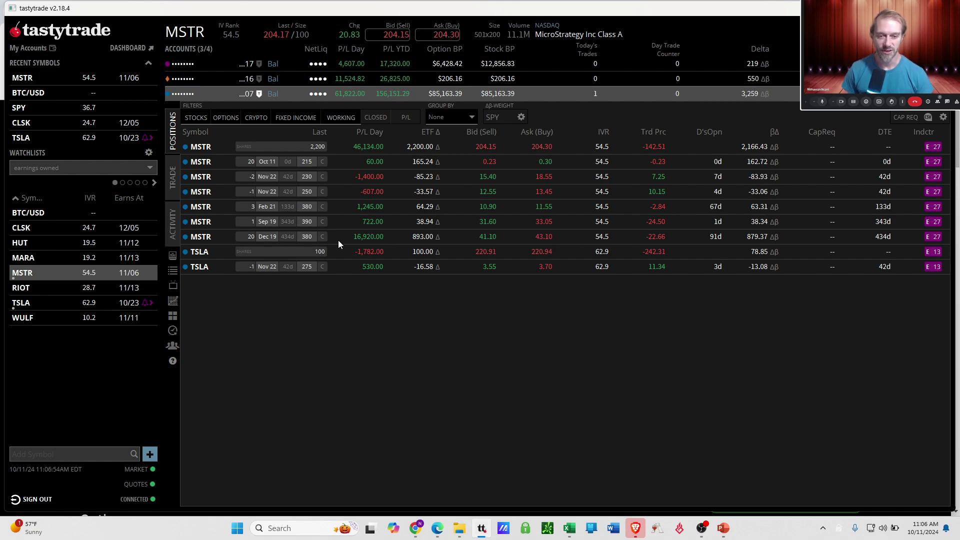
right_click(289, 238)
mouse_move(337, 248)
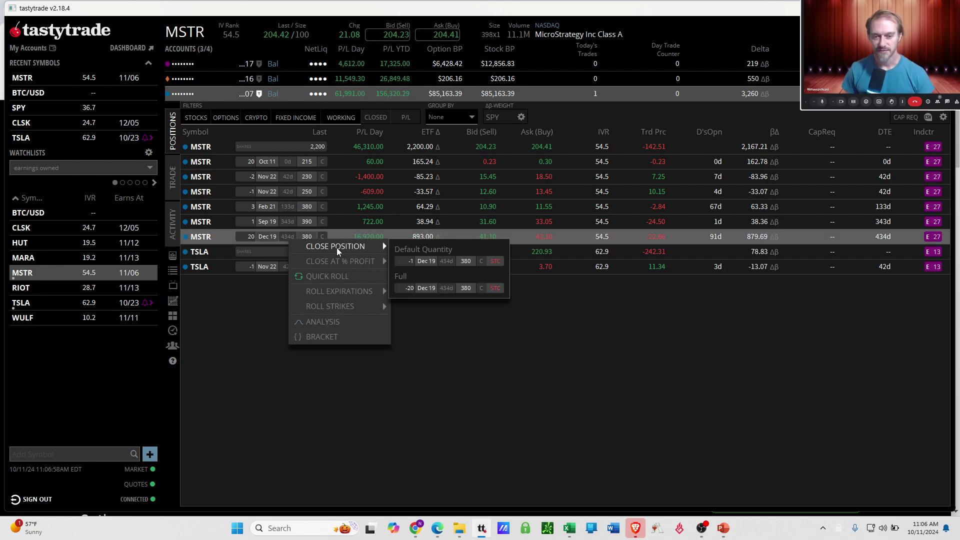
left_click(413, 289)
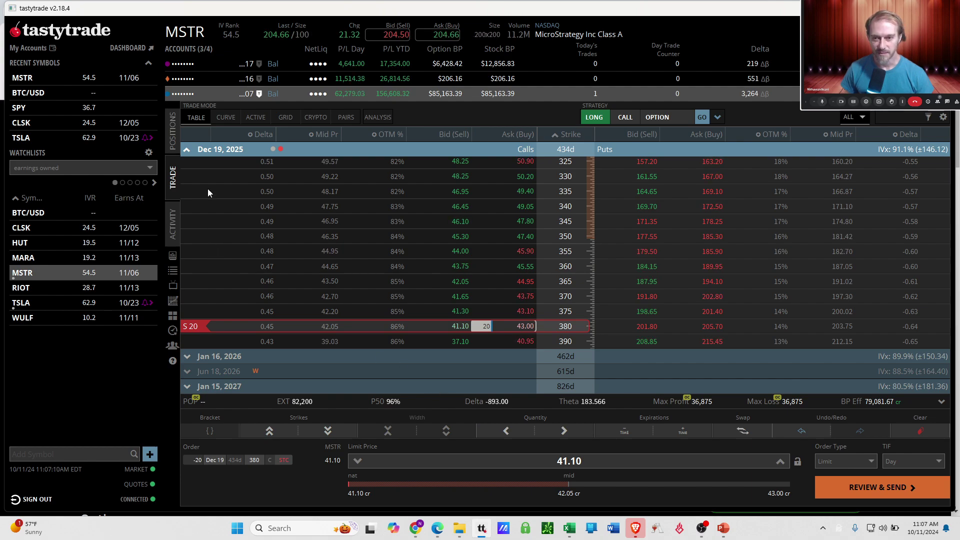
left_click(188, 149)
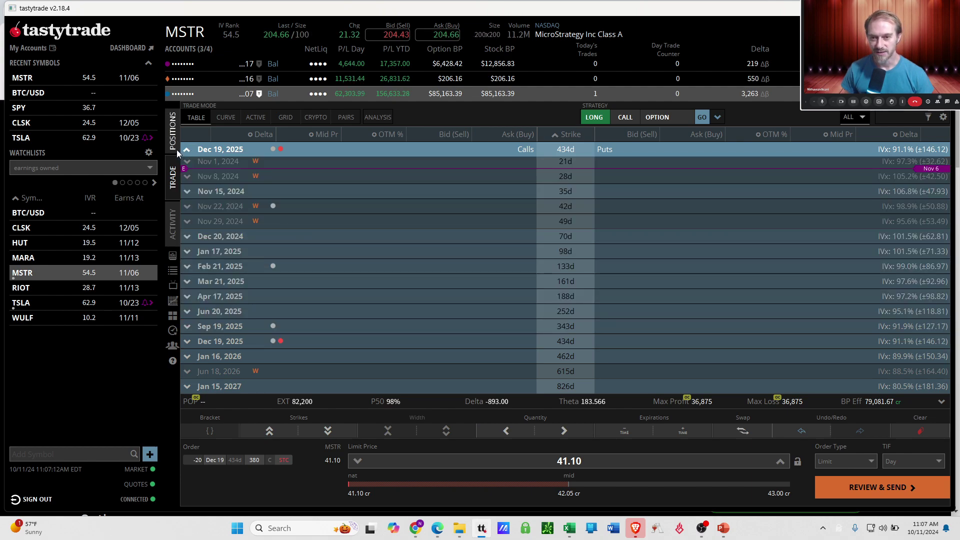
left_click(175, 145)
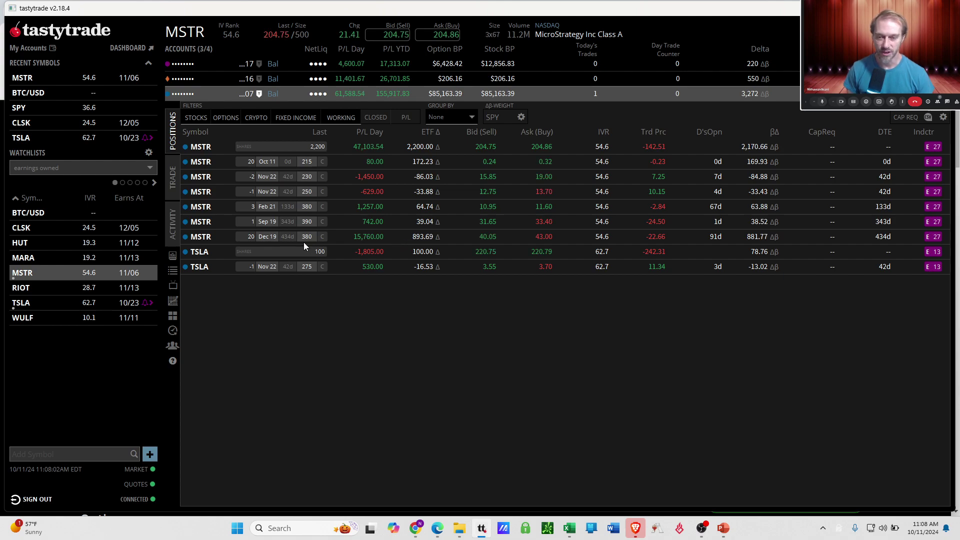
- Draft a sell-to-close order for the MSTR Dec 19, 2025 380 calls and set its quantity to 5
right_click(235, 239)
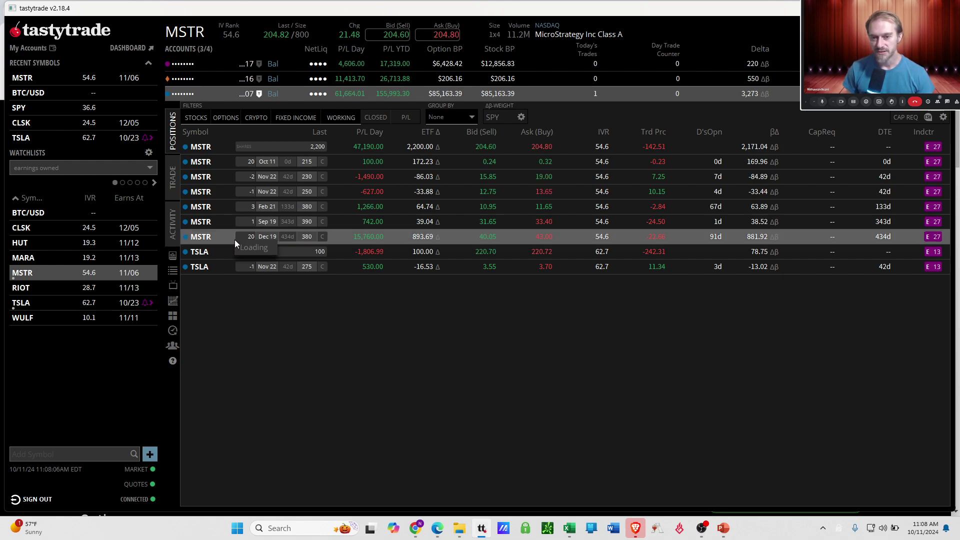
mouse_move(329, 245)
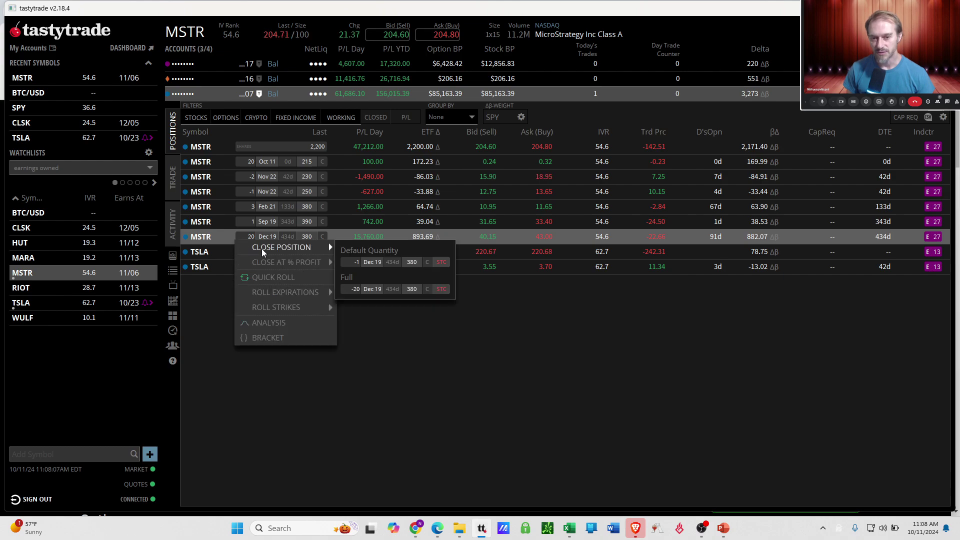
left_click(355, 262)
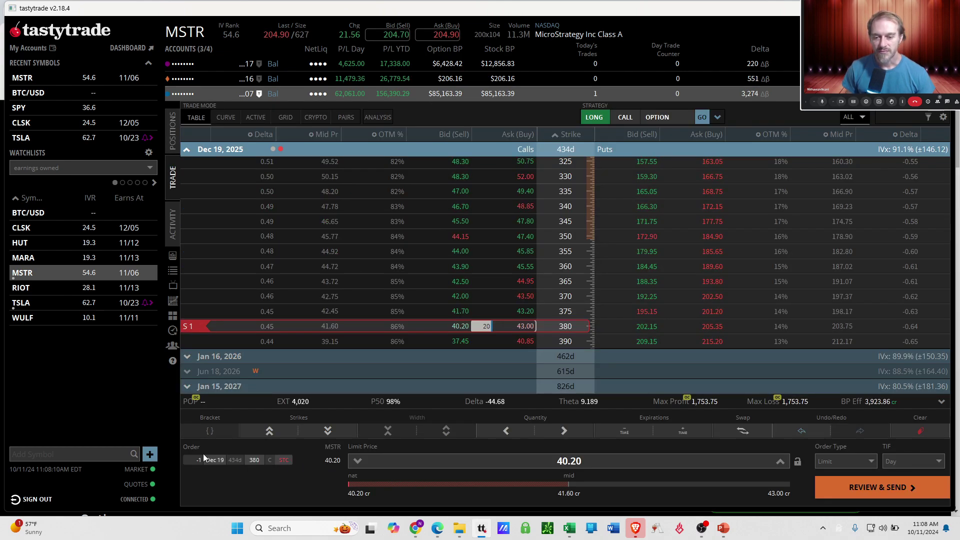
double_click(204, 460)
type("5")
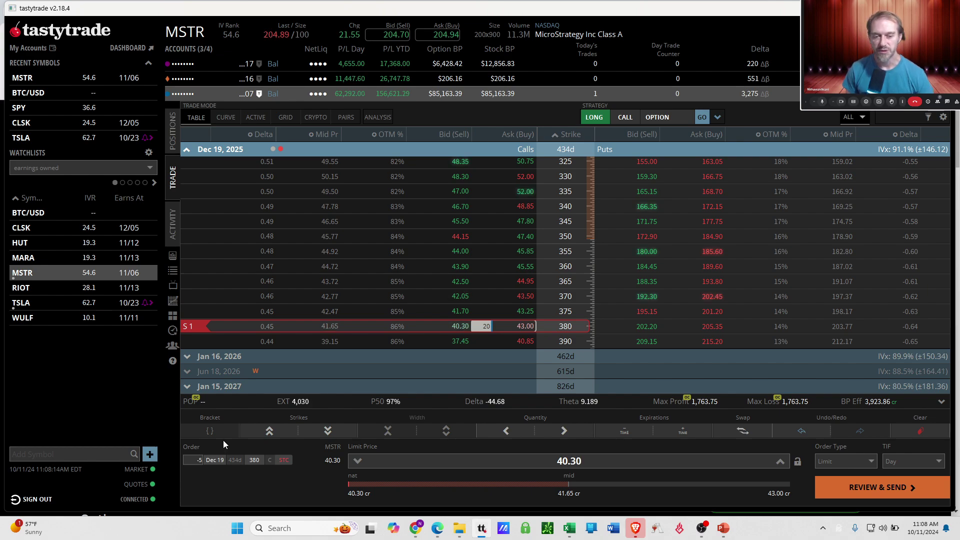
key("Tab")
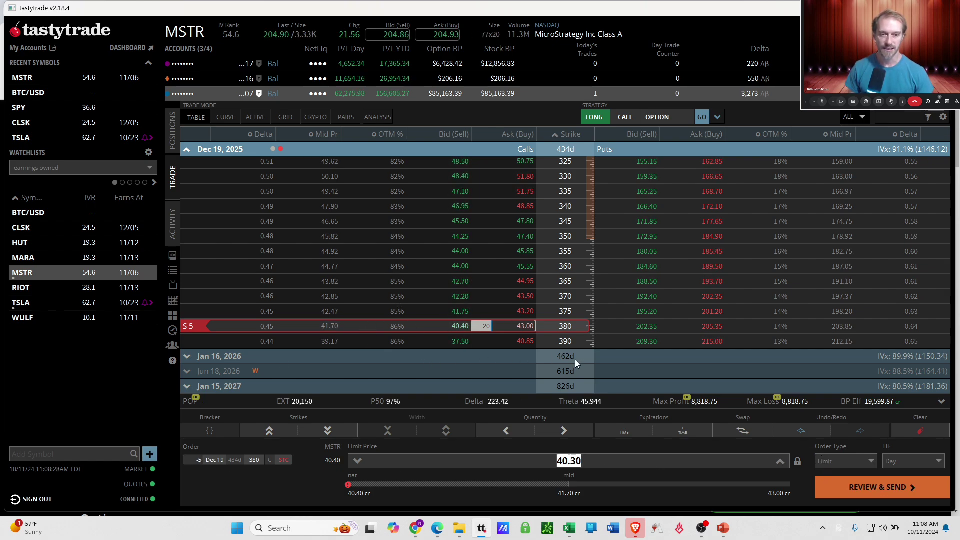
- Return to the account's positions and select the MSTR Oct 11 215 call position
left_click(176, 148)
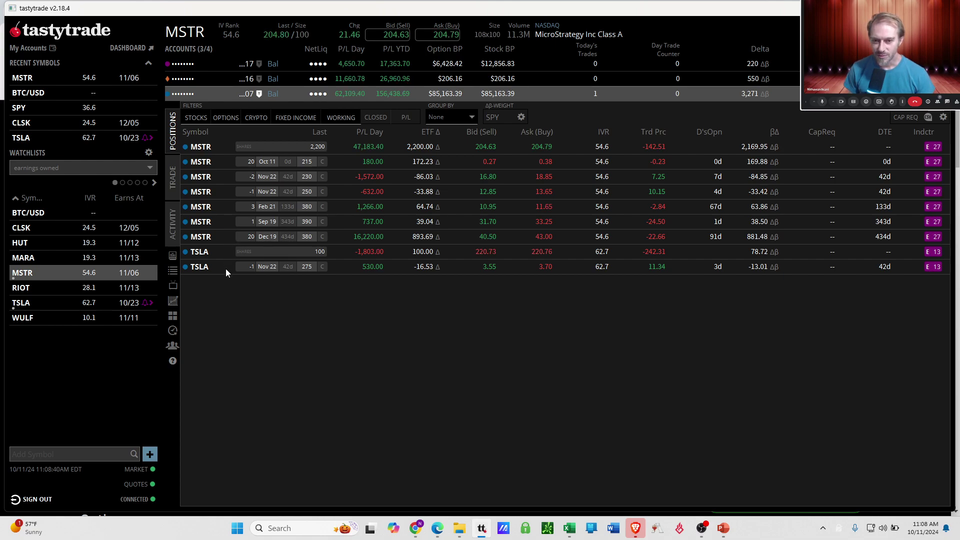
left_click(232, 155)
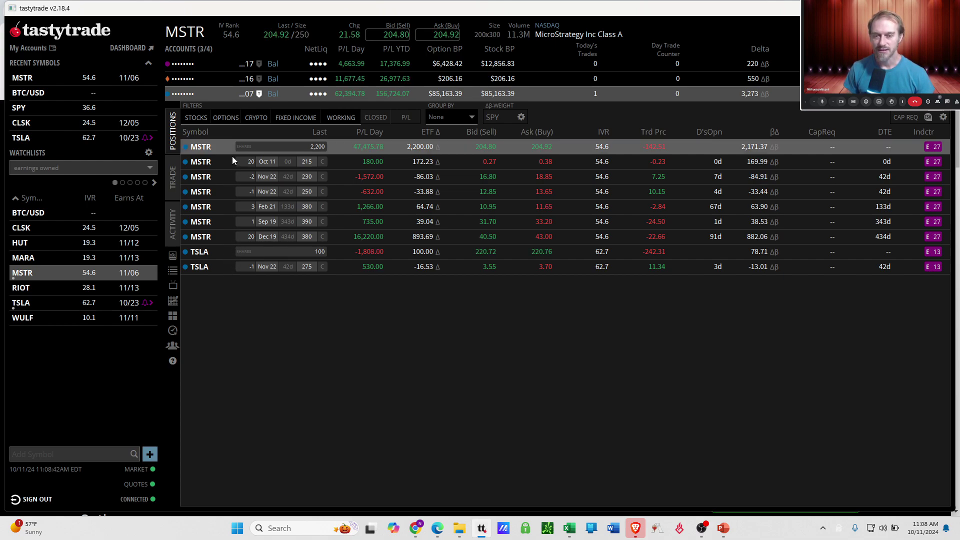
left_click(229, 161)
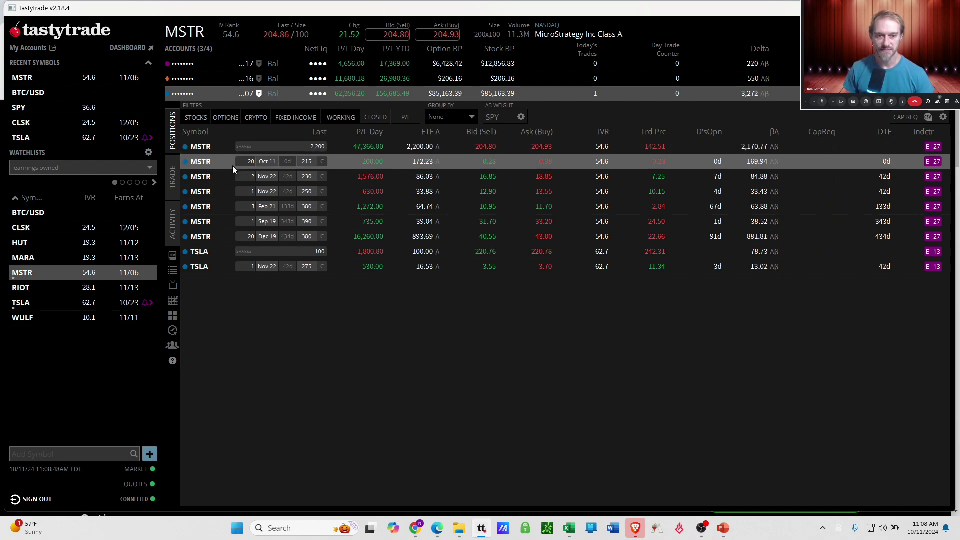
- Add a sell-to-close leg for the full 20 MSTR Oct 11 215 calls to the drafted order and set its limit price to 43.10
left_click(477, 162)
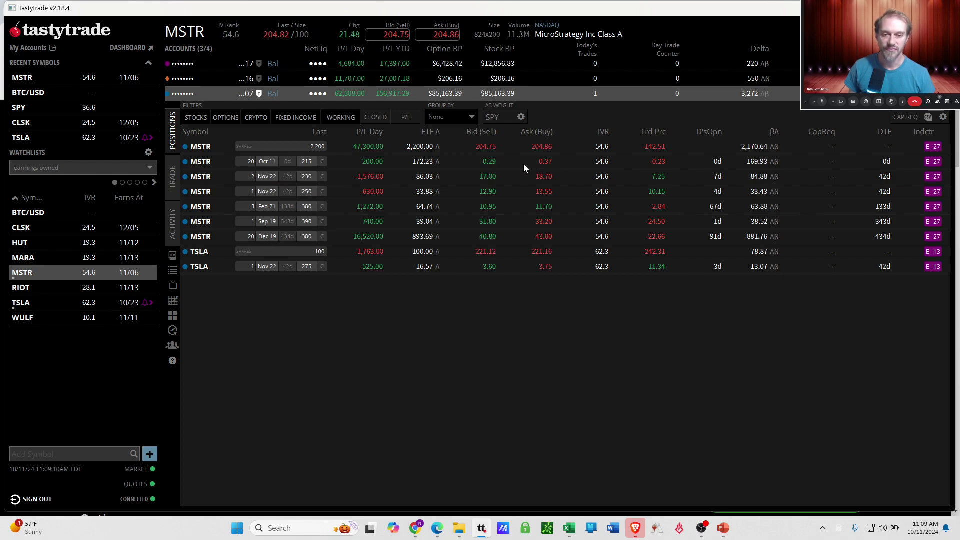
right_click(394, 160)
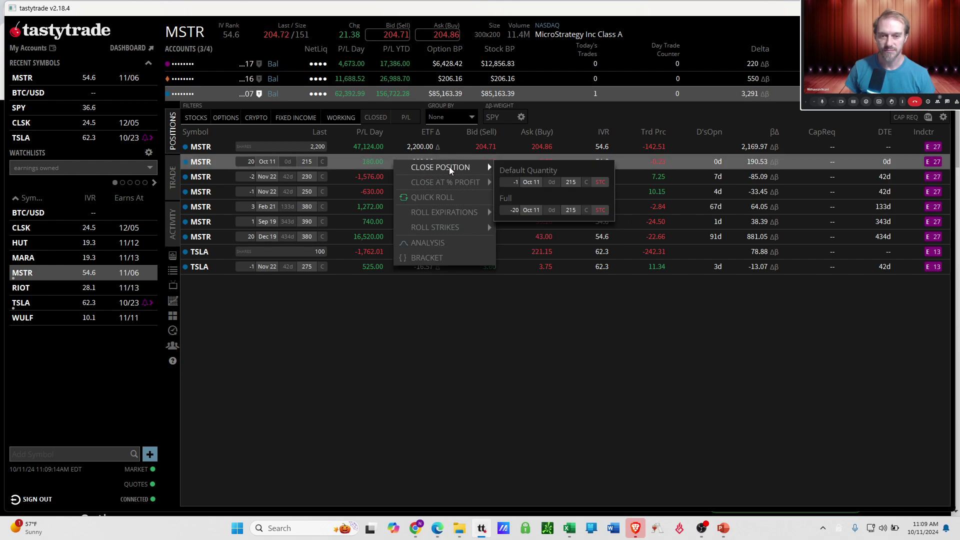
mouse_move(453, 182)
left_click(542, 209)
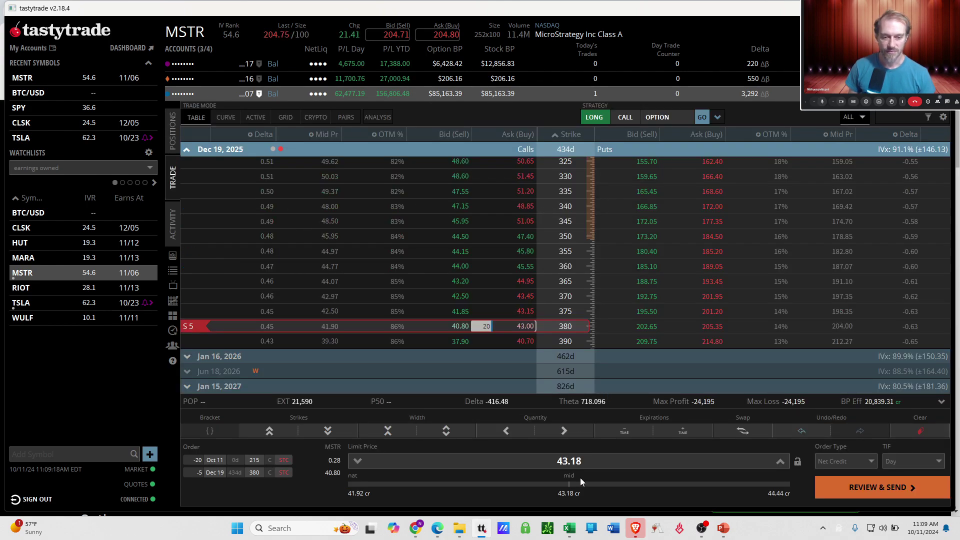
left_click_drag(569, 492, 555, 490)
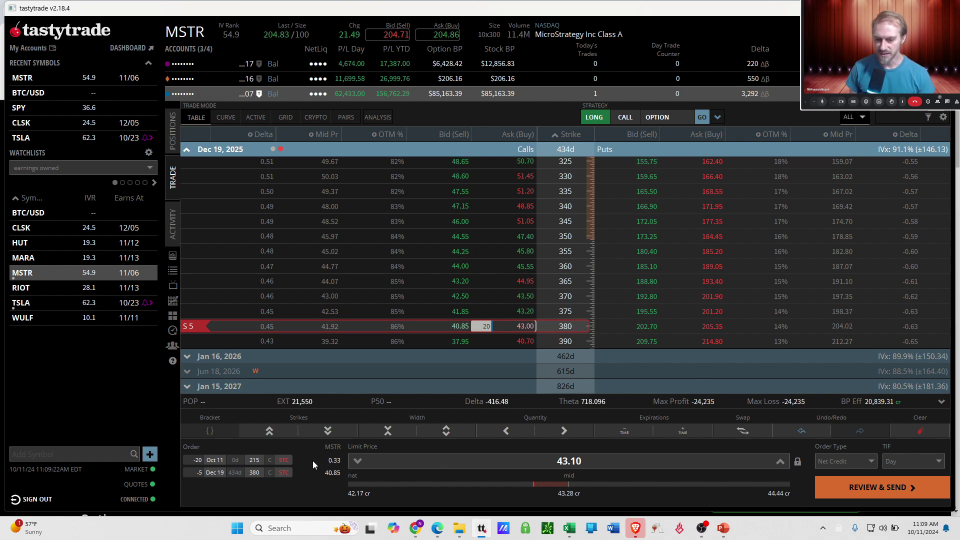
- Delete the MSTR Oct 11 215 call leg from the draft, then review and clear the remaining Dec 19 380 call order
left_click(264, 463)
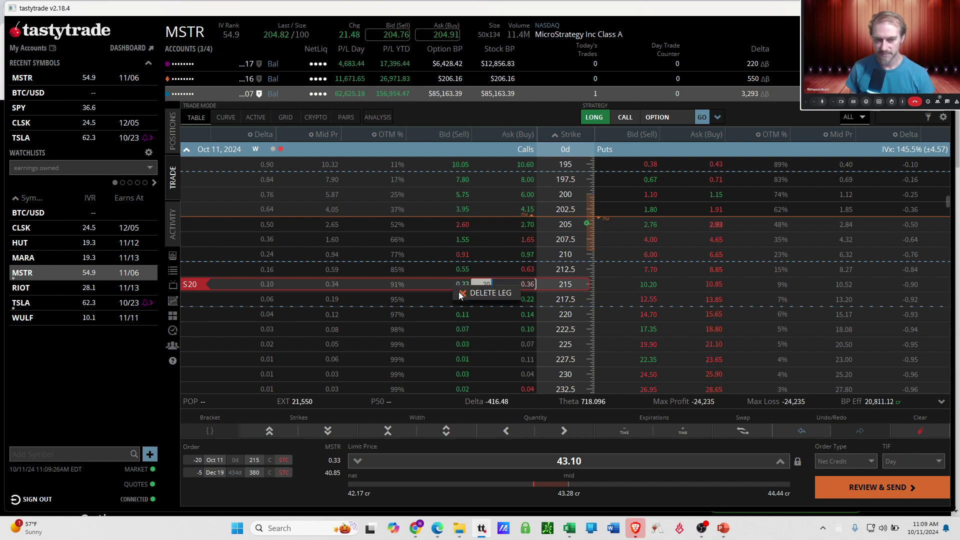
left_click(459, 286)
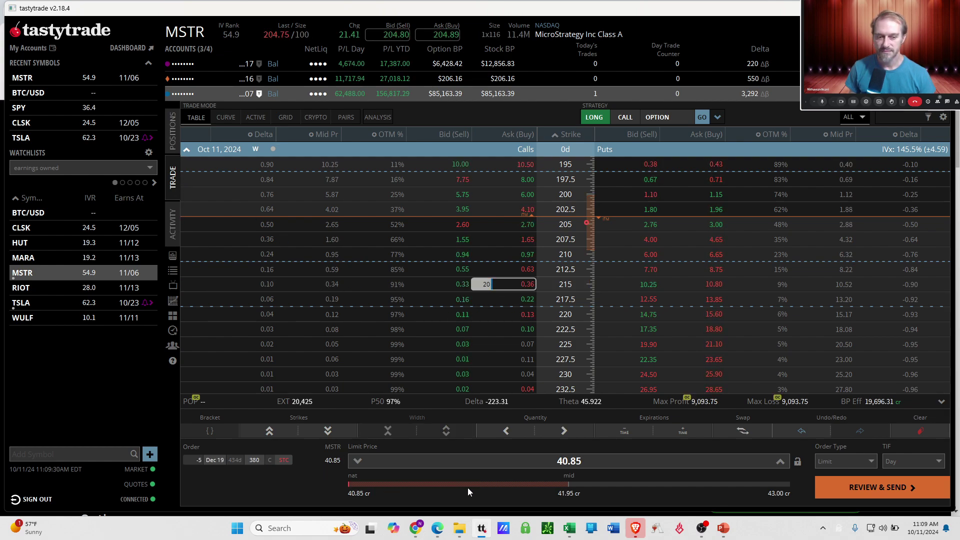
left_click(856, 487)
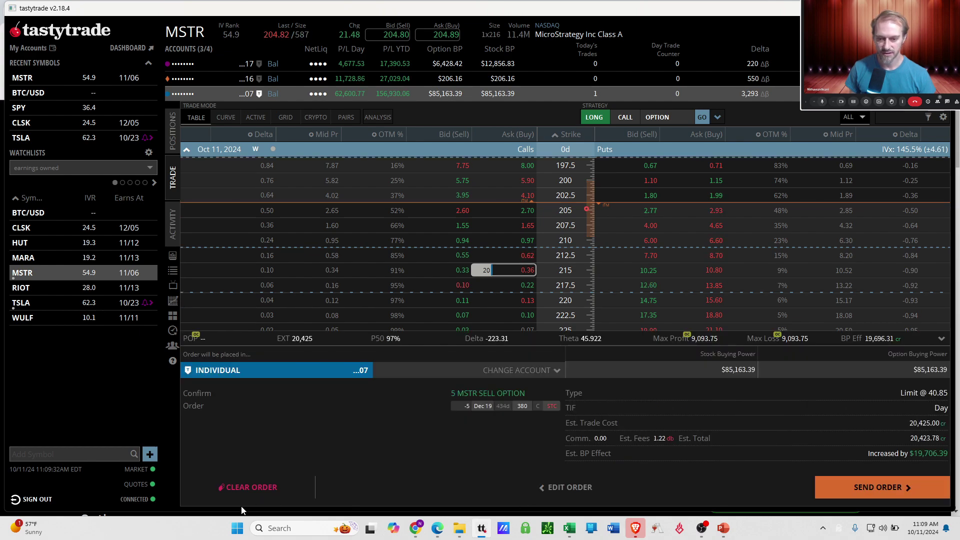
left_click(249, 488)
- From the positions list, draft and review a sell-to-close order for all 20 MSTR Oct 11 215 calls at 0.34, and clear it unsent
left_click(173, 131)
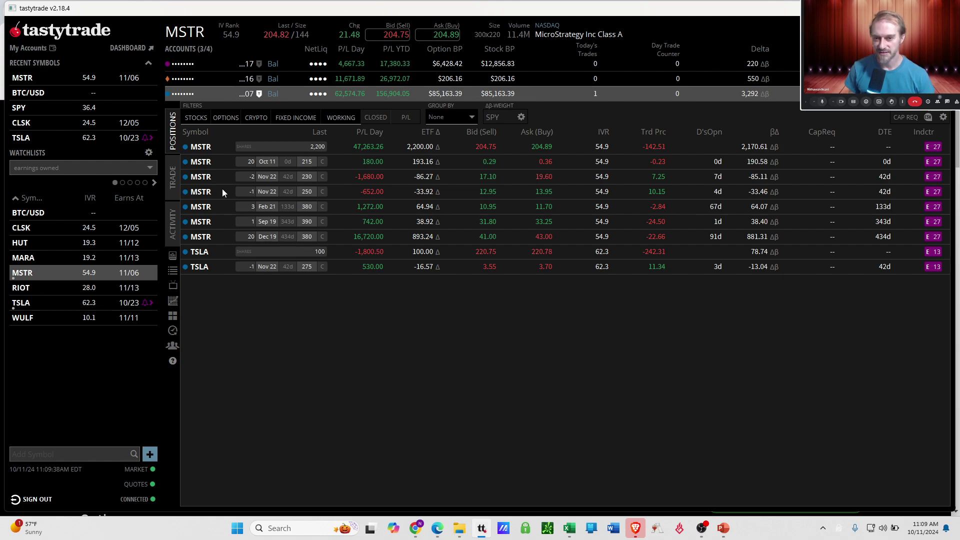
left_click(232, 164)
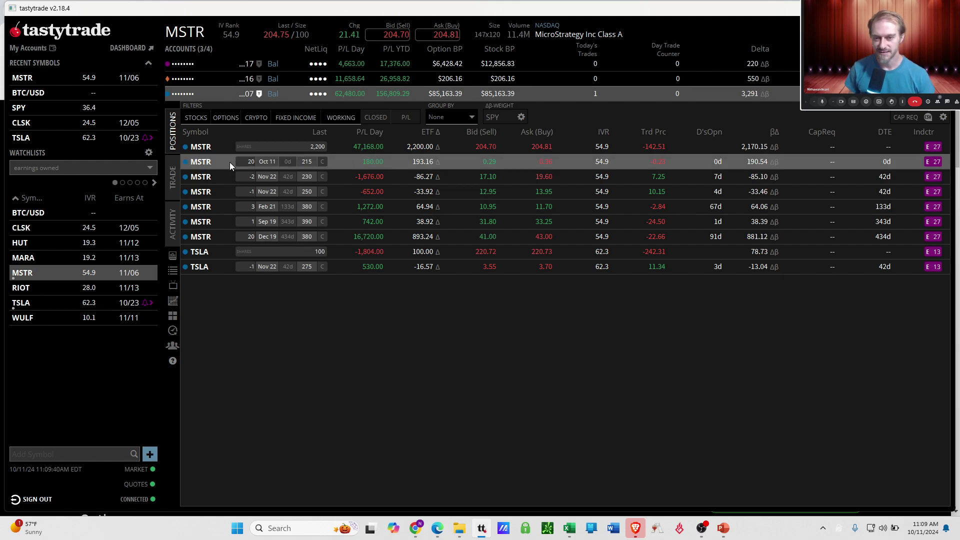
right_click(230, 162)
mouse_move(316, 170)
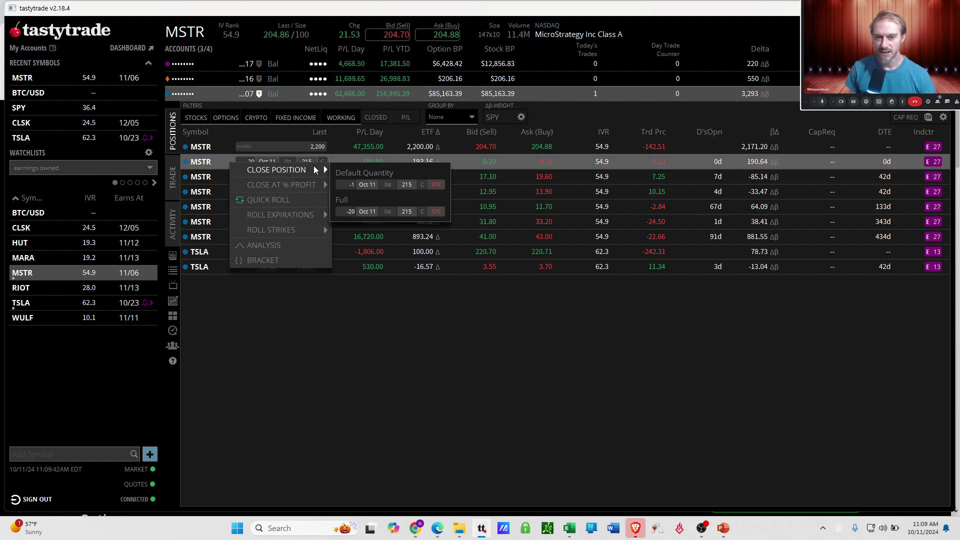
left_click(375, 212)
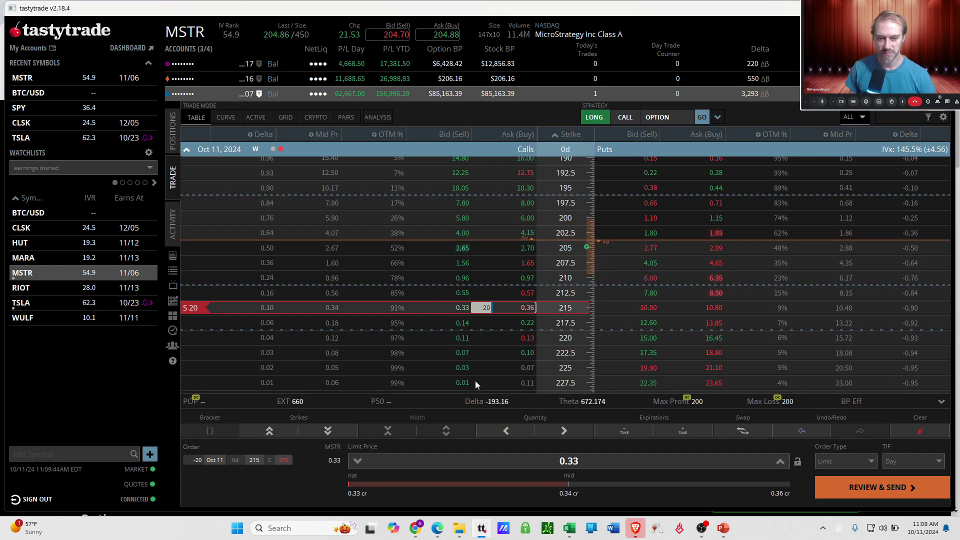
left_click(563, 485)
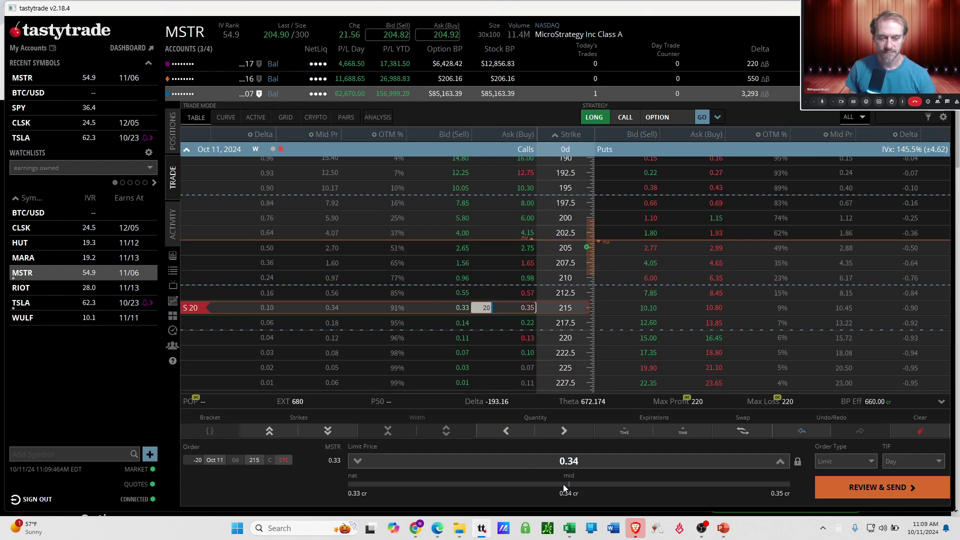
left_click(857, 494)
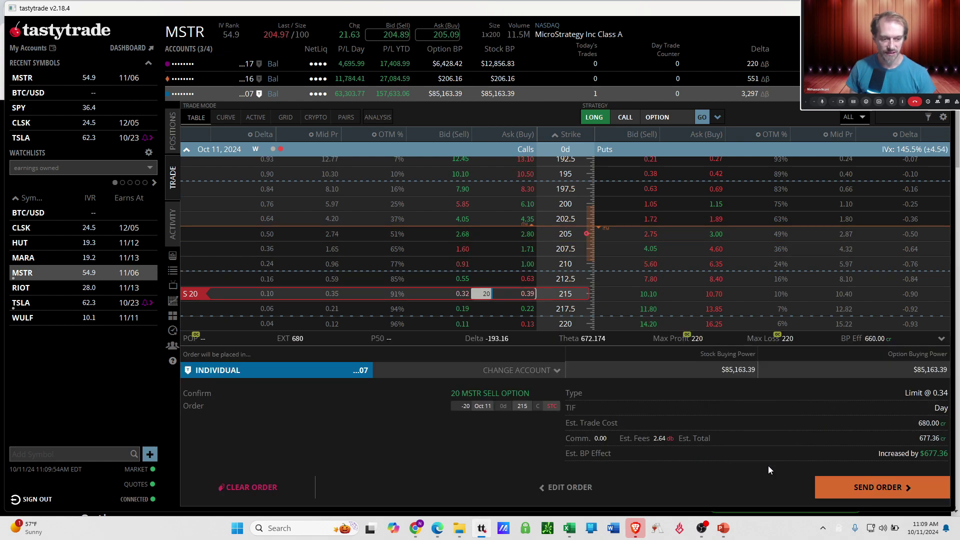
left_click(274, 489)
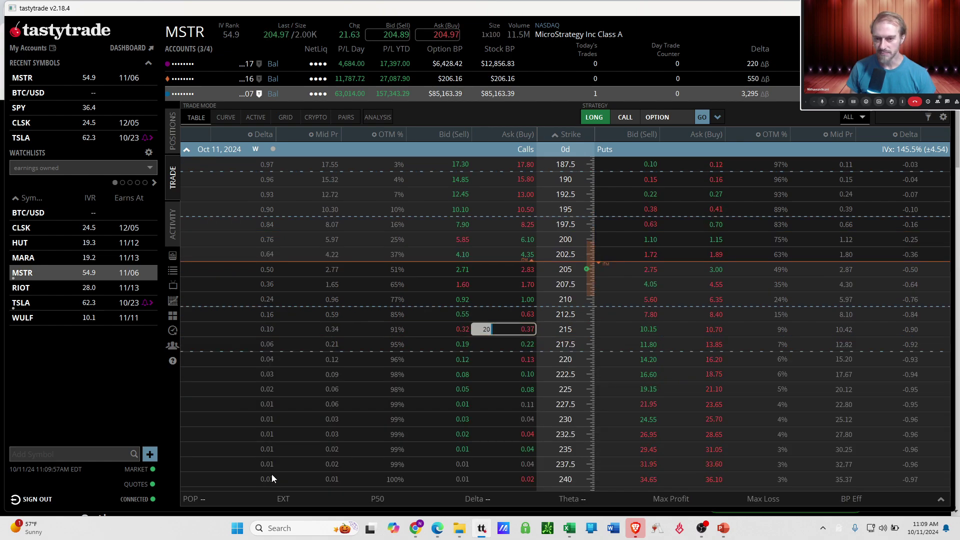
- From the positions list, draft a sell-to-close order for the MSTR Oct 11 215 calls with a quantity of 5
left_click(174, 150)
right_click(209, 162)
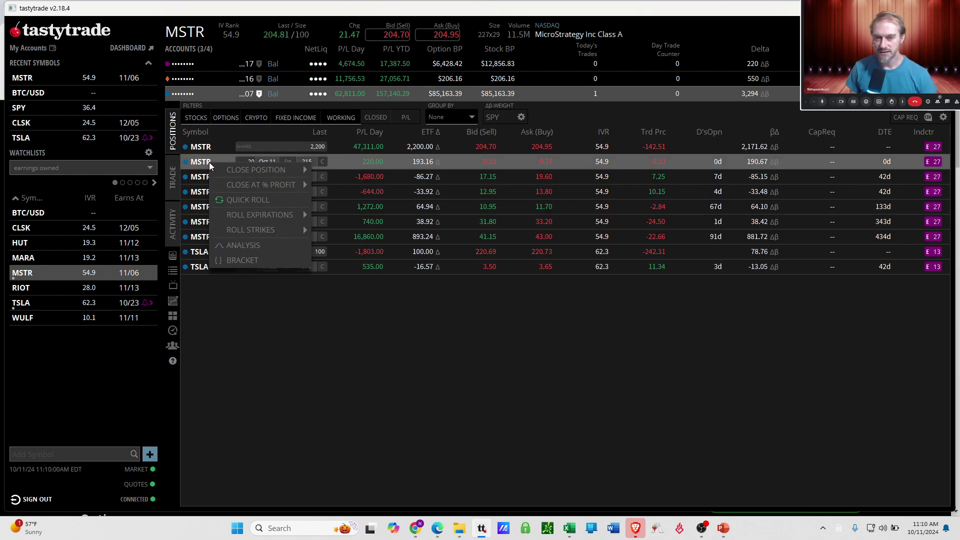
mouse_move(295, 184)
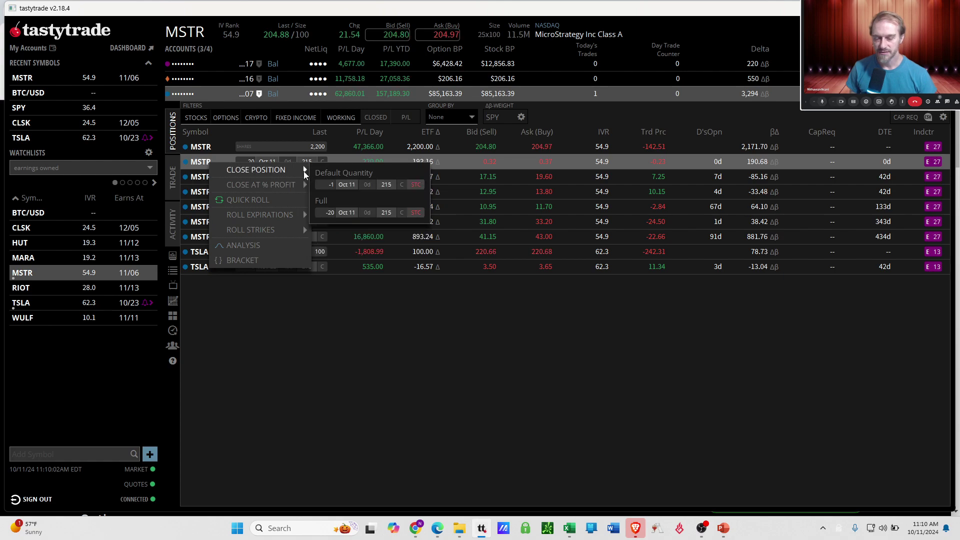
left_click(352, 184)
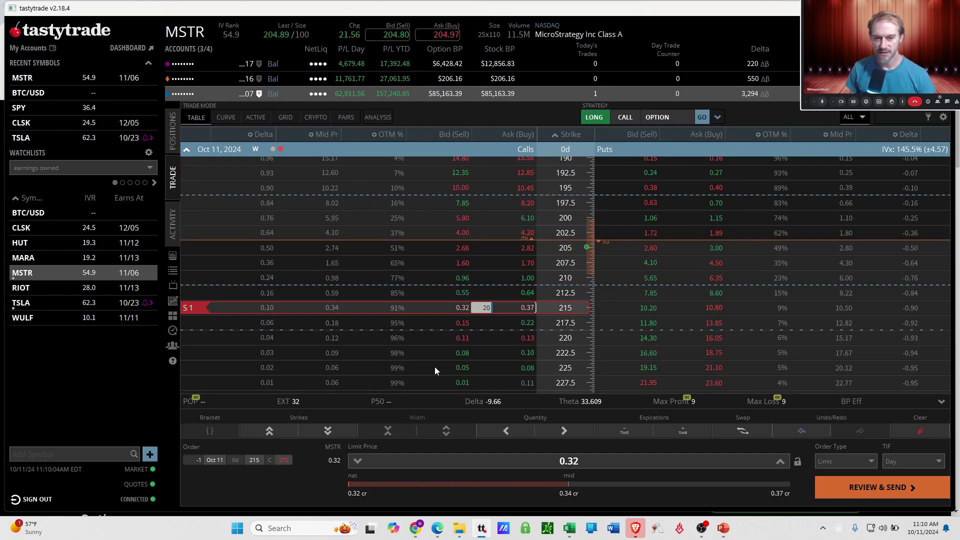
left_click(205, 460)
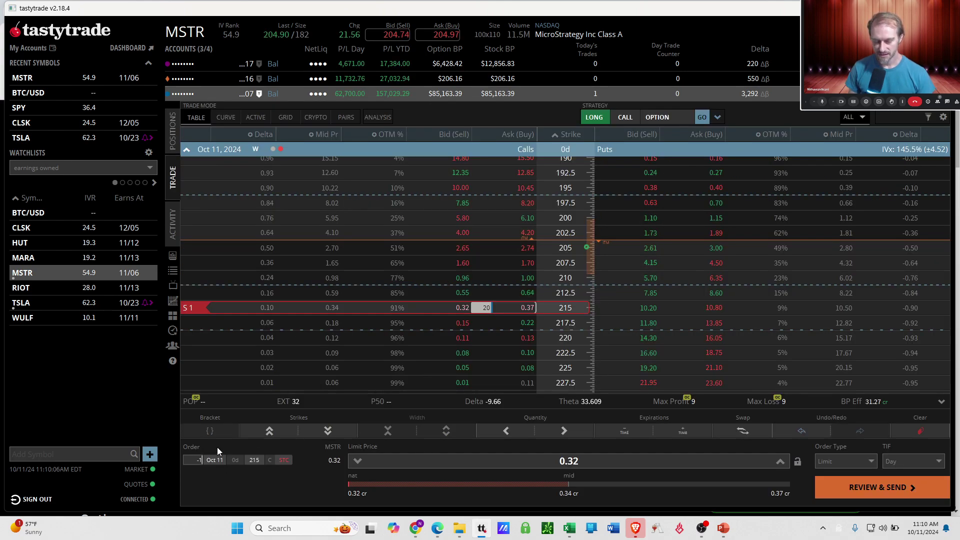
type("5")
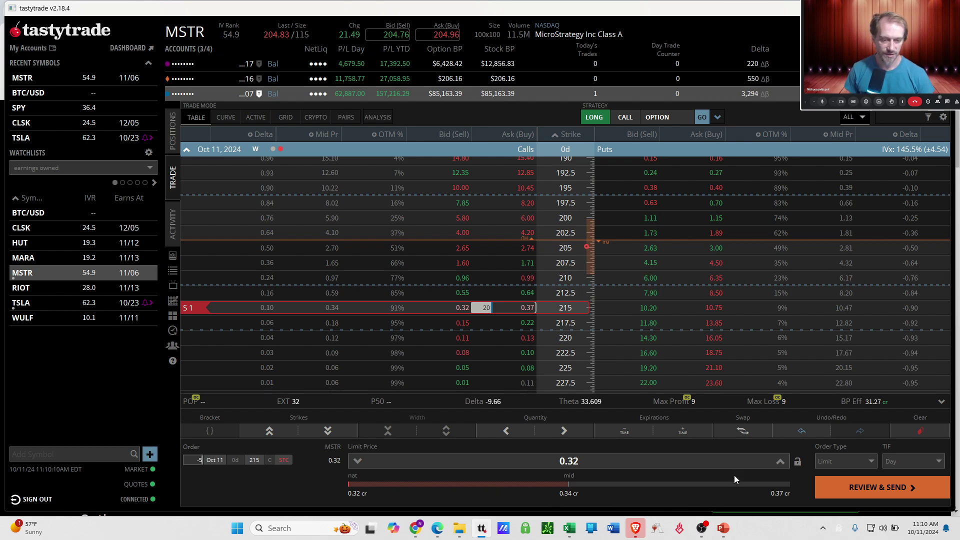
- Set the limit price of the 5-contract MSTR Oct 11 215 call sell order to 0.46, review it, and send it
left_click(581, 459)
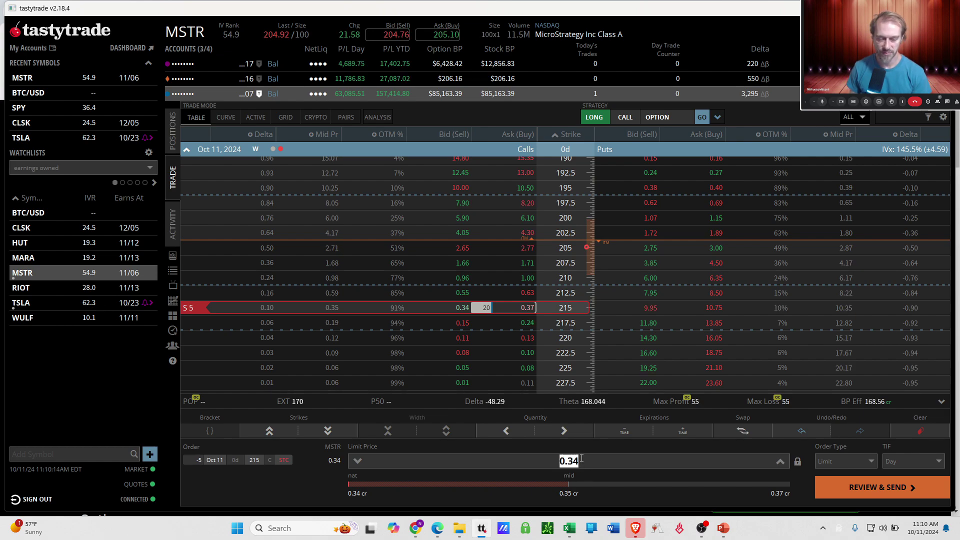
type(".")
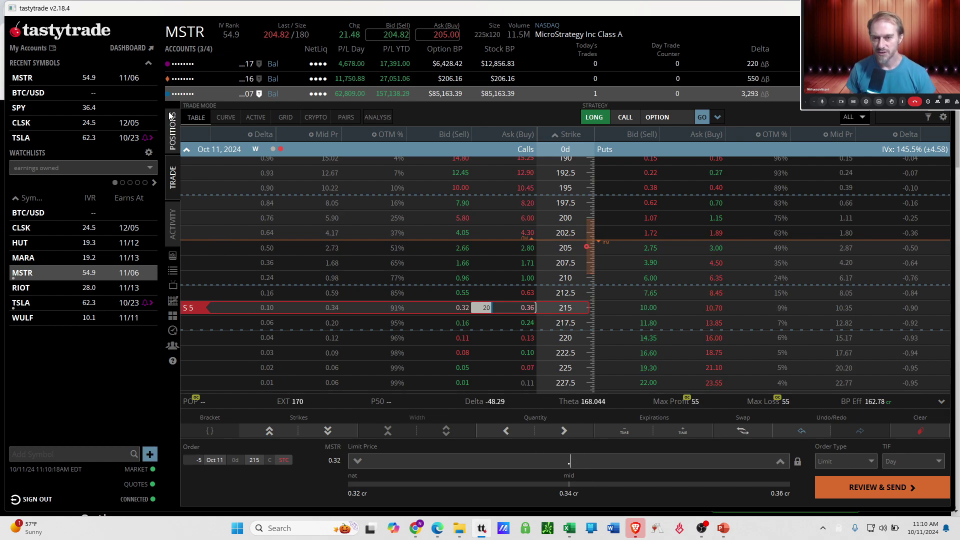
left_click(174, 133)
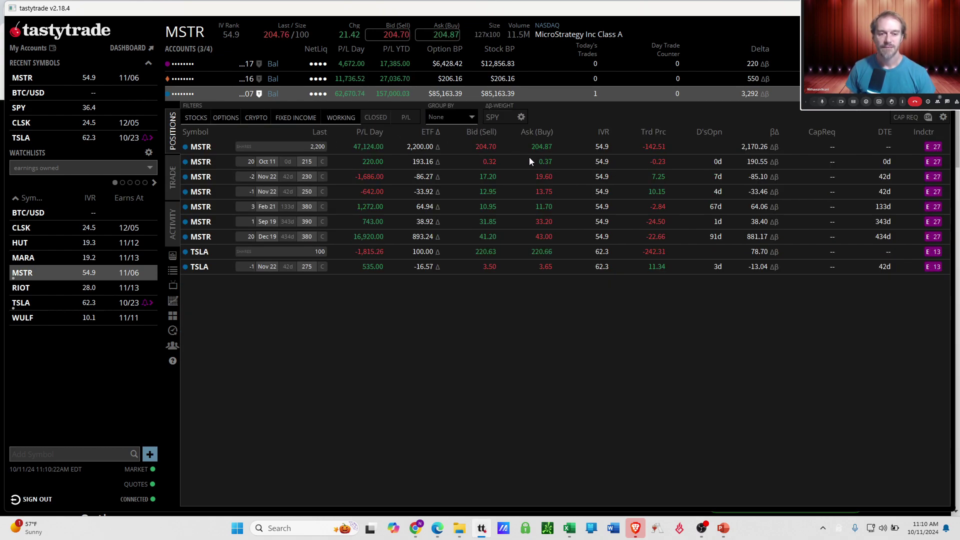
left_click(175, 181)
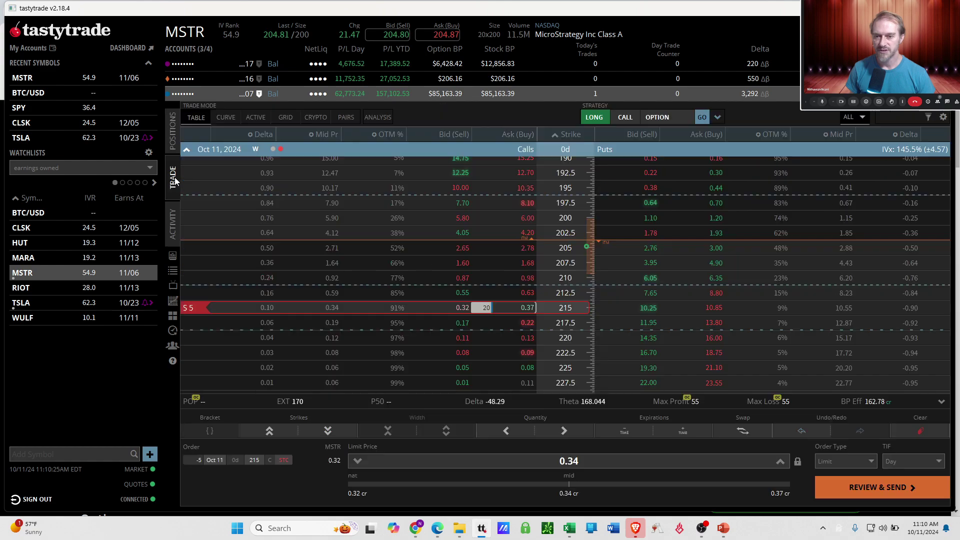
left_click(583, 462)
type(".46")
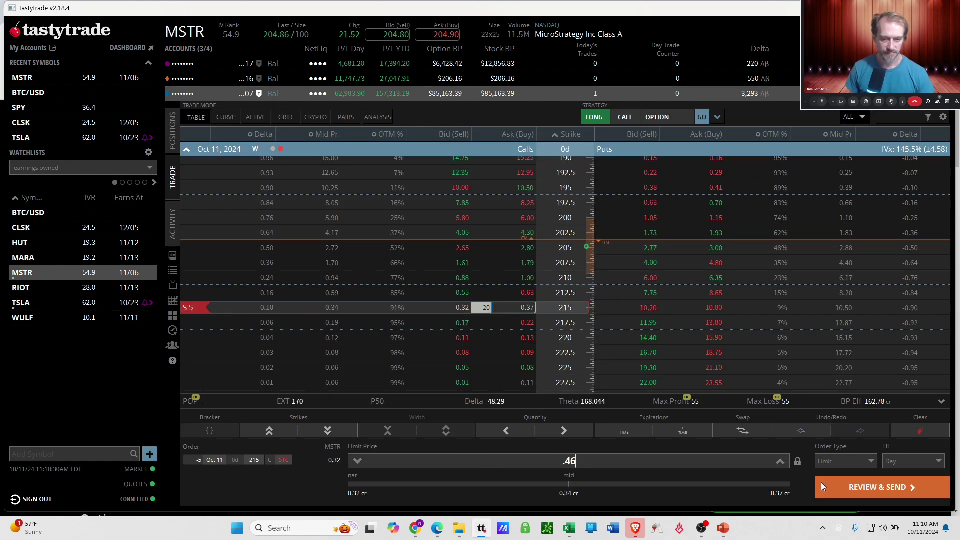
left_click(872, 489)
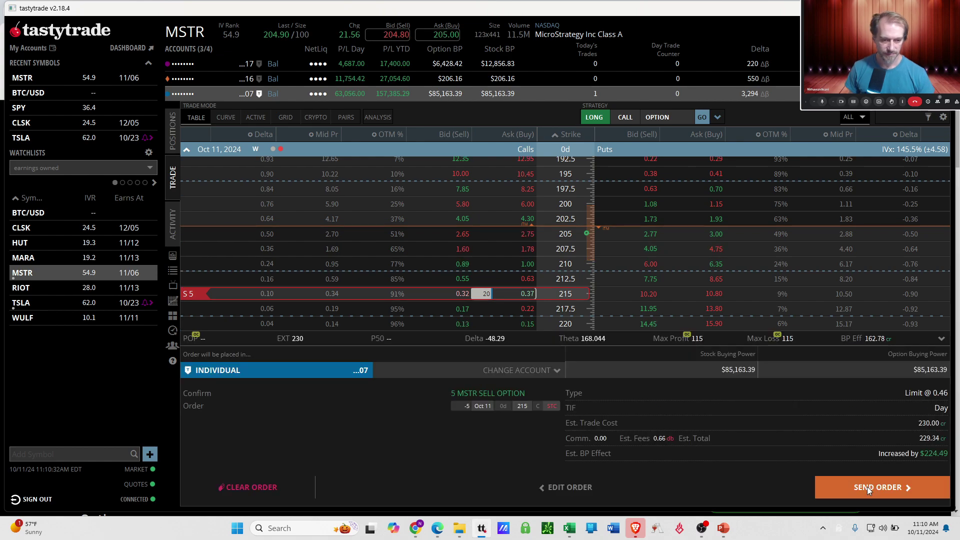
left_click(875, 488)
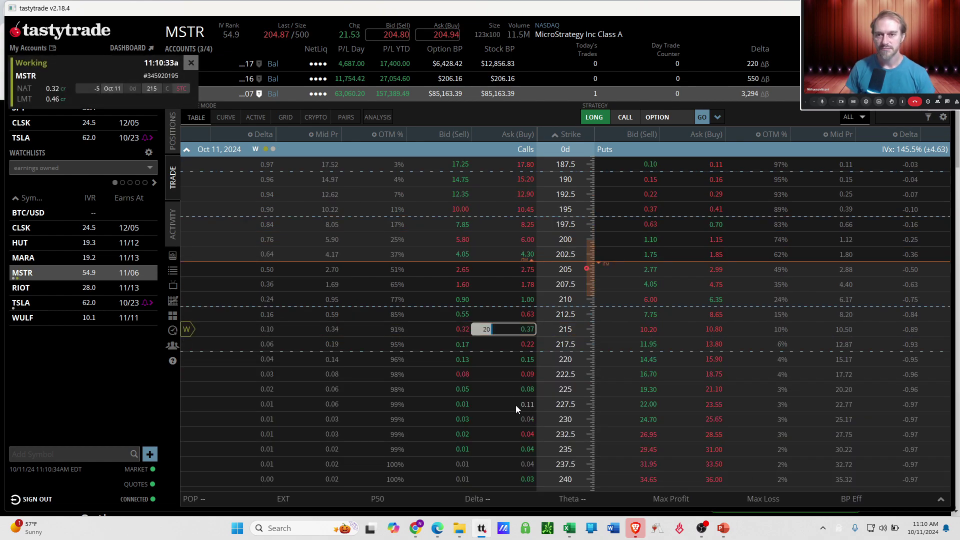
- Return to the positions and draft a second sell-to-close order for 5 of the MSTR Oct 11 215 calls
left_click(186, 151)
left_click(171, 148)
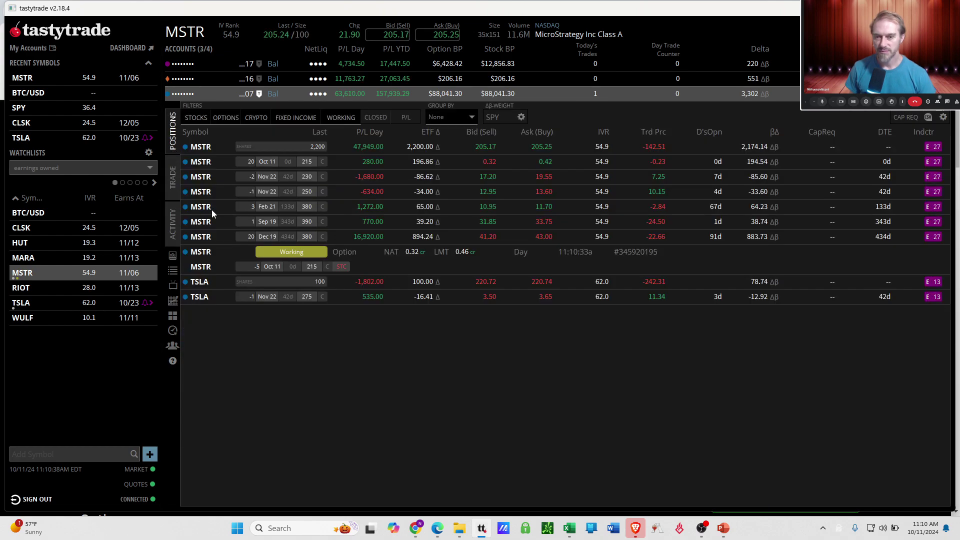
left_click(236, 163)
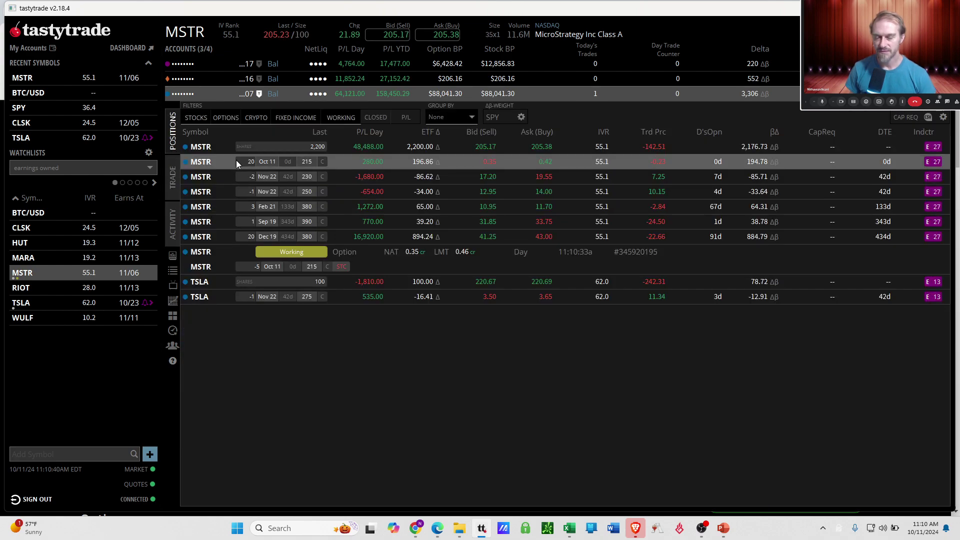
right_click(236, 163)
mouse_move(267, 168)
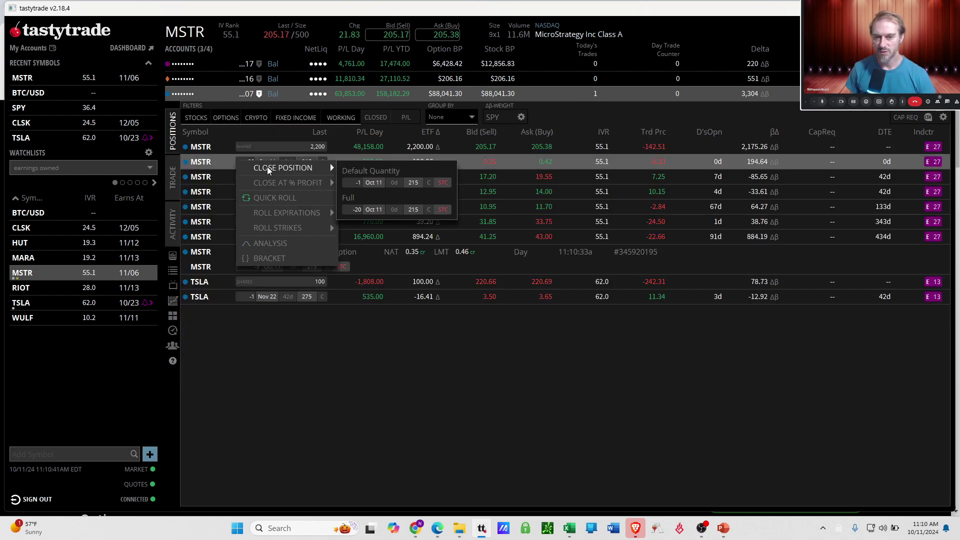
left_click(393, 184)
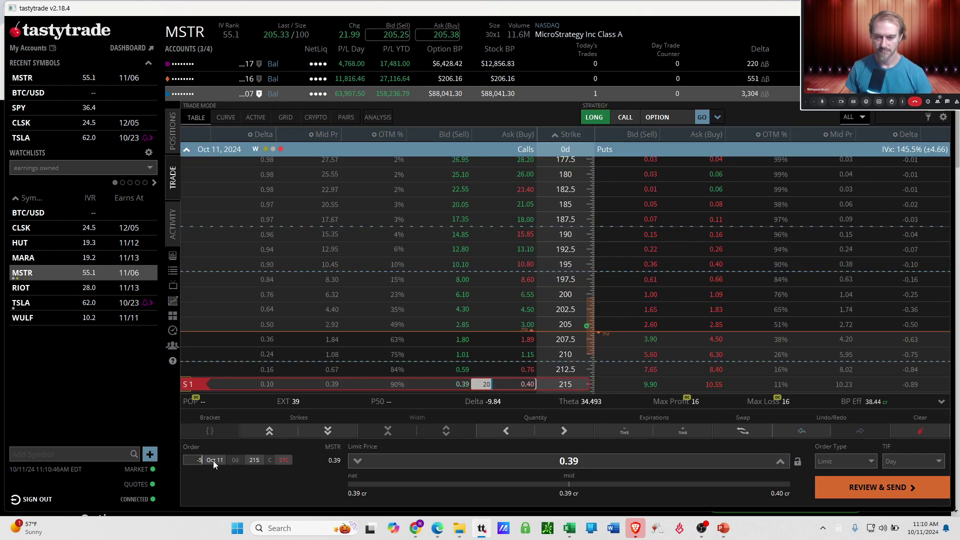
type("5")
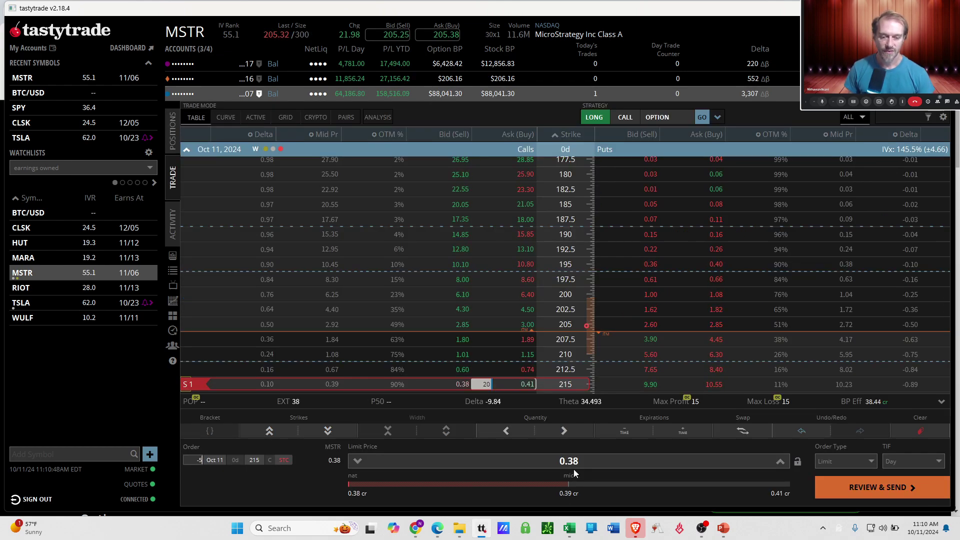
- Set the second sell order's limit price to 0.69, send it, and return to the account's positions
left_click(575, 461)
type(".66")
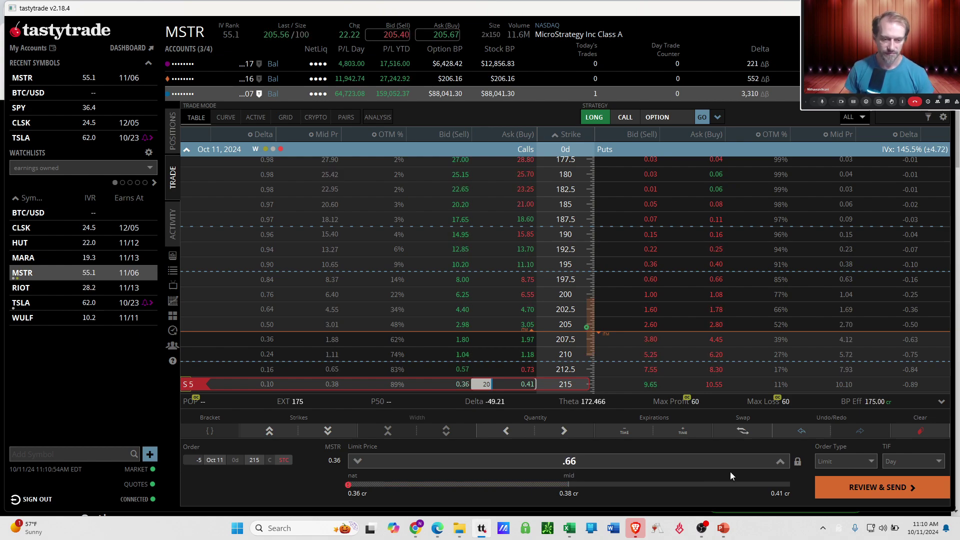
key("BackSpace")
type("9")
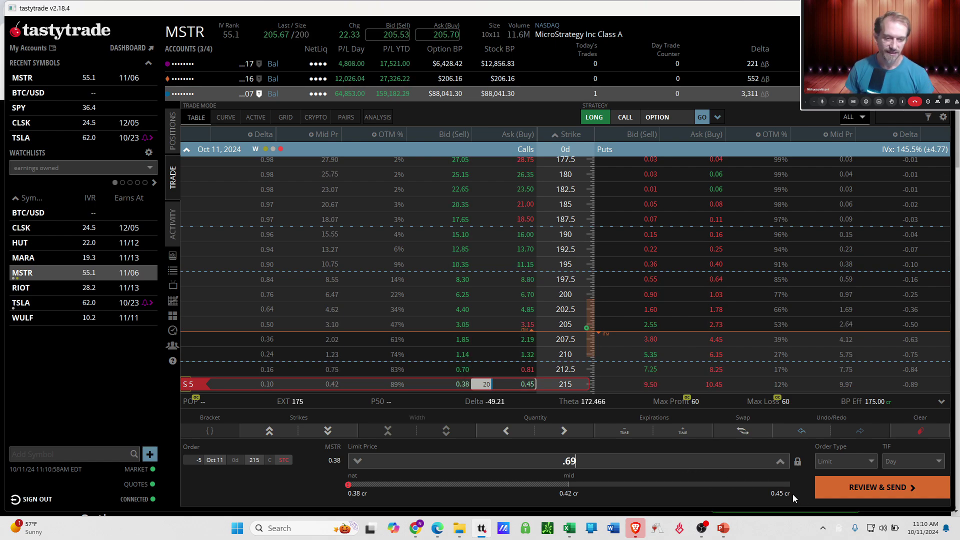
left_click(846, 488)
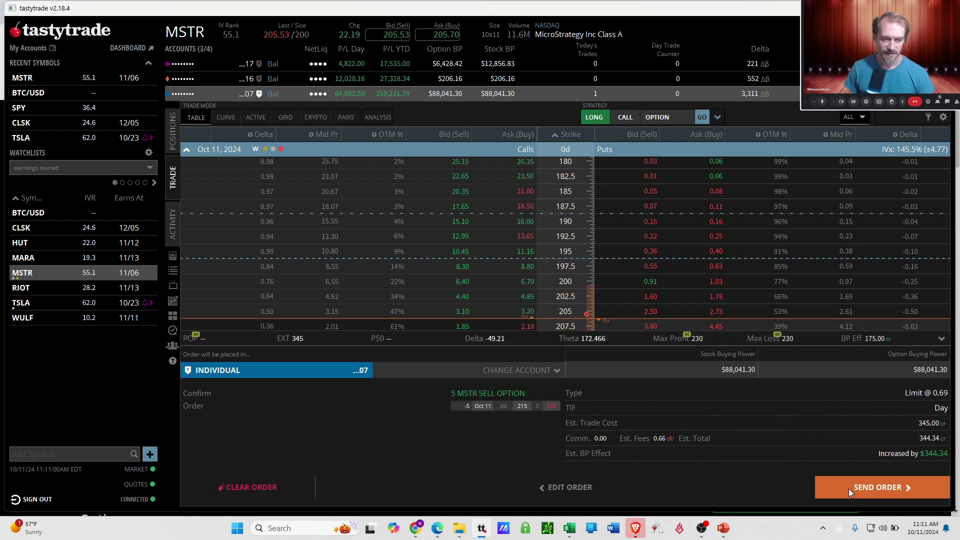
left_click(848, 489)
left_click(173, 140)
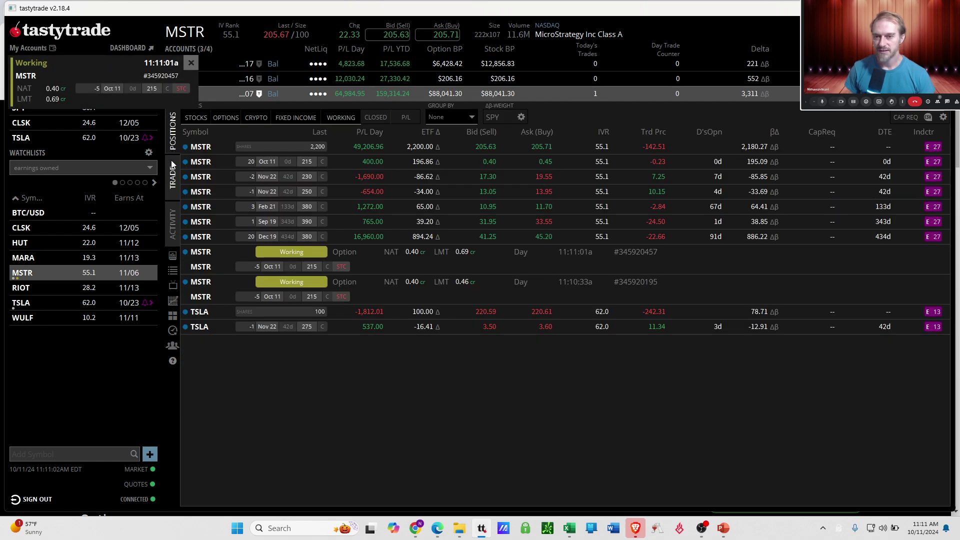
- Draft a third sell-to-close order from the MSTR Oct 11 215 call position with a quantity of 5
right_click(226, 165)
mouse_move(255, 172)
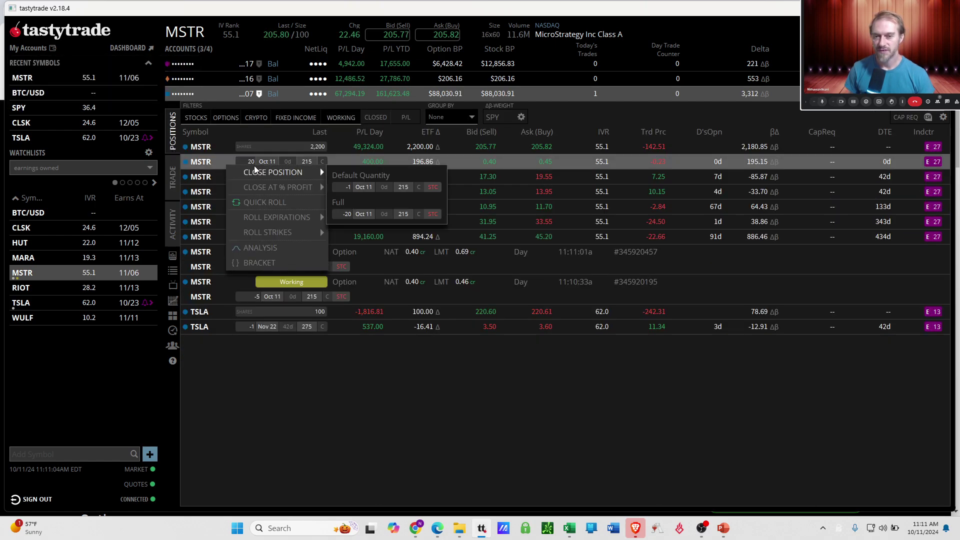
left_click(367, 185)
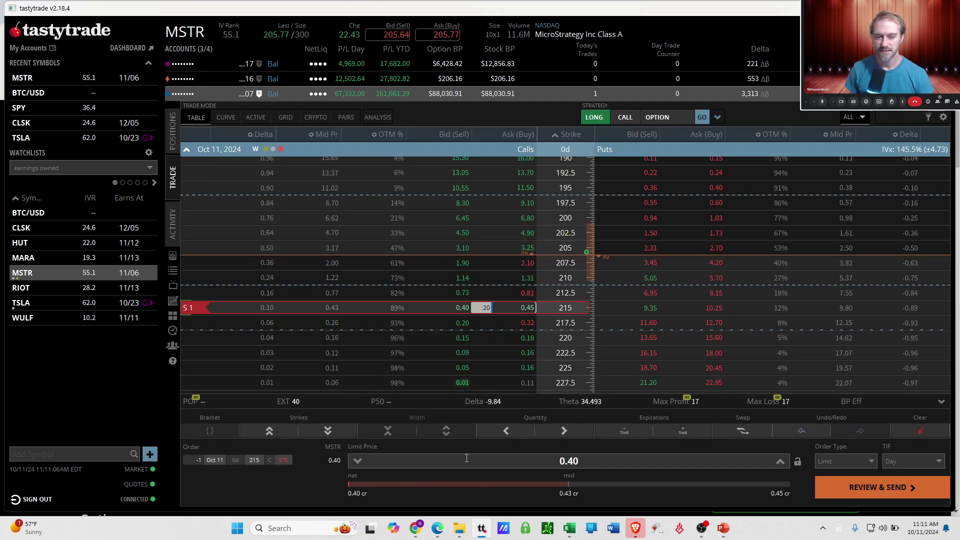
left_click(200, 460)
type("5")
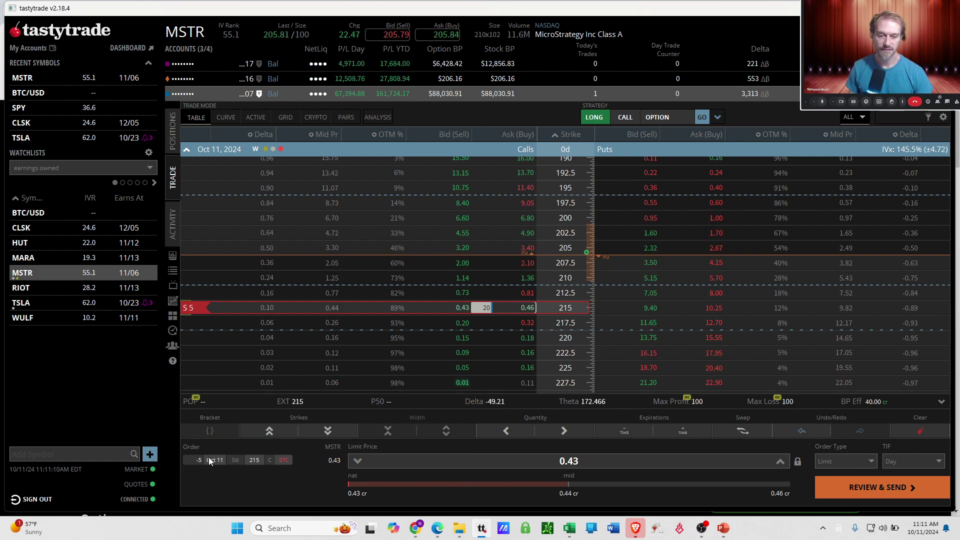
- Set the limit price of the third MSTR 215 call sell order to 1.15, review it, and send it
left_click(569, 461)
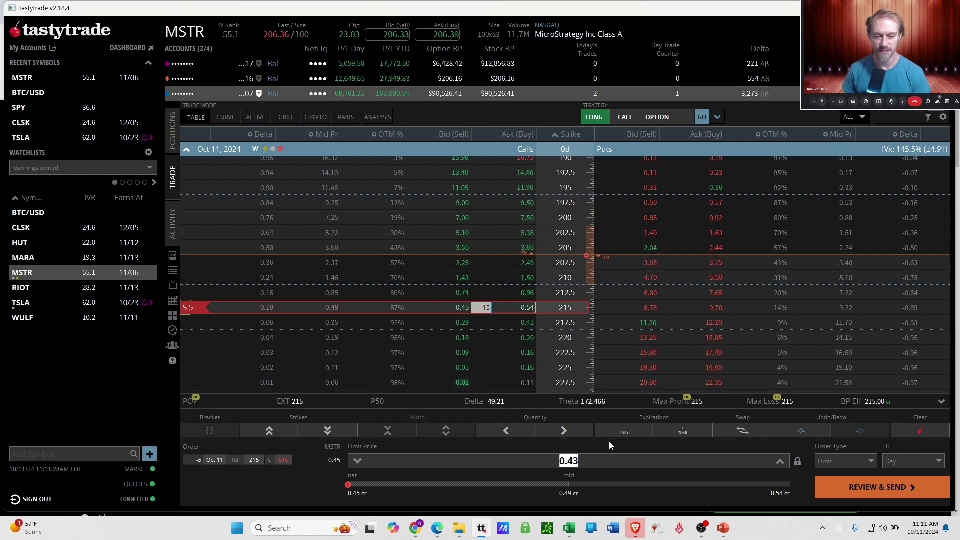
type("1.15")
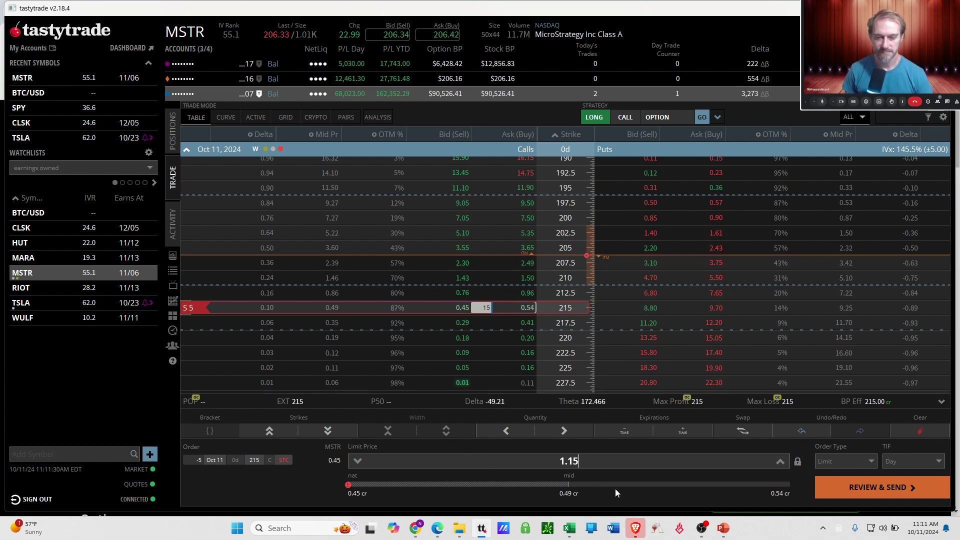
left_click(870, 488)
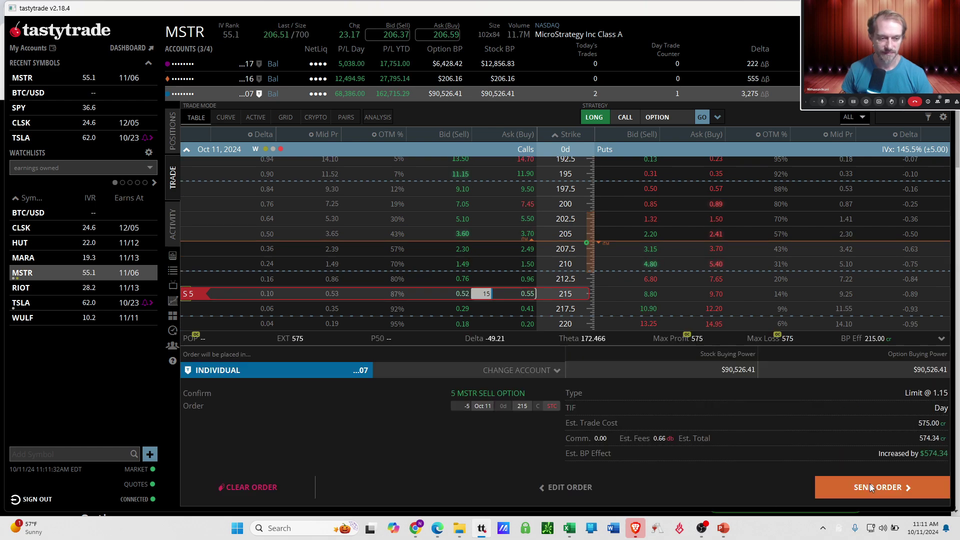
left_click(870, 488)
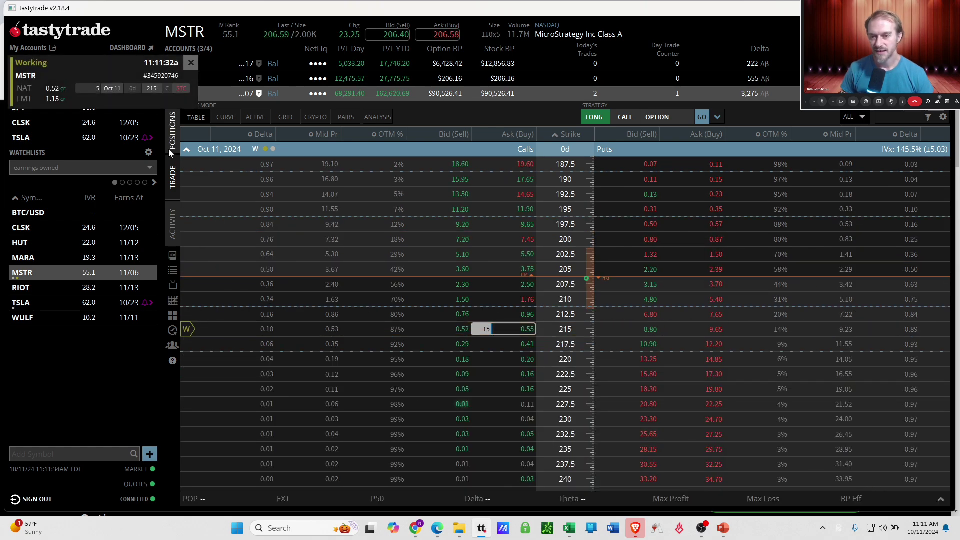
- Return to the positions and draft a sell-to-close order for the full MSTR Oct 11 215 call position at a 2.30 limit price
left_click(173, 131)
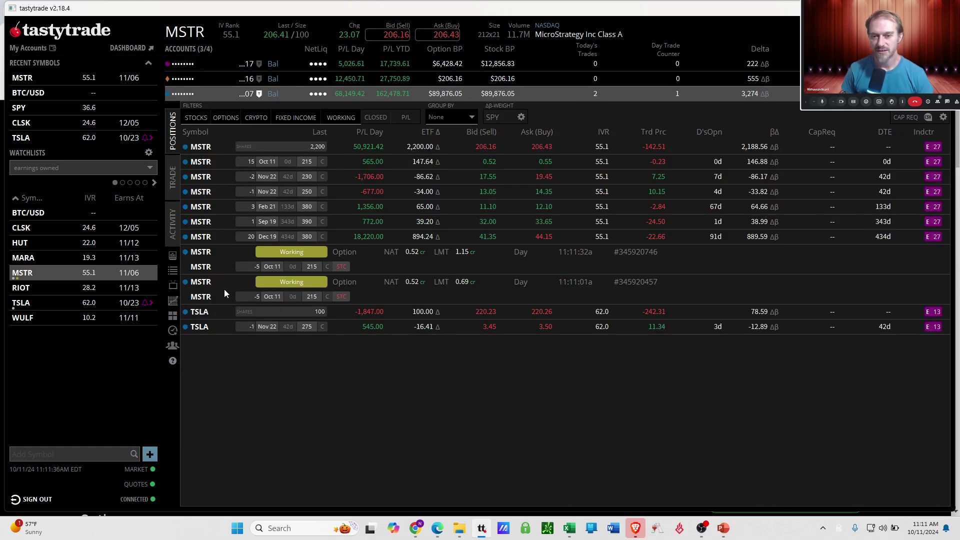
right_click(228, 164)
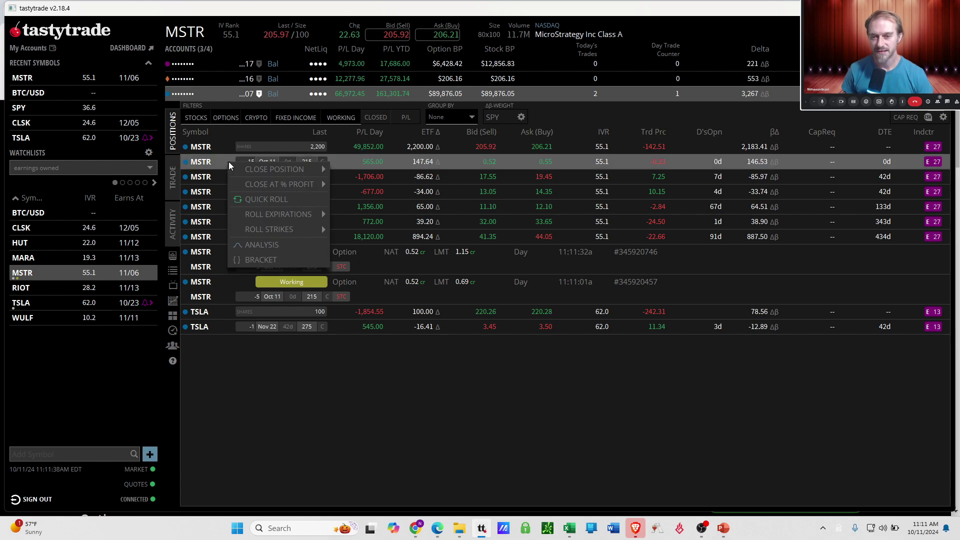
mouse_move(322, 166)
left_click(419, 214)
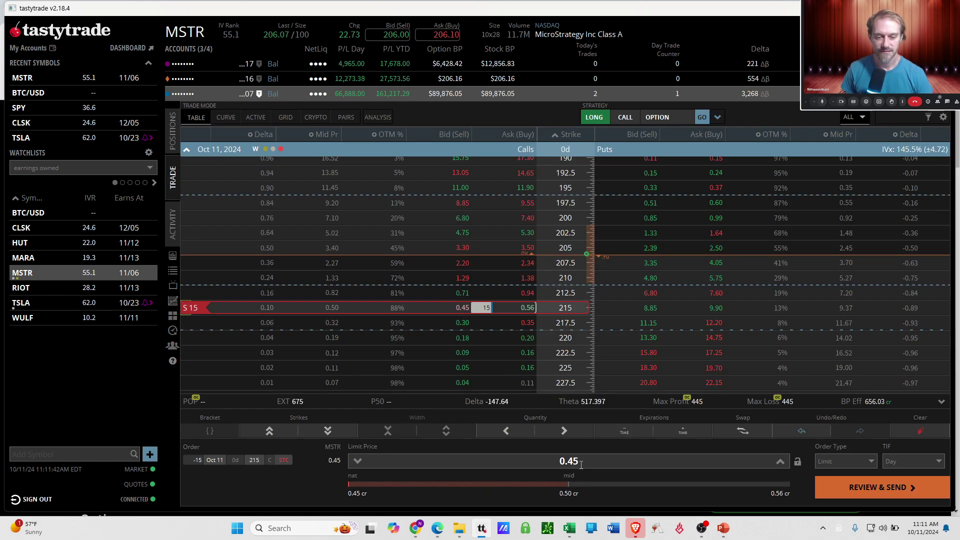
left_click(580, 463)
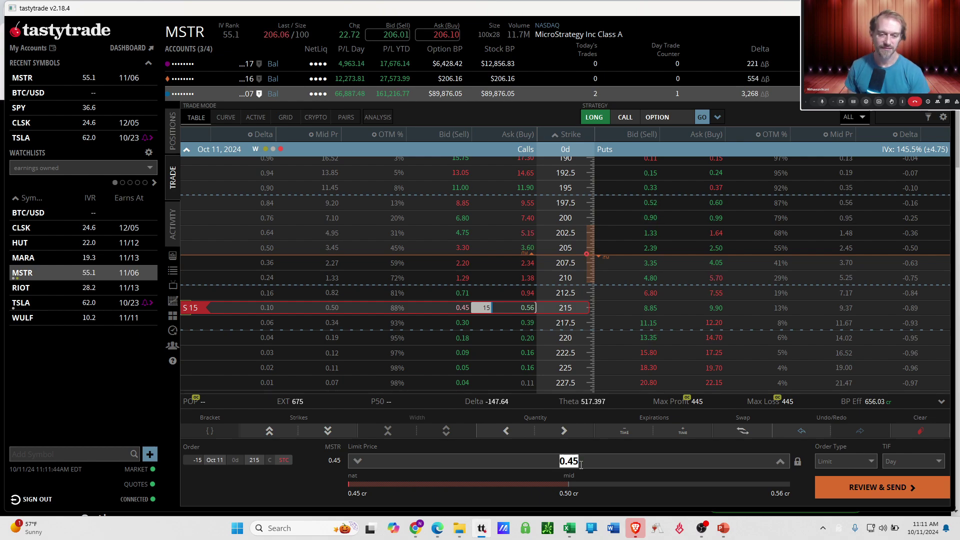
type("2.30")
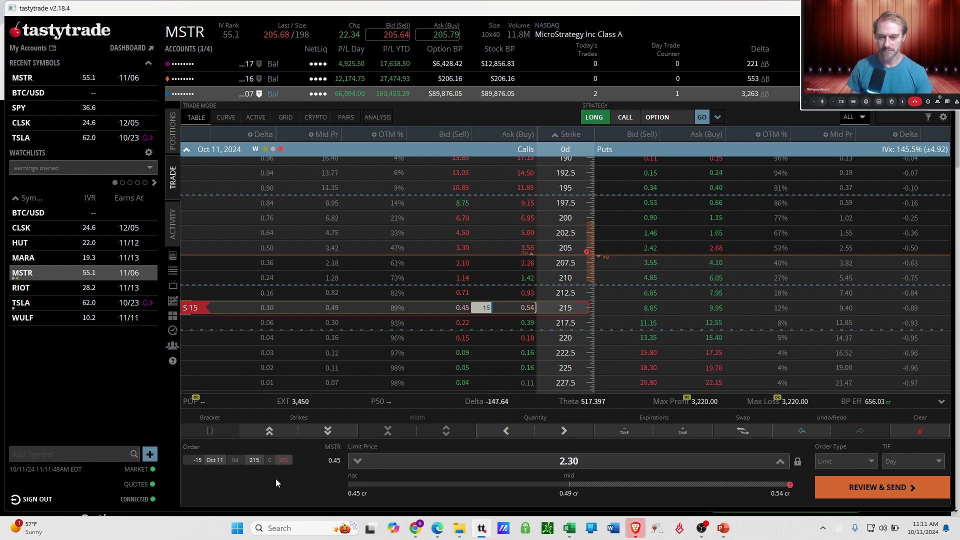
- Reduce the quantity of the 2.30 MSTR 215 call sell order to 5 contracts, review it, and send it
left_click(199, 460)
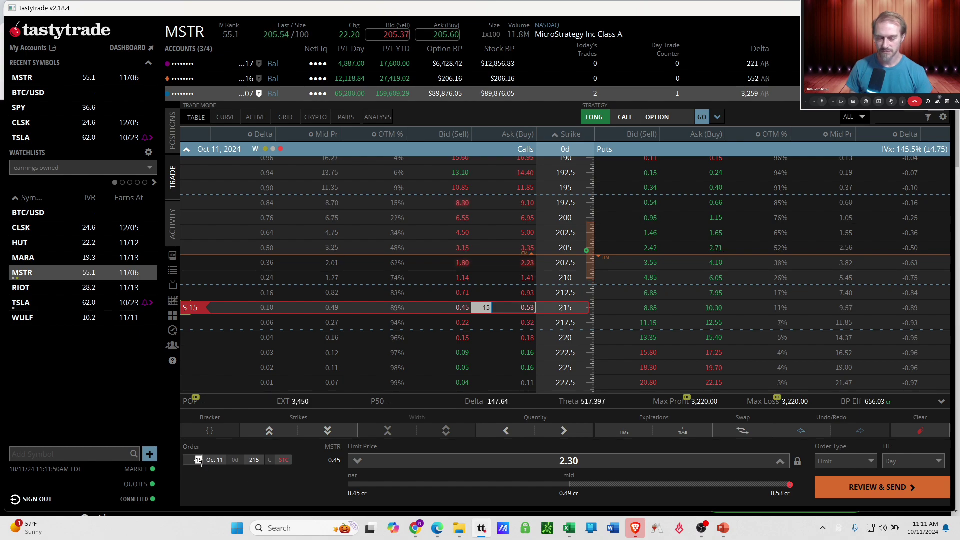
type("5")
left_click(860, 491)
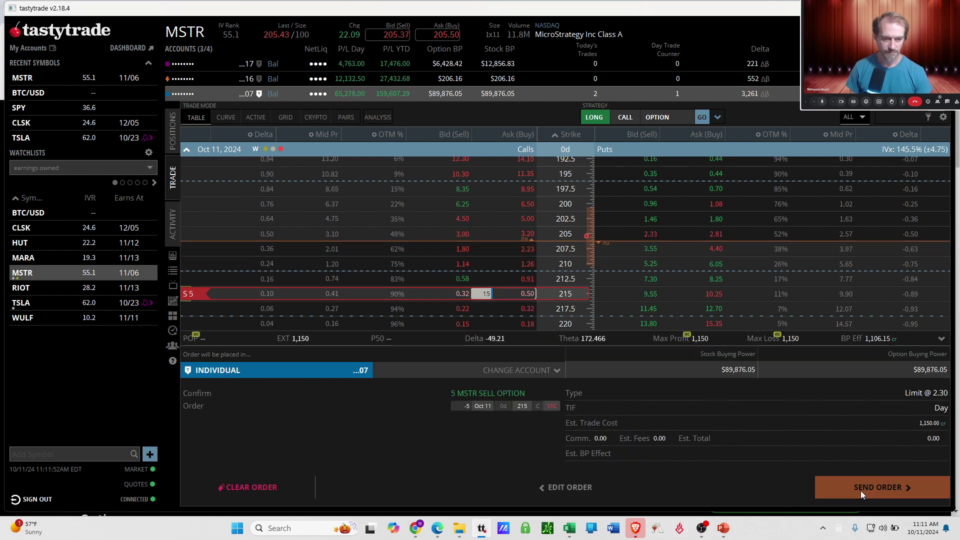
left_click(862, 490)
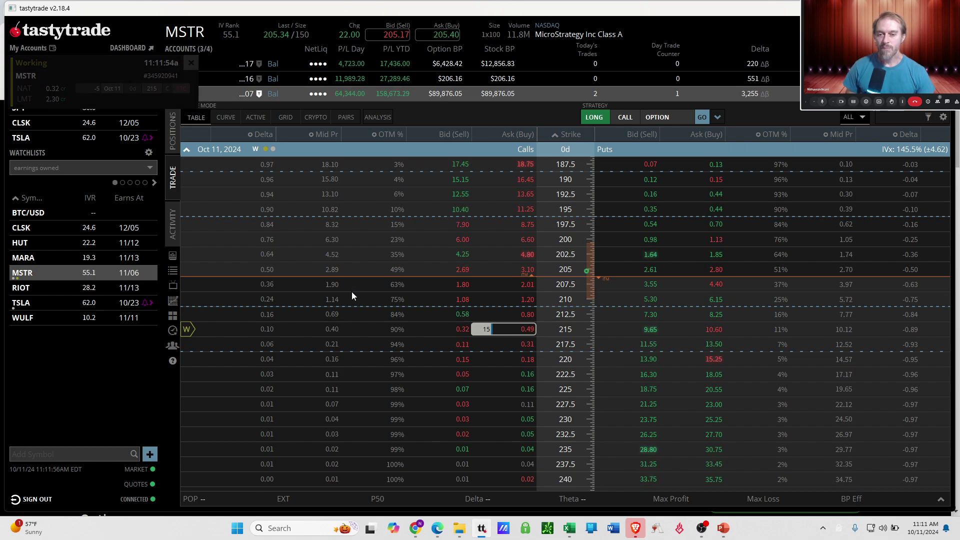
- Check the account's filled orders, then return to the positions list with the working orders
left_click(173, 228)
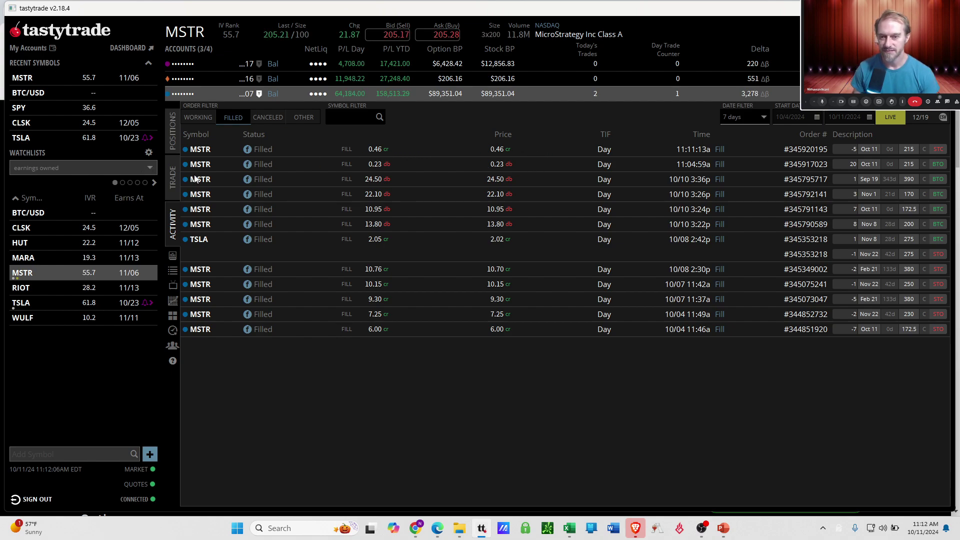
left_click(175, 179)
left_click(172, 131)
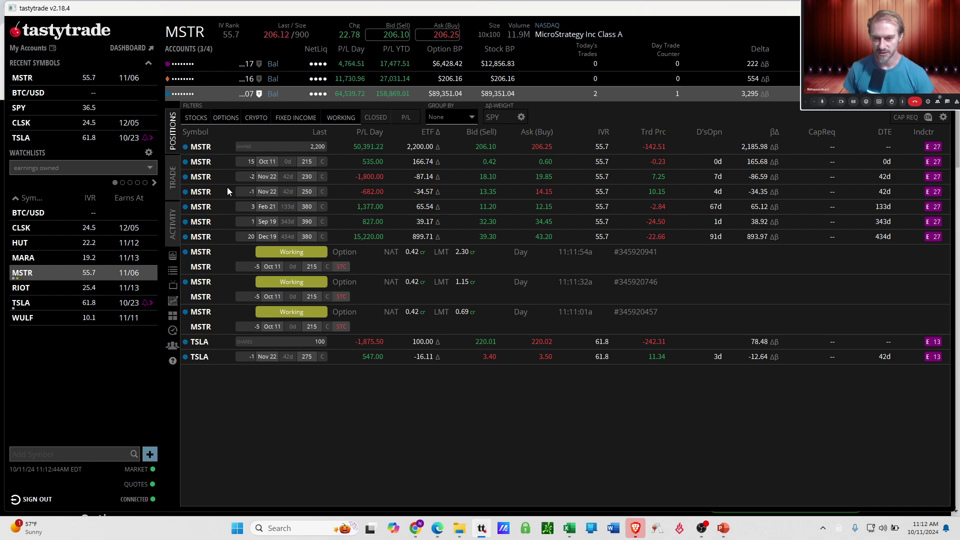
- Buy to close the short TSLA Nov 22 275 call at a 3.45 limit price, reviewing and sending the order
left_click(214, 340)
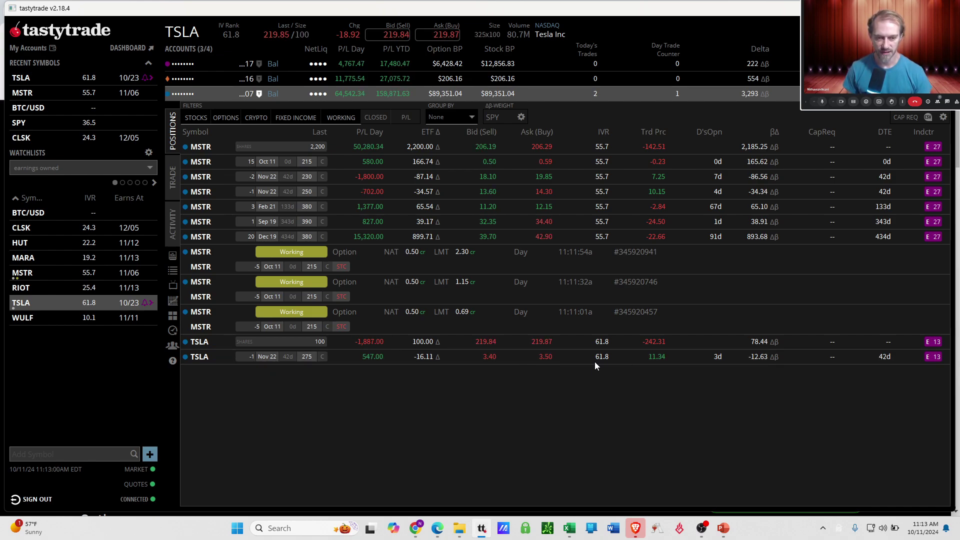
right_click(573, 359)
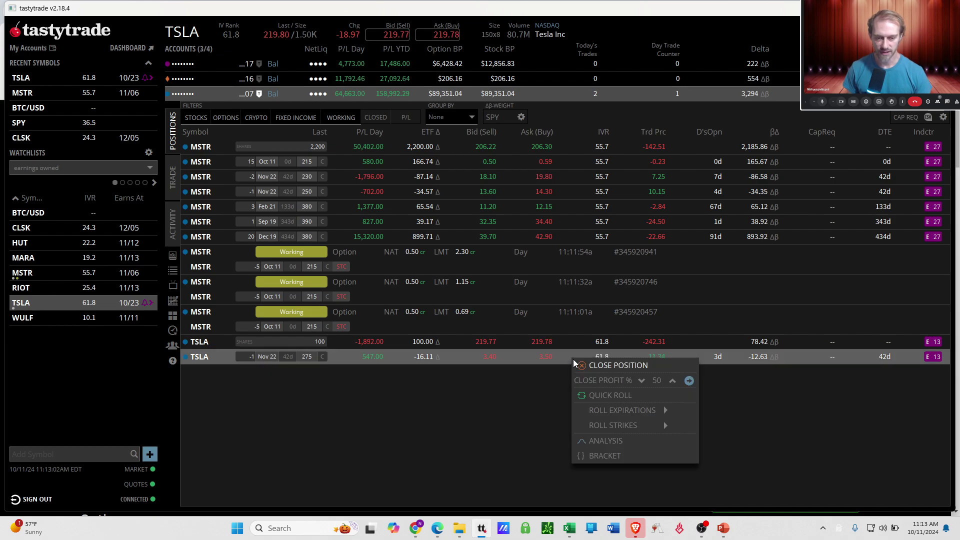
left_click(592, 363)
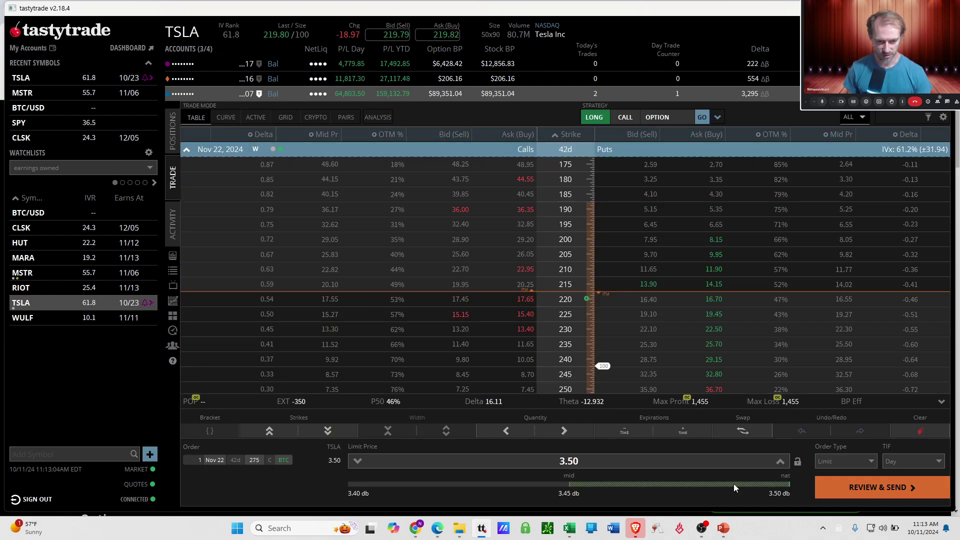
left_click(616, 484)
left_click(841, 486)
left_click(844, 486)
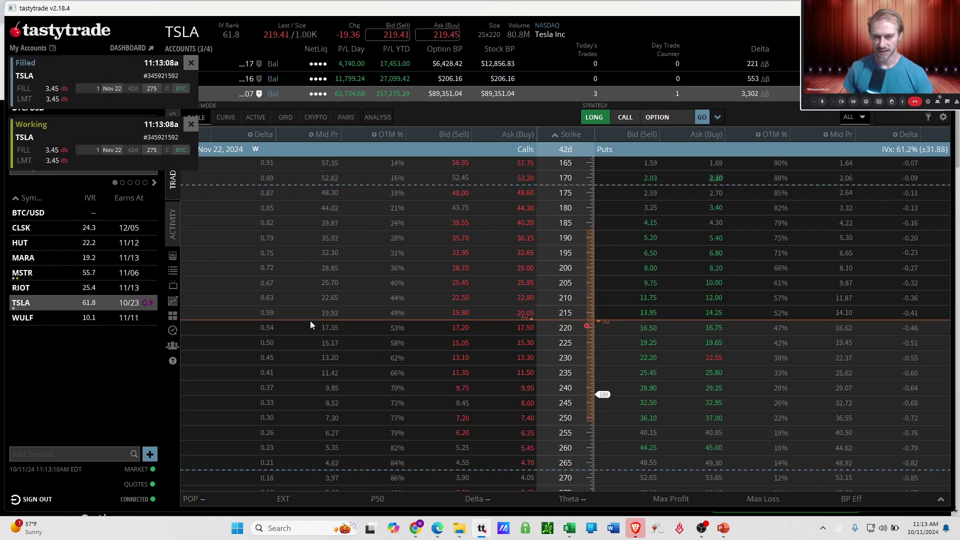
- Examine the TSLA price chart, then return to the positions and select the remaining TSLA shares
left_click(175, 301)
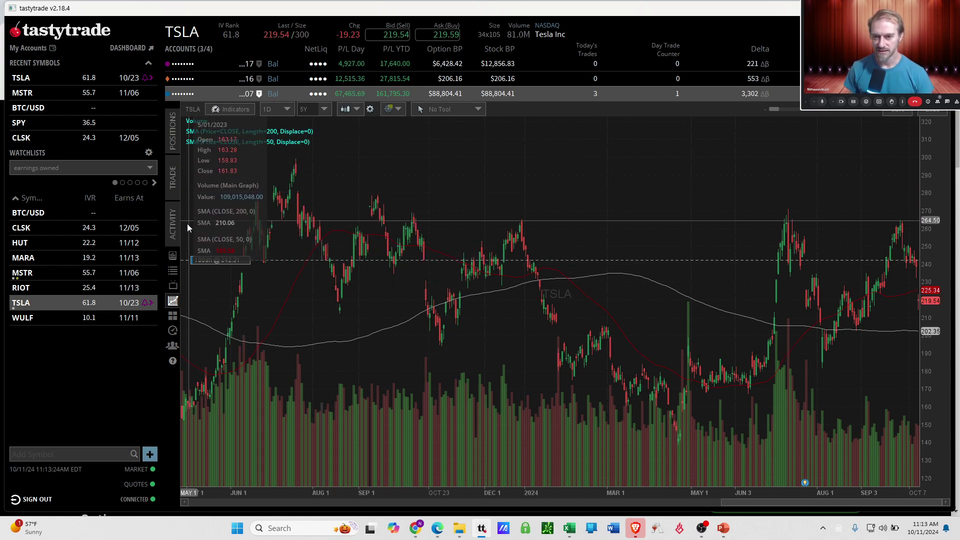
left_click(173, 131)
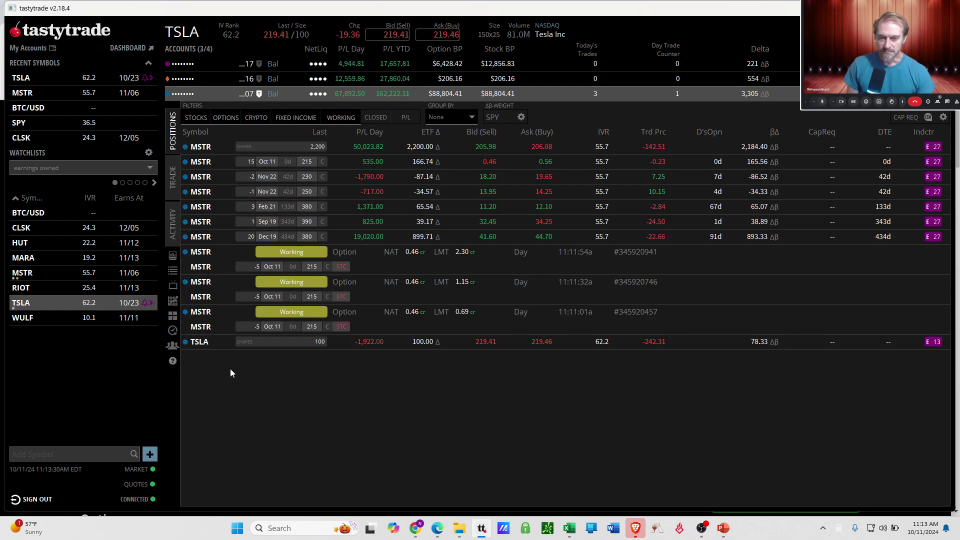
left_click(229, 341)
- Open the TSLA option chain at the Nov 22, 2024 expiration and look through its call strikes
left_click(176, 180)
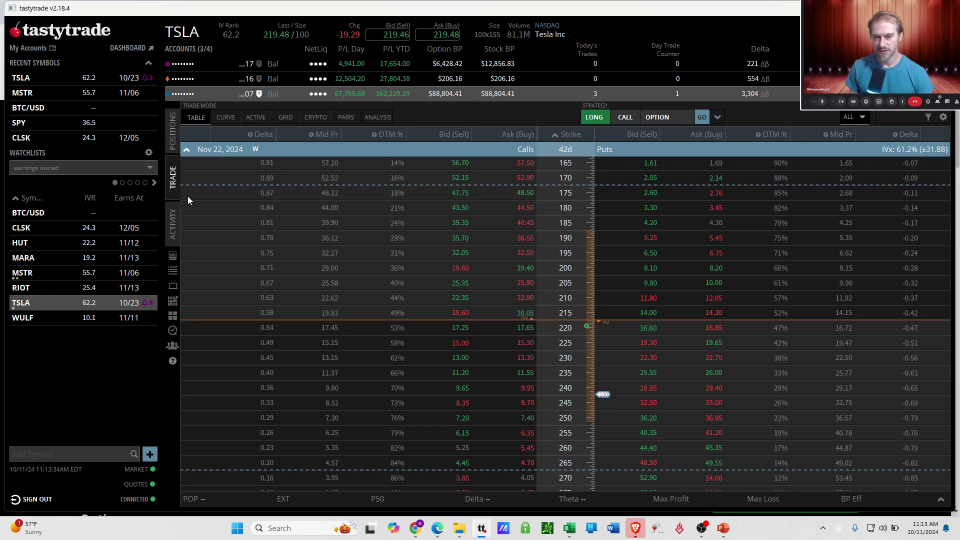
left_click(188, 153)
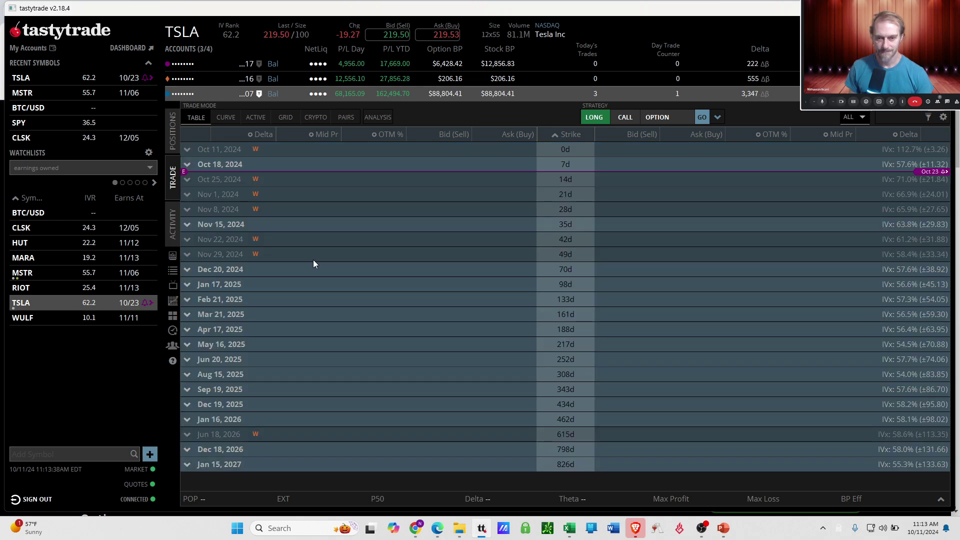
left_click(319, 241)
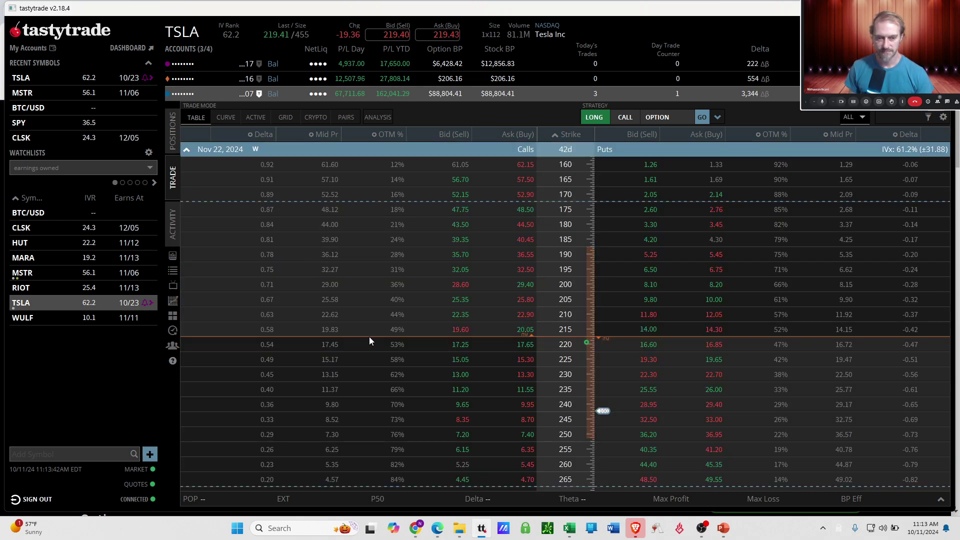
scroll(370, 338, "down", 3)
scroll(370, 340, "up", 3)
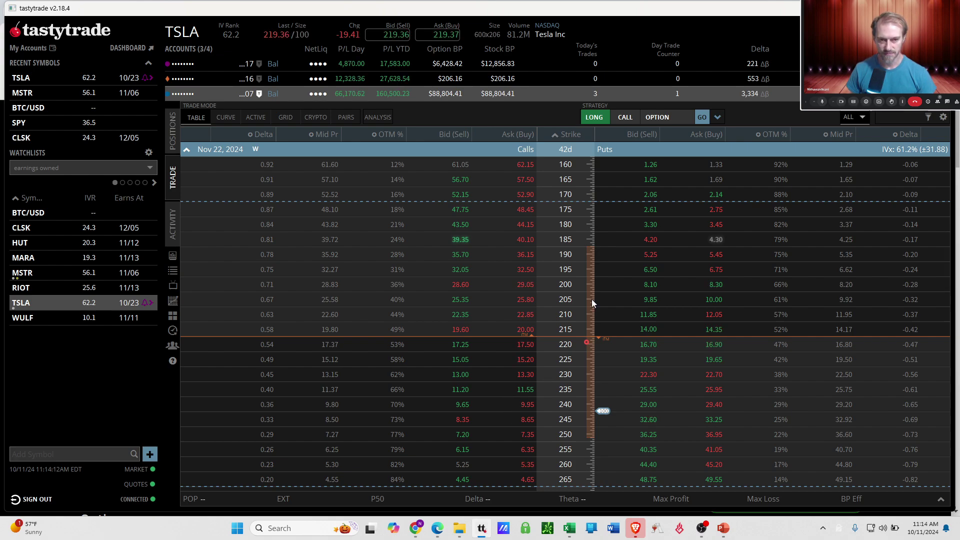
- Sell to open one TSLA Nov 22 240 call at a 9.70 limit price, reviewing and sending the order
left_click(595, 119)
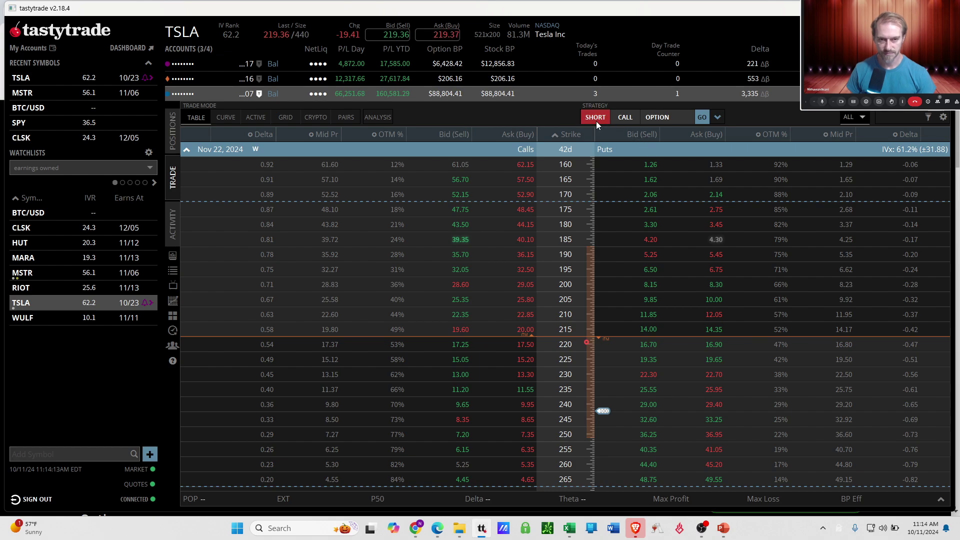
left_click(702, 117)
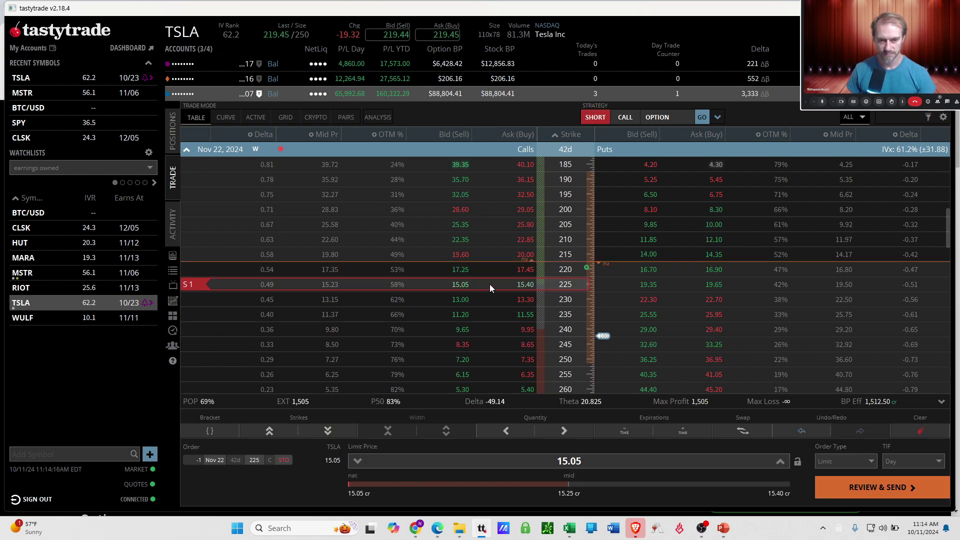
left_click_drag(490, 284, 485, 334)
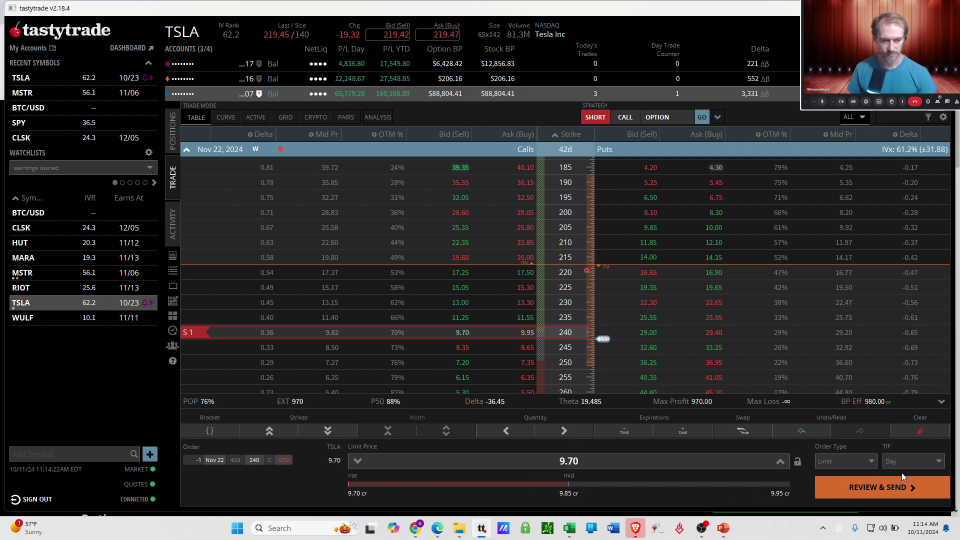
left_click(891, 486)
left_click(889, 488)
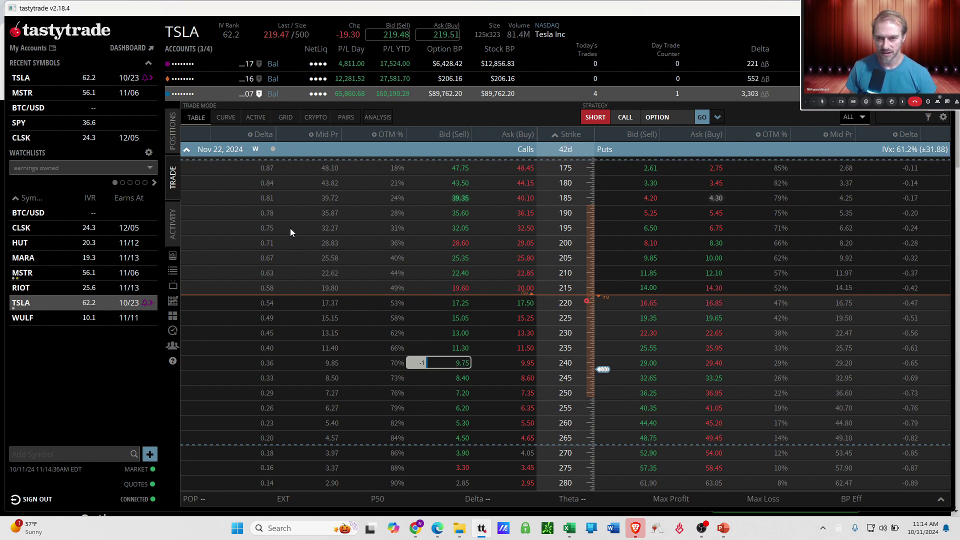
- Collapse the TSLA Nov 22 expiration and review the account's positions and filled orders
left_click(186, 150)
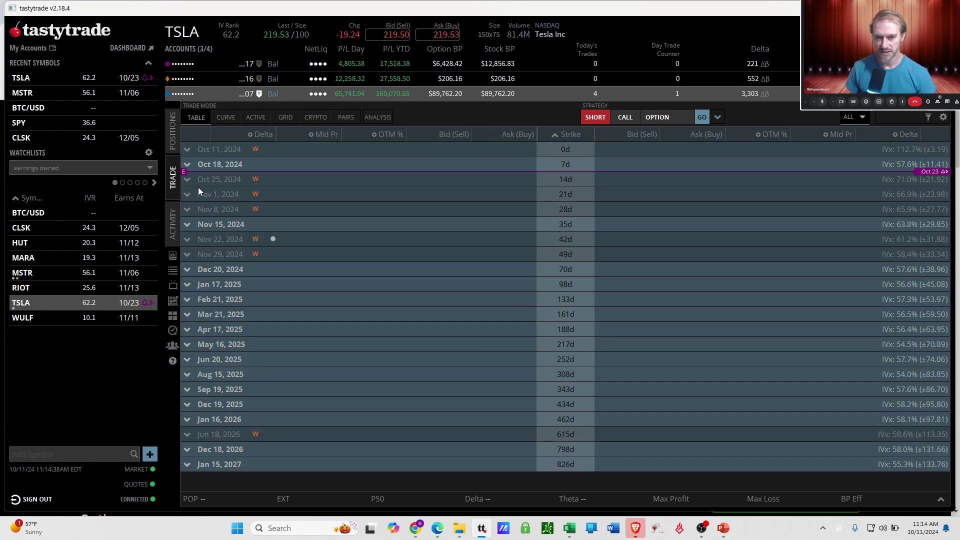
left_click(175, 150)
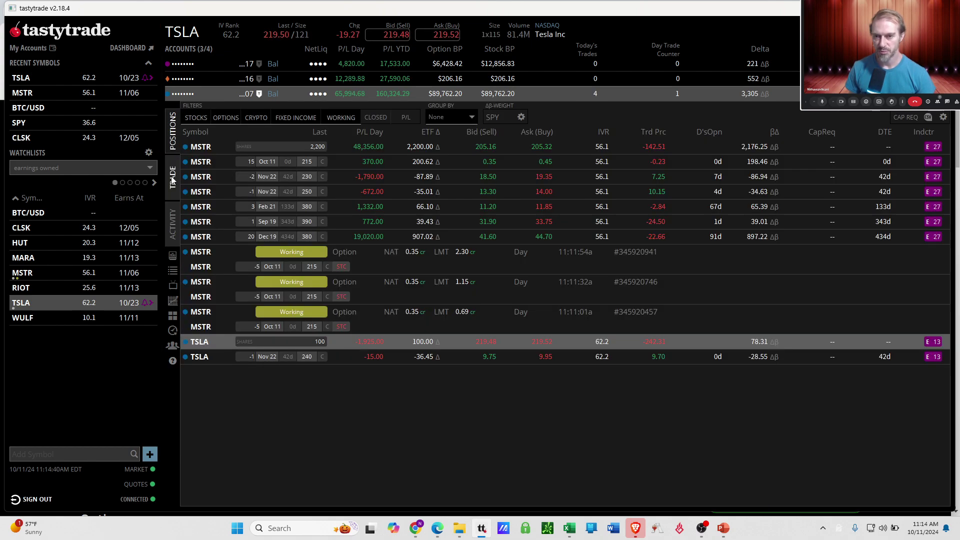
left_click(175, 225)
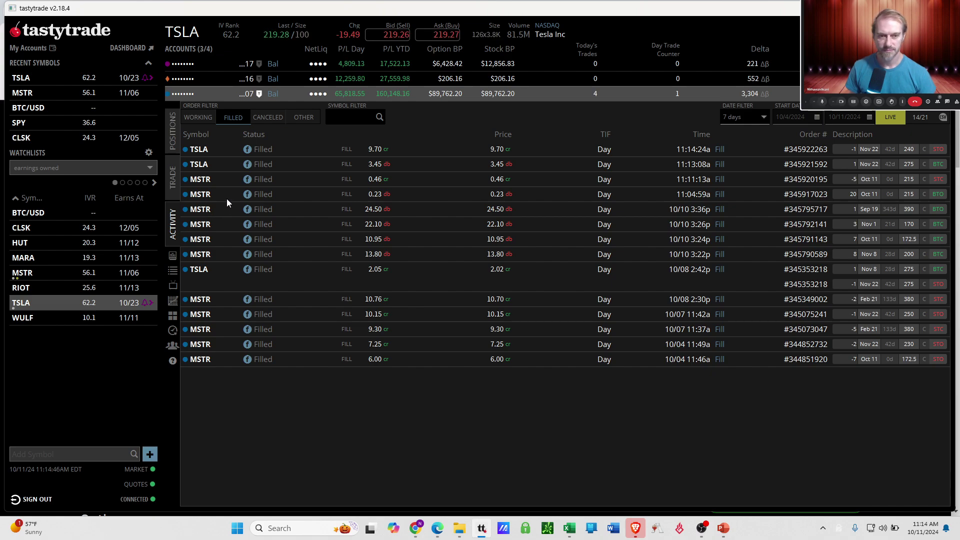
left_click(175, 150)
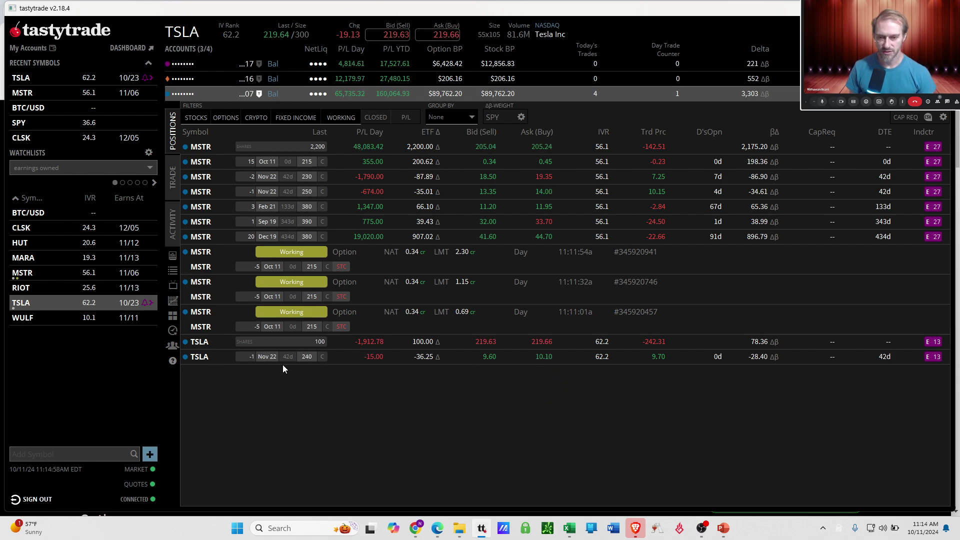
- Filter the filled orders to TSLA over the last 60 days and review them
left_click(173, 231)
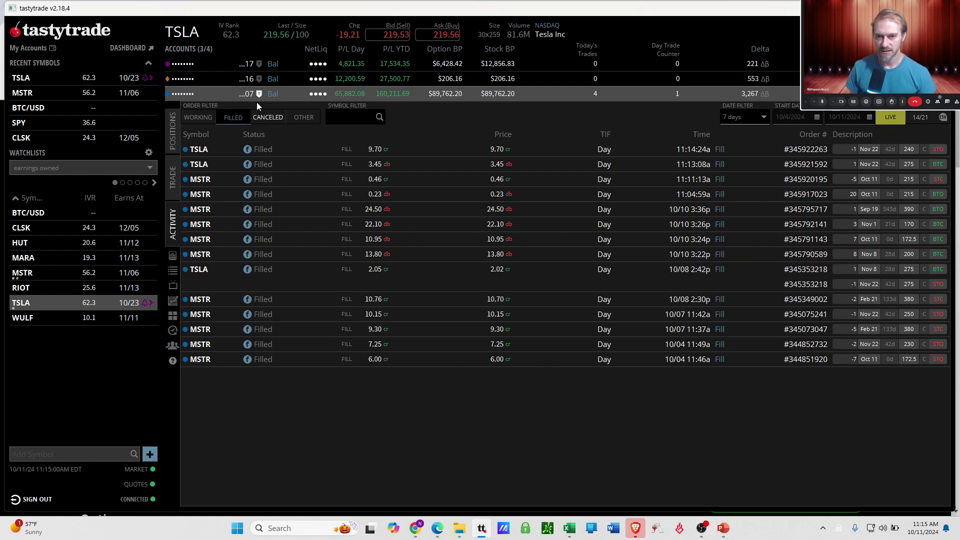
left_click(354, 120)
type("TSLA")
left_click(373, 165)
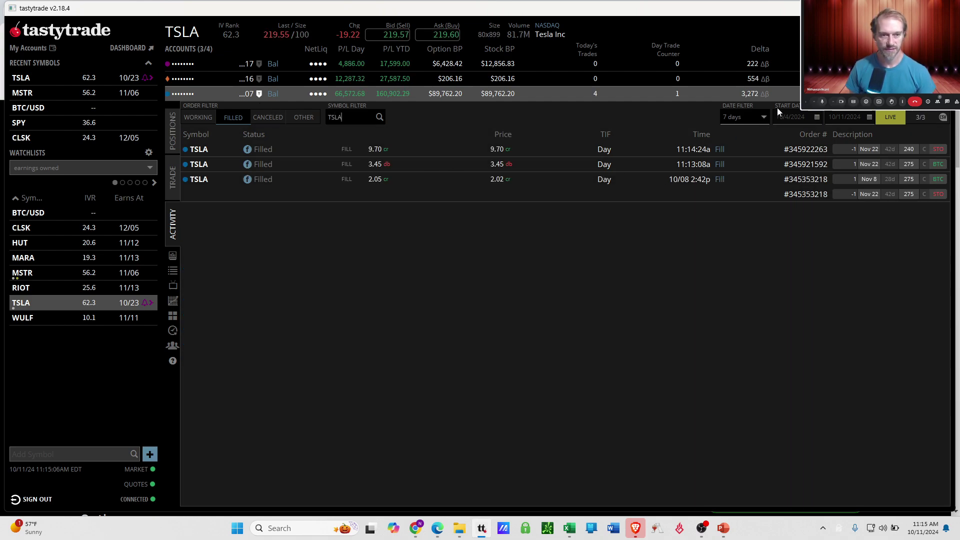
left_click(750, 117)
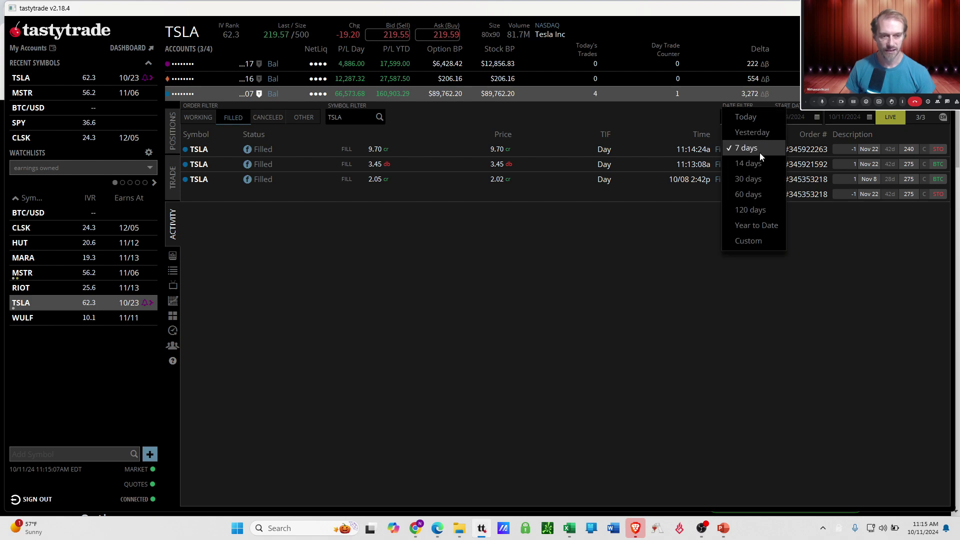
left_click(757, 196)
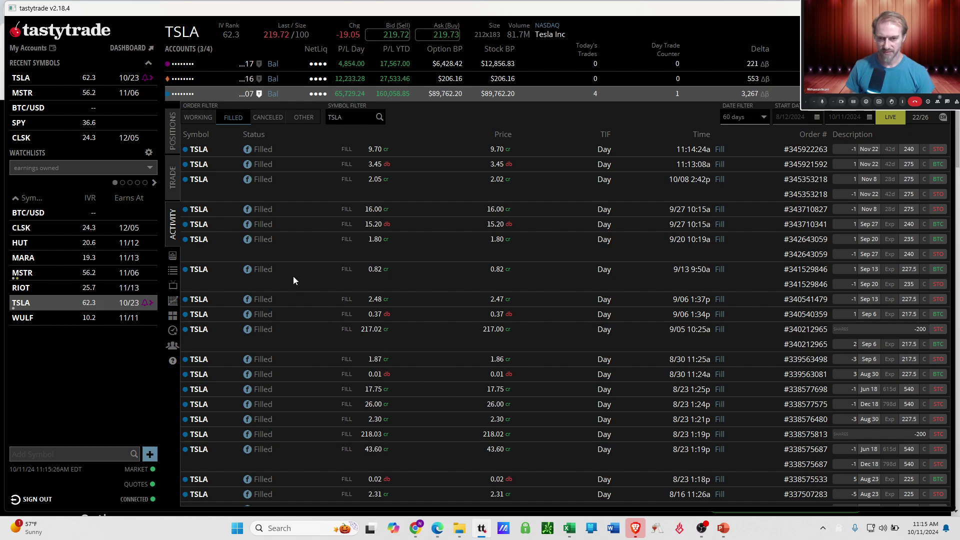
- Look through the far out-of-the-money TSLA call strikes at the Jun 20, 2025 expiration, then return to the filled TSLA orders
left_click(173, 178)
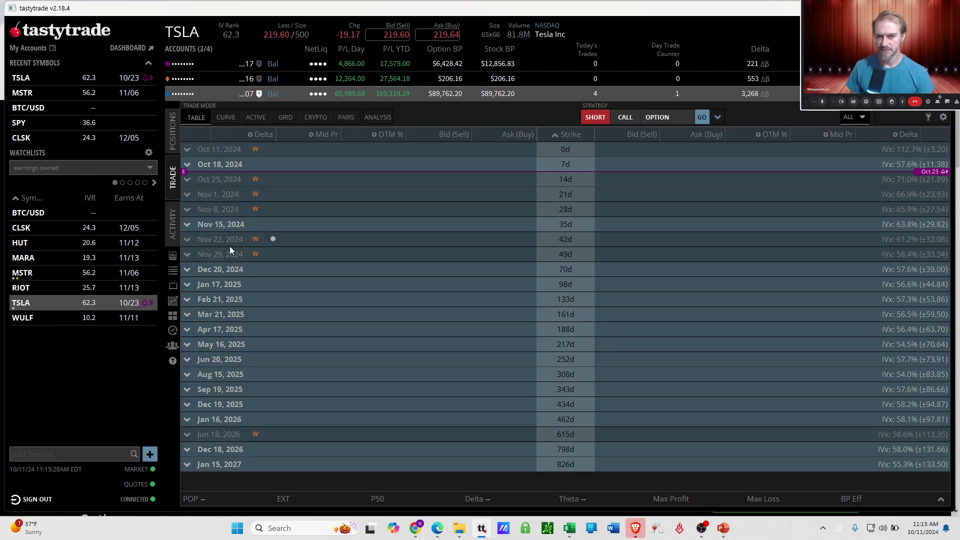
left_click(247, 359)
scroll(273, 361, "down", 5)
scroll(278, 361, "down", 4)
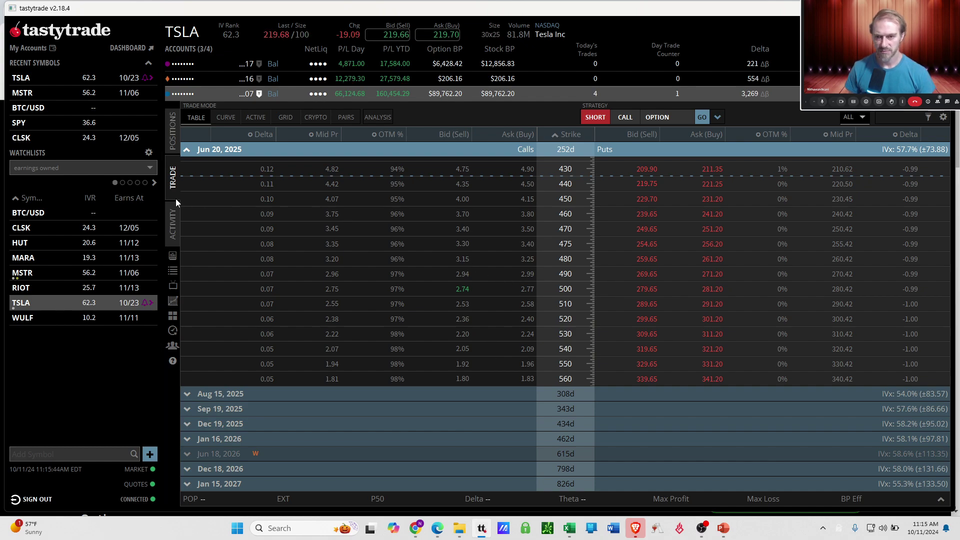
left_click(172, 223)
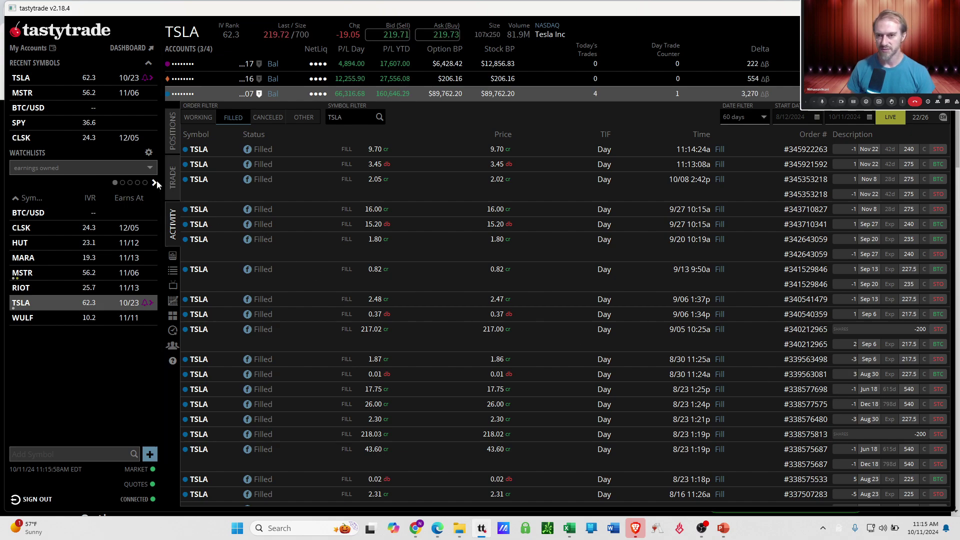
- Compare the high-strike TSLA calls at the Jun 18, 2026 expiration with the filled orders, then collapse the expiration
left_click(174, 183)
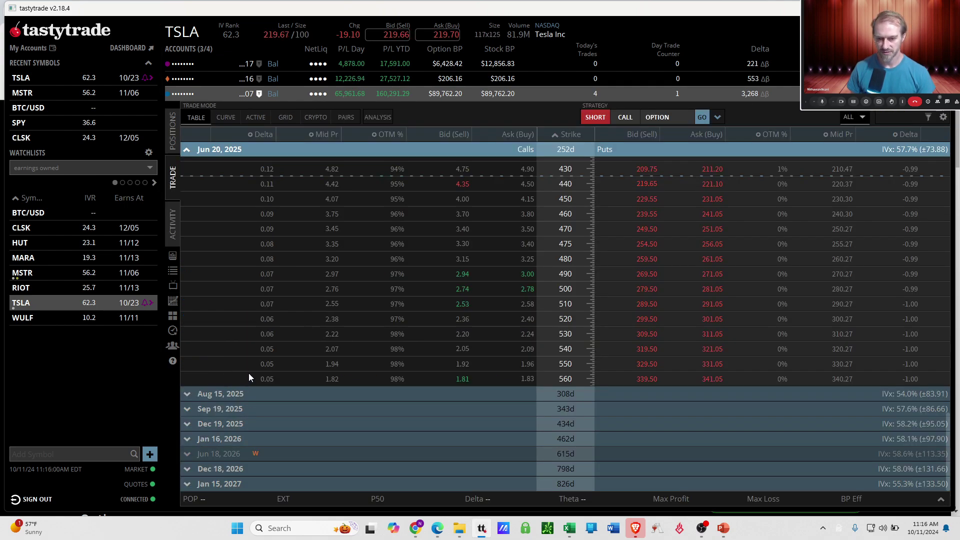
left_click(248, 455)
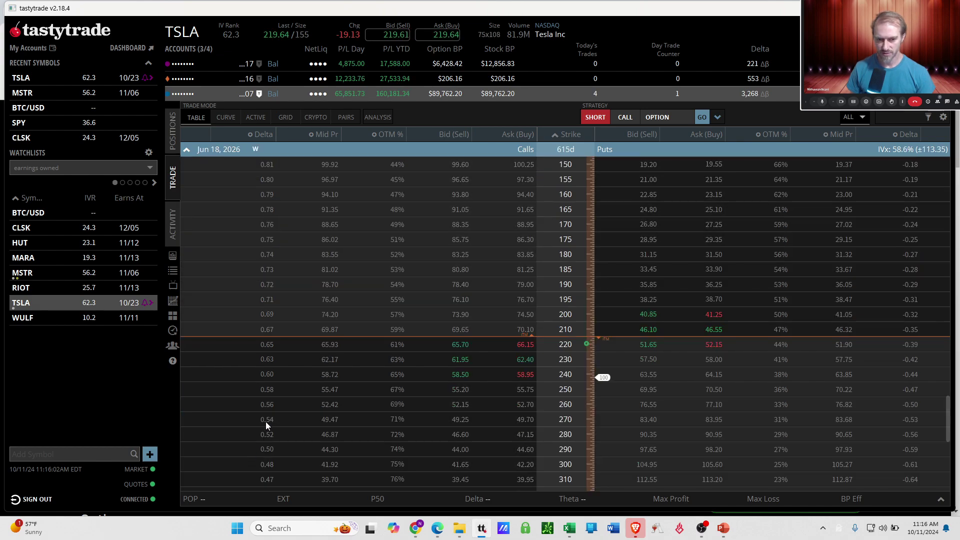
scroll(265, 421, "down", 8)
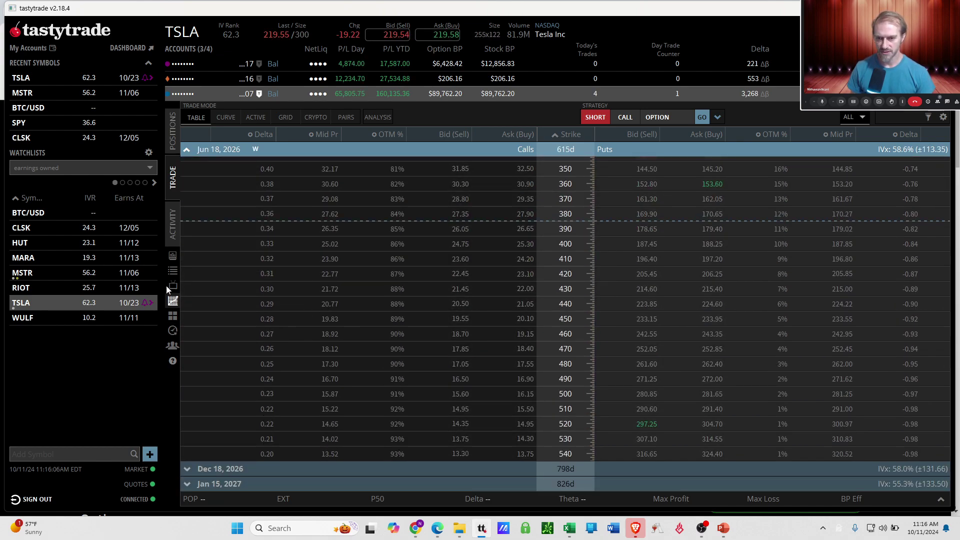
left_click(173, 235)
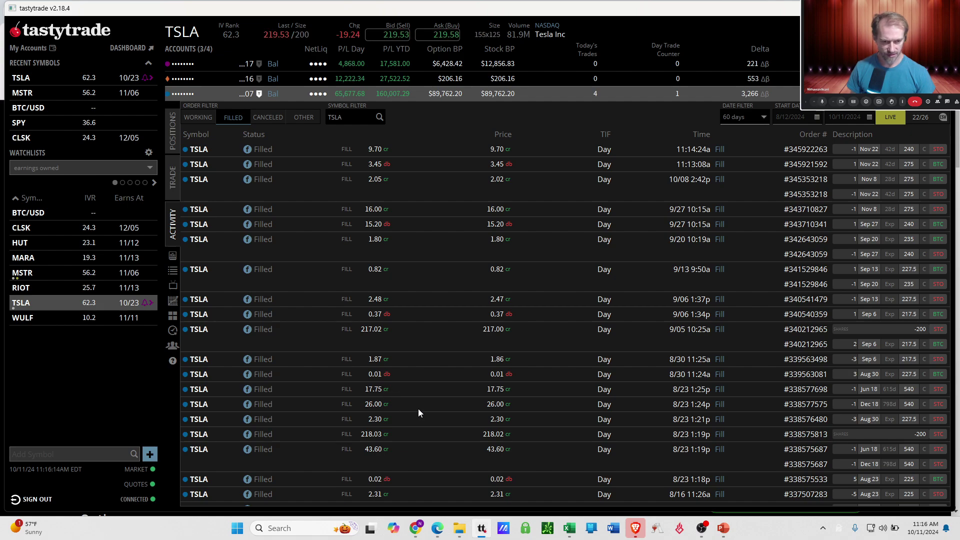
left_click(171, 178)
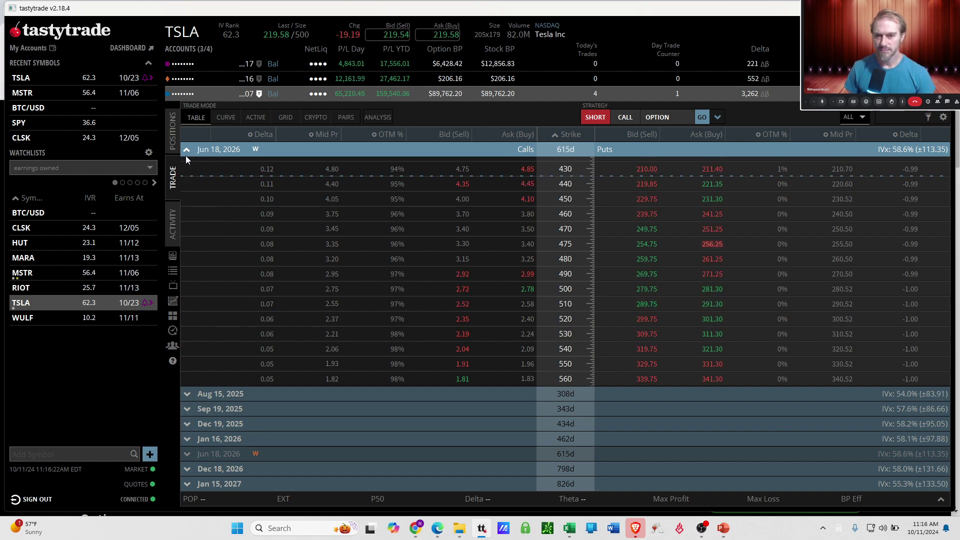
left_click(186, 150)
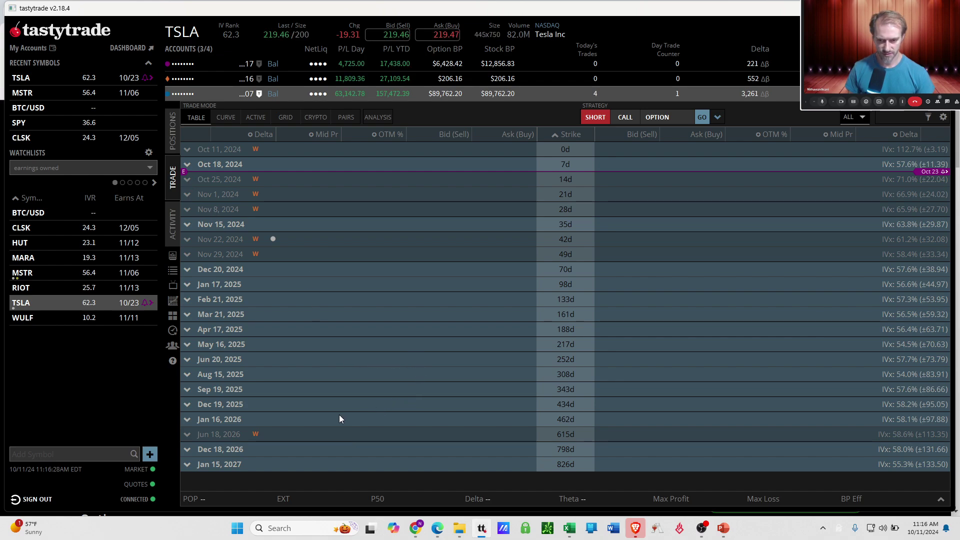
- Buy to open one TSLA Dec 19, 2025 560 call at a 6.45 limit price, reviewing and sending the order
left_click(307, 407)
scroll(365, 373, "down", 5)
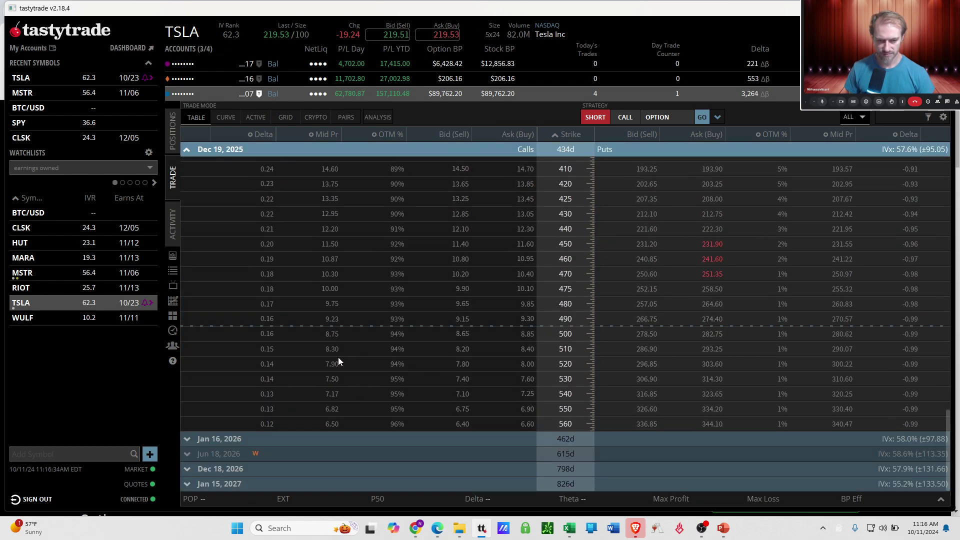
left_click(525, 423)
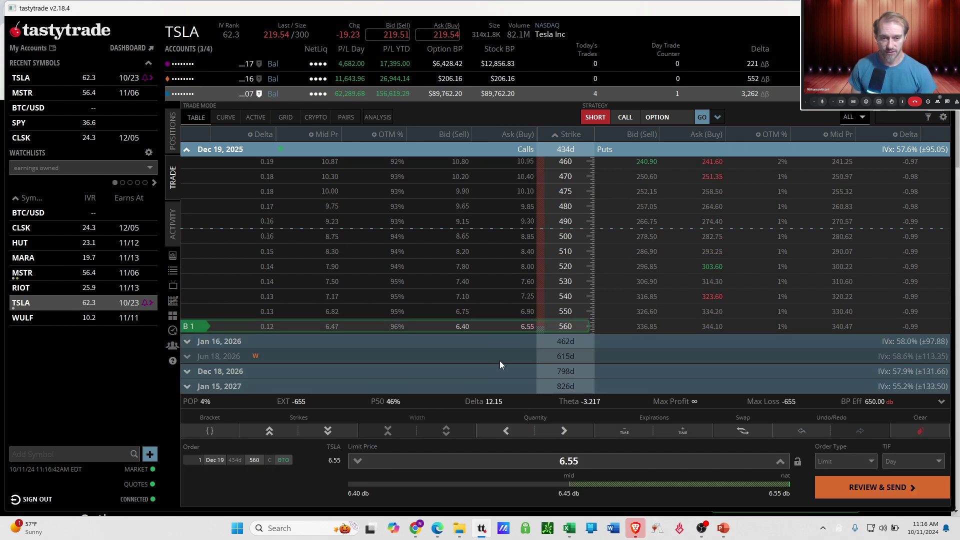
left_click(583, 483)
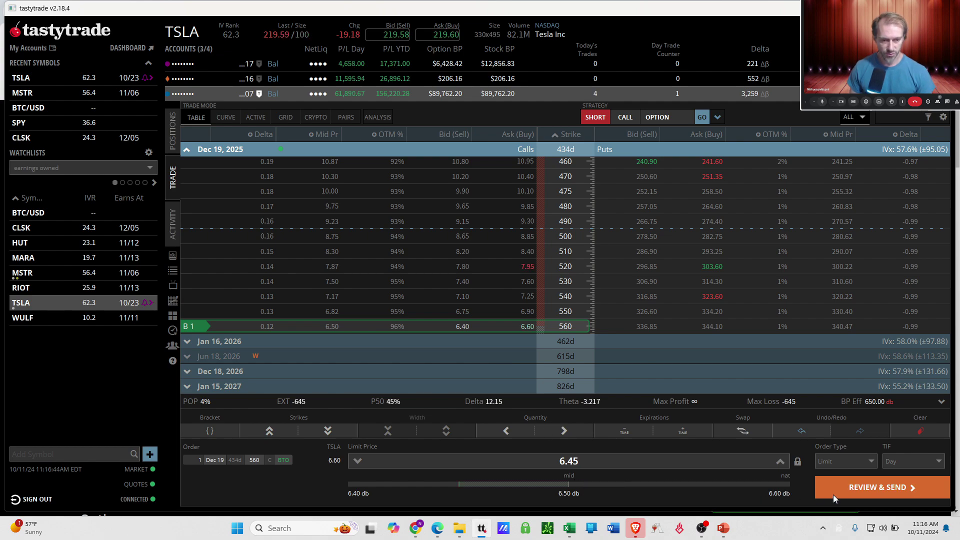
left_click(855, 495)
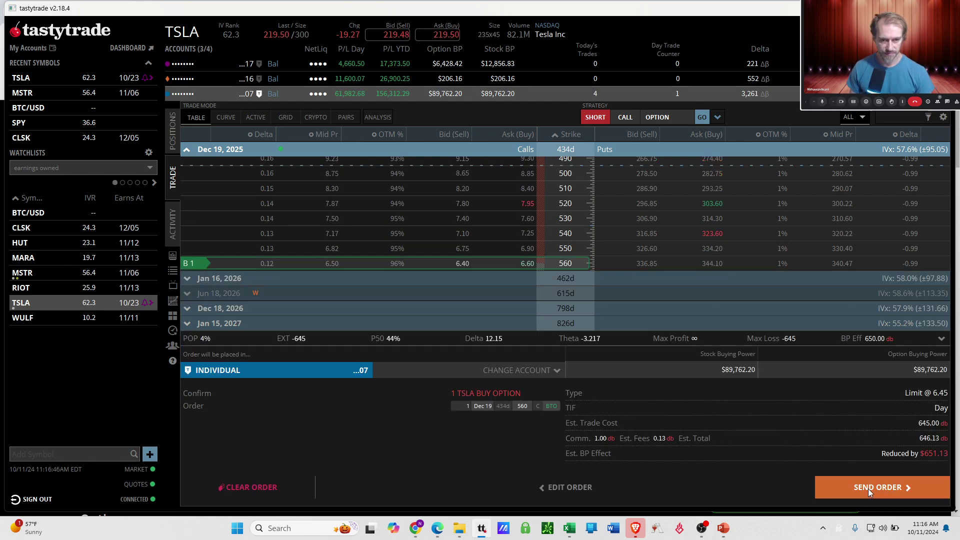
left_click(868, 488)
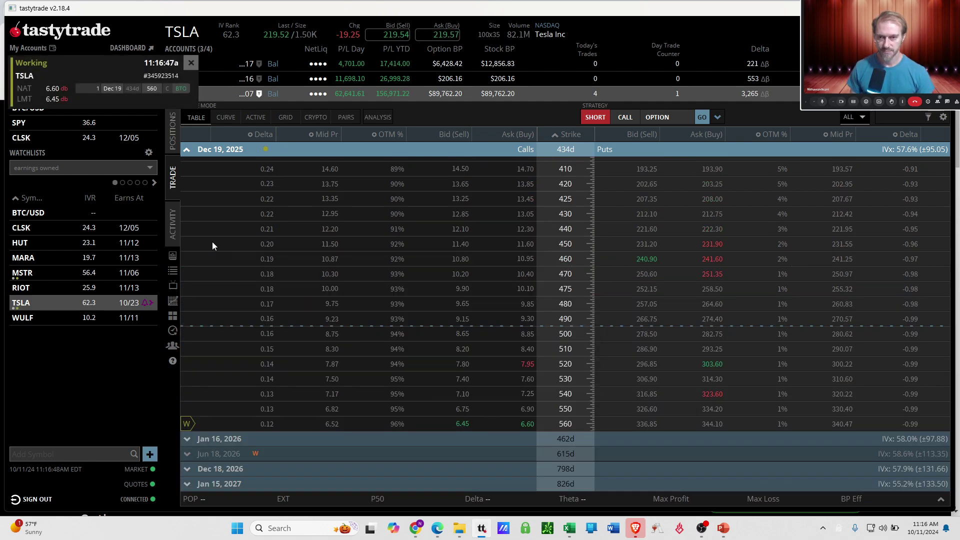
- Replace the working TSLA Dec 19 560 call order with a 6.50 limit price and send it
left_click(172, 149)
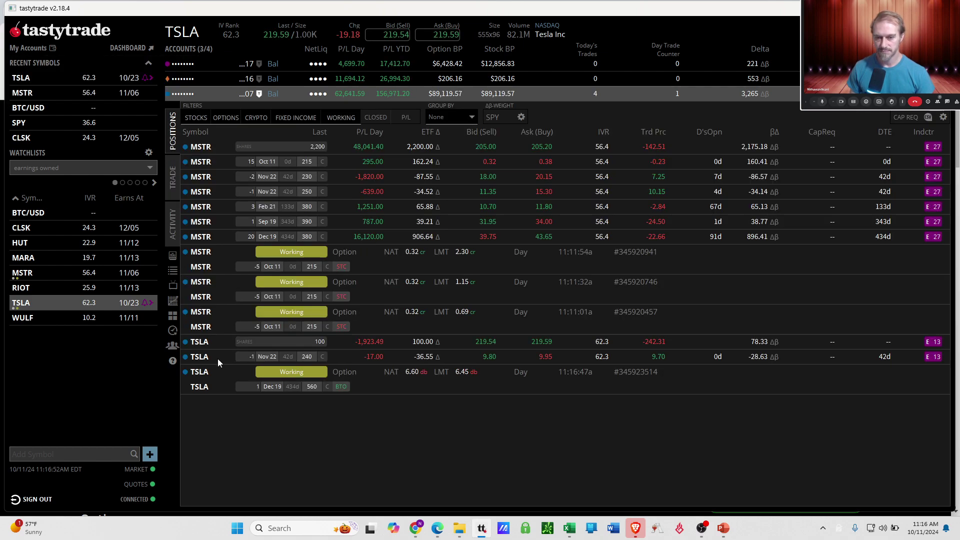
right_click(224, 372)
left_click(211, 395)
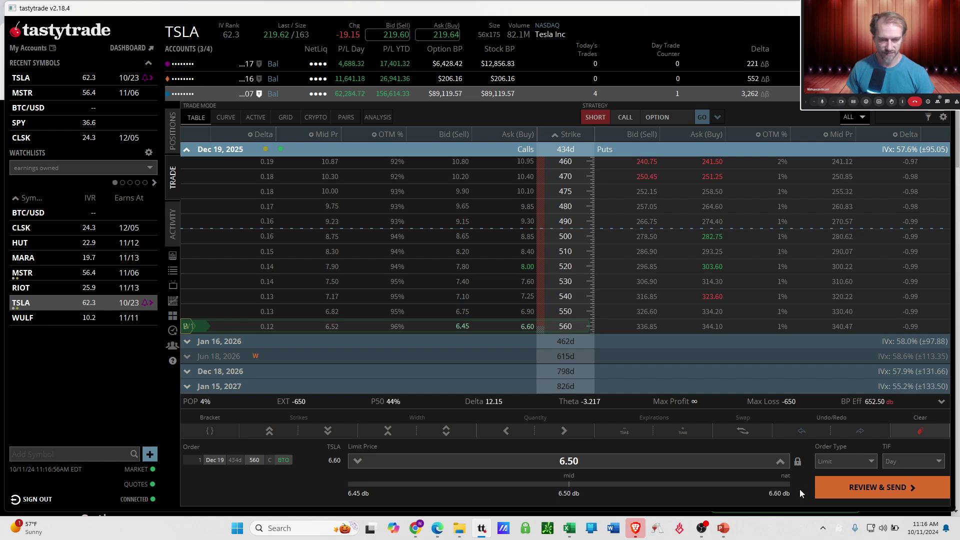
left_click(826, 484)
left_click(839, 487)
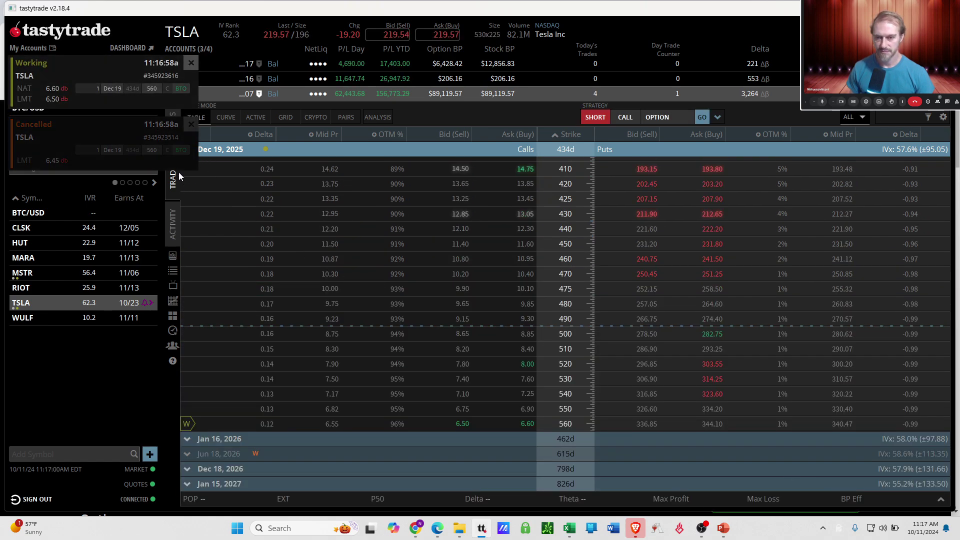
- Raise the working TSLA Dec 19 560 call order's limit price to 6.55 and send the replacement
left_click(173, 147)
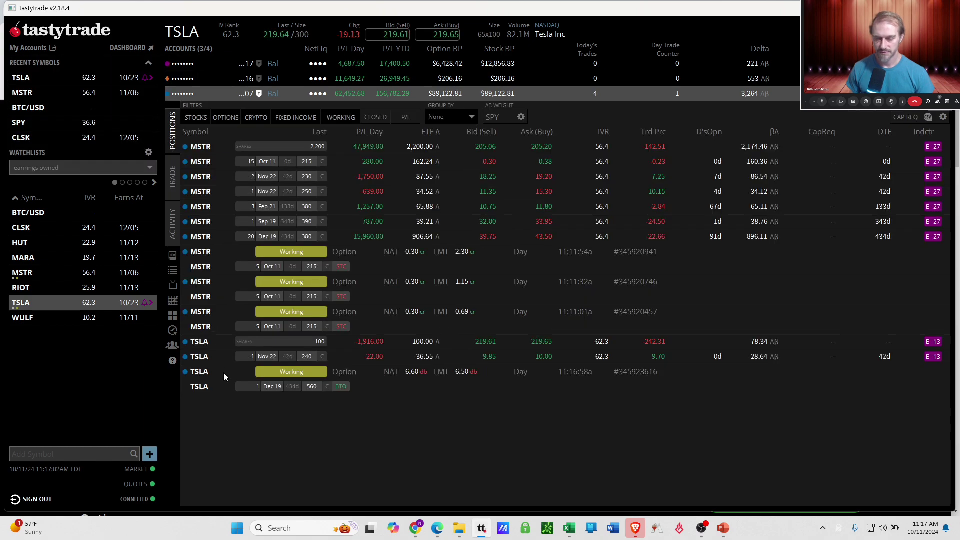
right_click(223, 373)
left_click(190, 395)
left_click(580, 485)
left_click(900, 483)
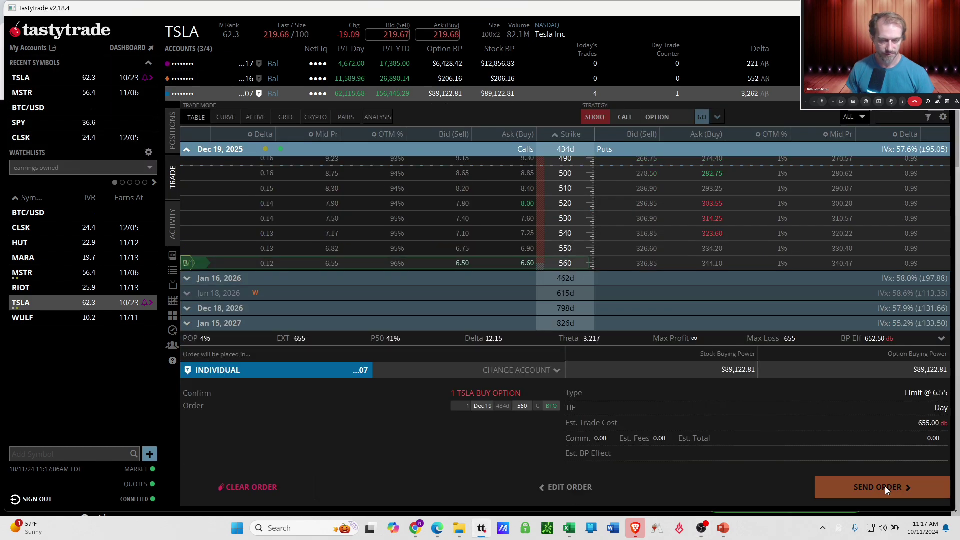
left_click(882, 487)
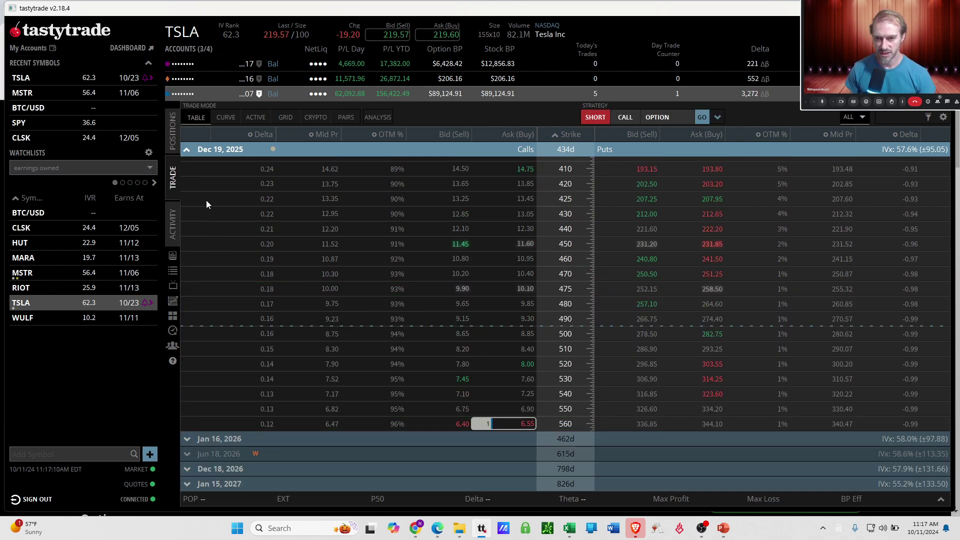
- Review the account's positions, selecting the MSTR Dec 19 380 calls and the Sep 19 390 call
left_click(174, 137)
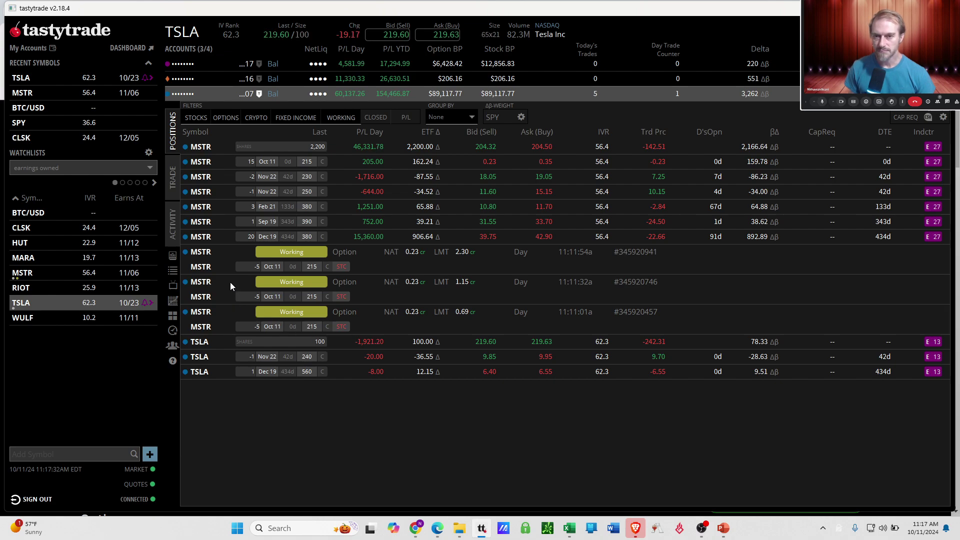
left_click(229, 235)
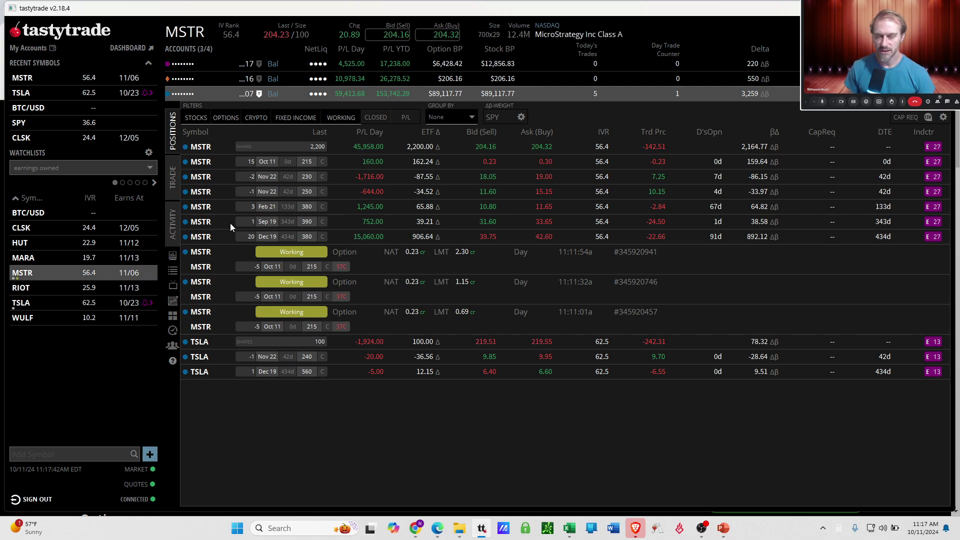
left_click(230, 223)
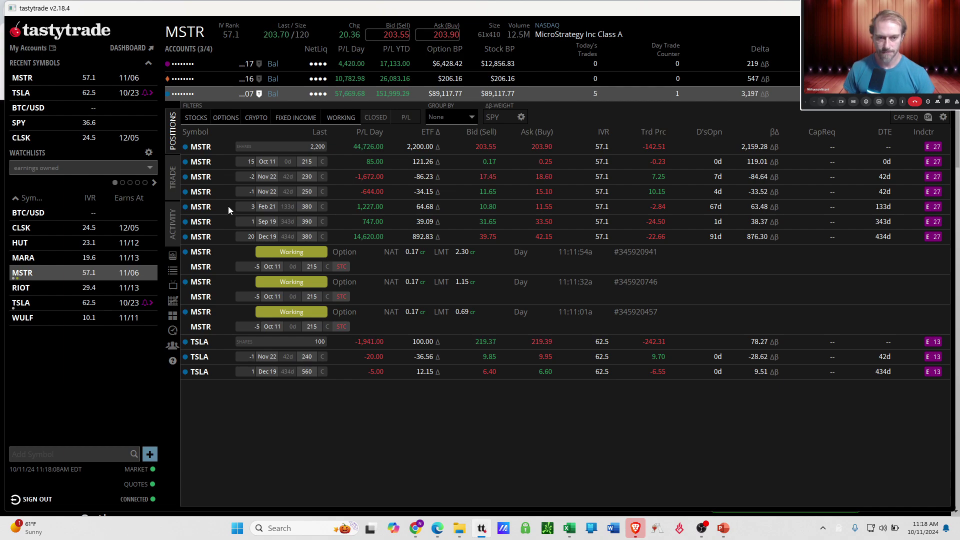
- Sell to close one of the MSTR Feb 21 380 calls at an 11.10 limit price, reviewing and sending the order
right_click(228, 209)
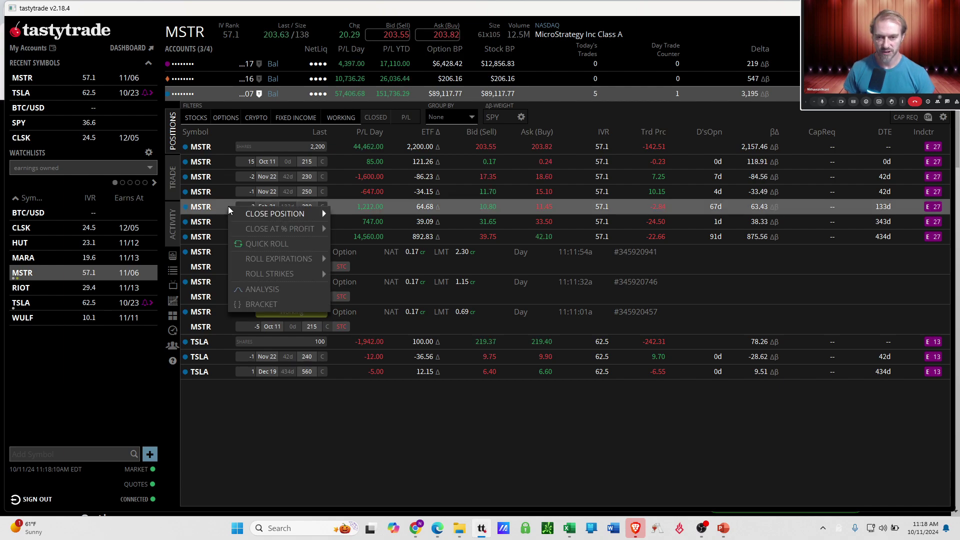
left_click(227, 206)
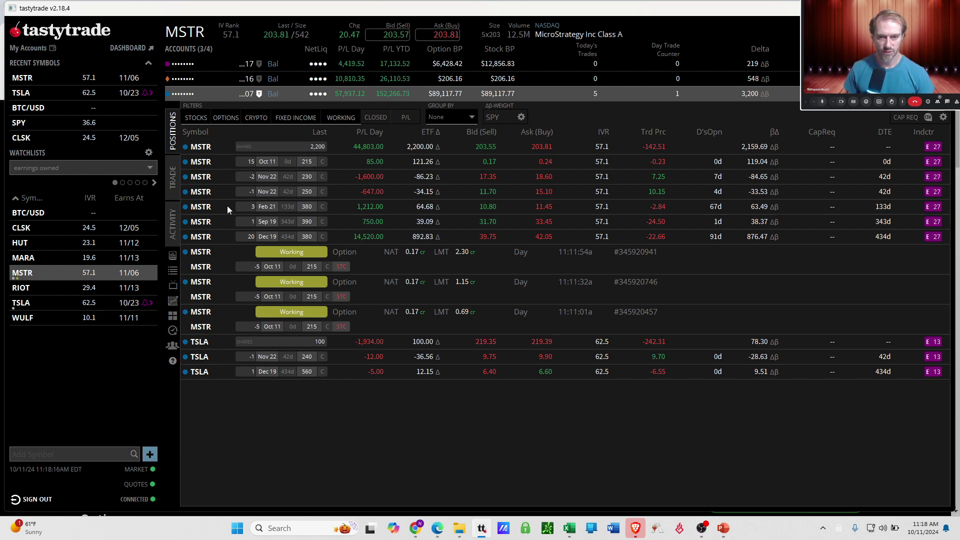
right_click(227, 209)
mouse_move(276, 214)
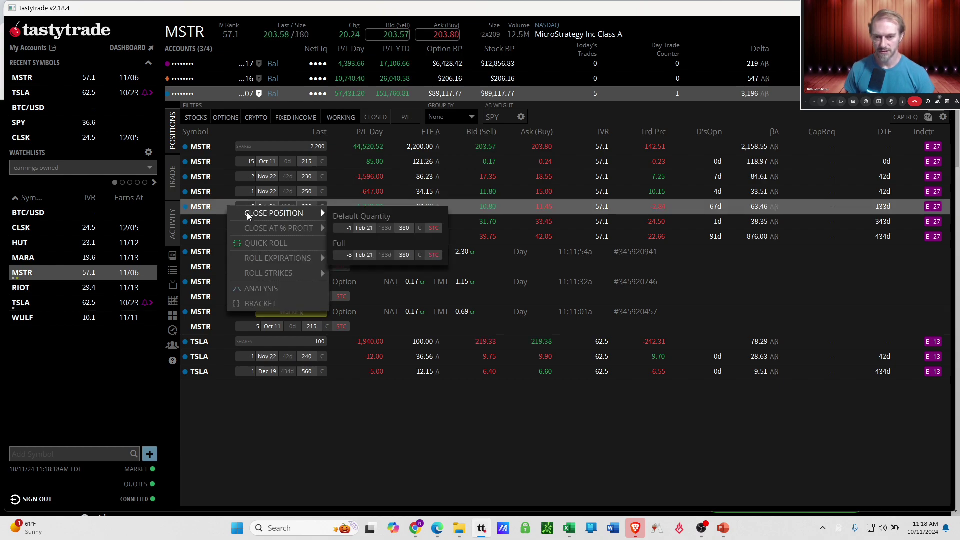
left_click(354, 228)
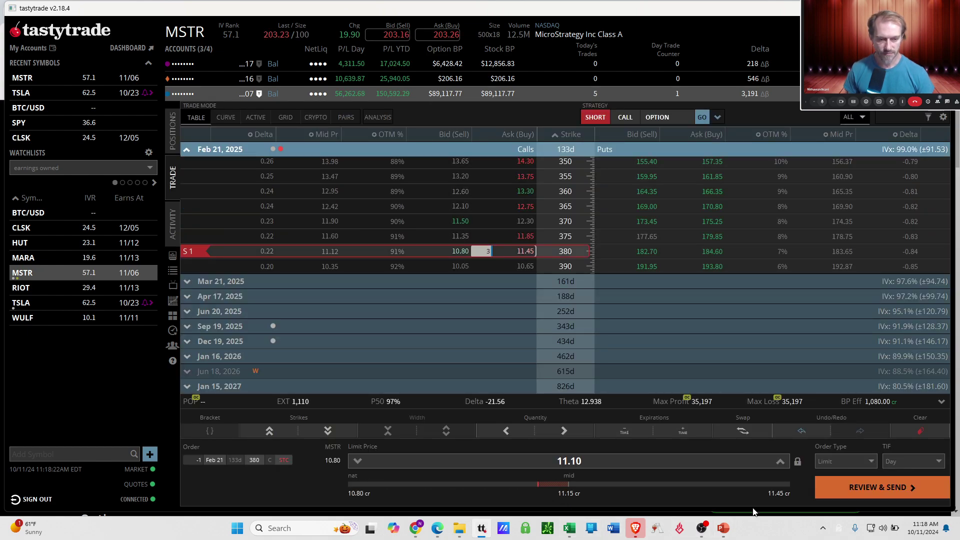
left_click(852, 487)
left_click(852, 487)
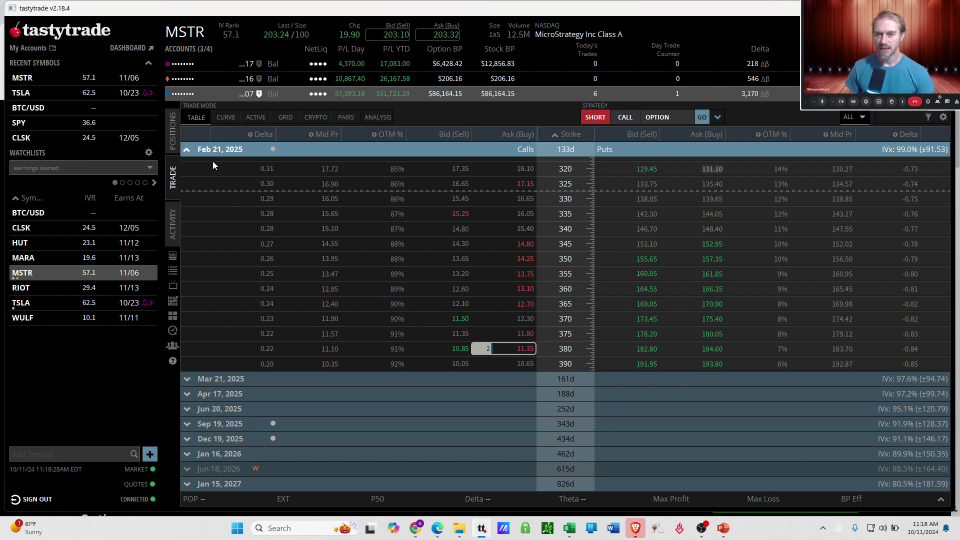
- Collapse the MSTR Feb 21, 2025 expiration and show the positions of all accounts together
left_click(186, 149)
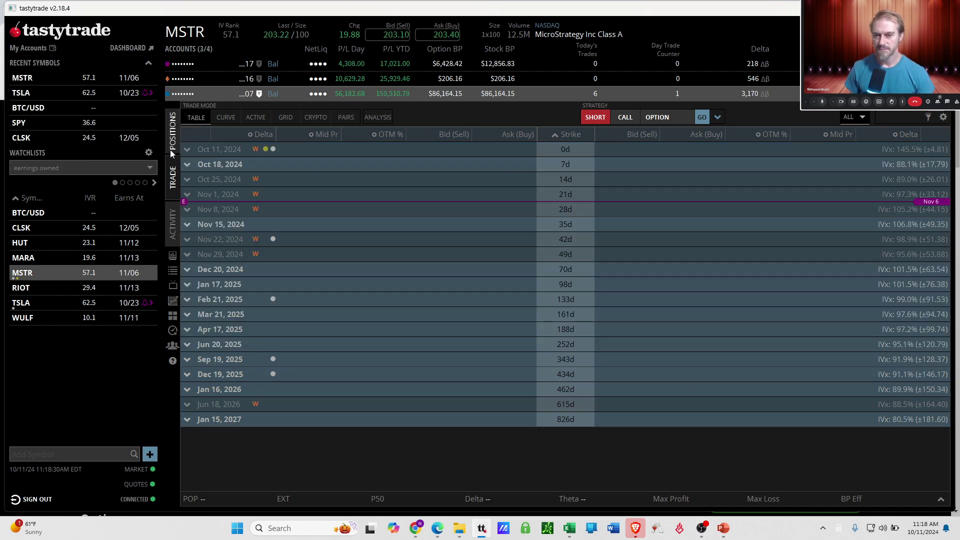
left_click(169, 149)
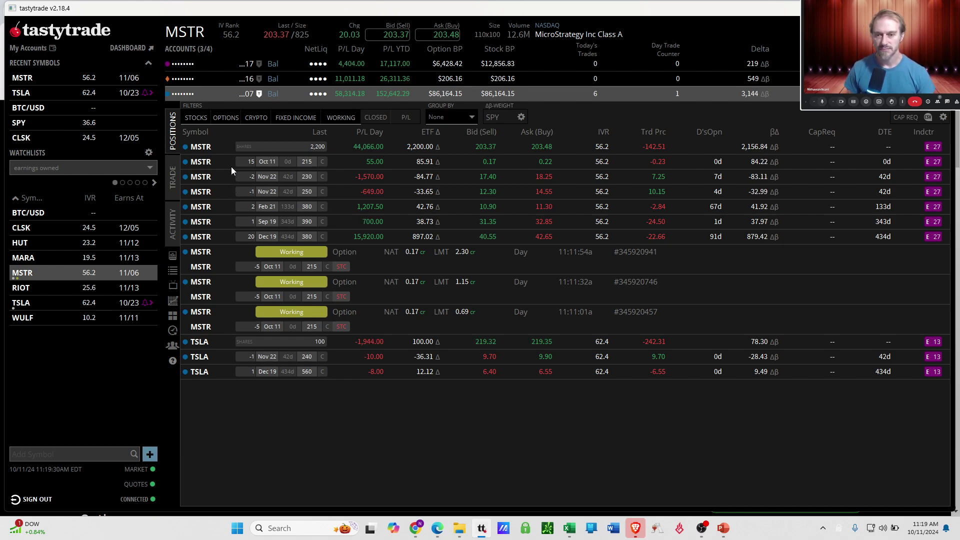
left_click(211, 99)
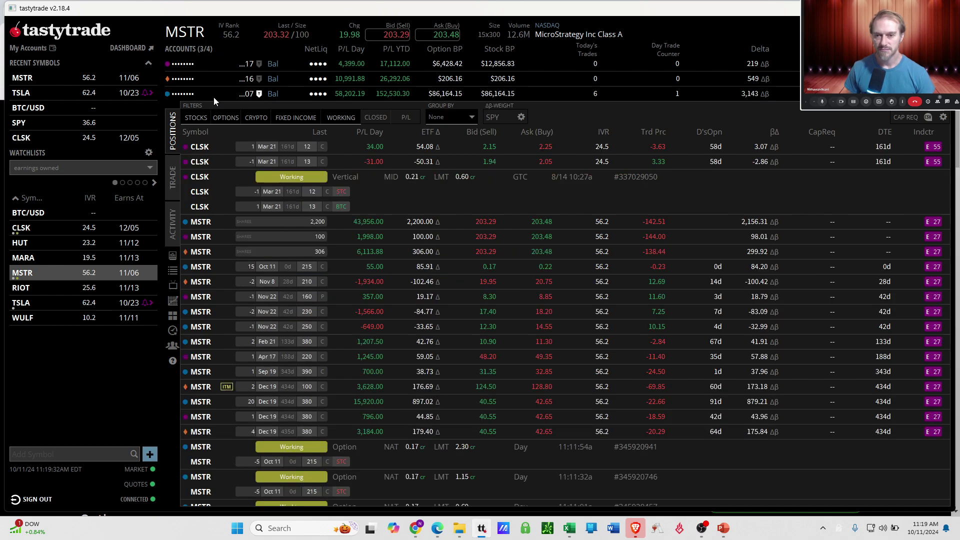
left_click(214, 97)
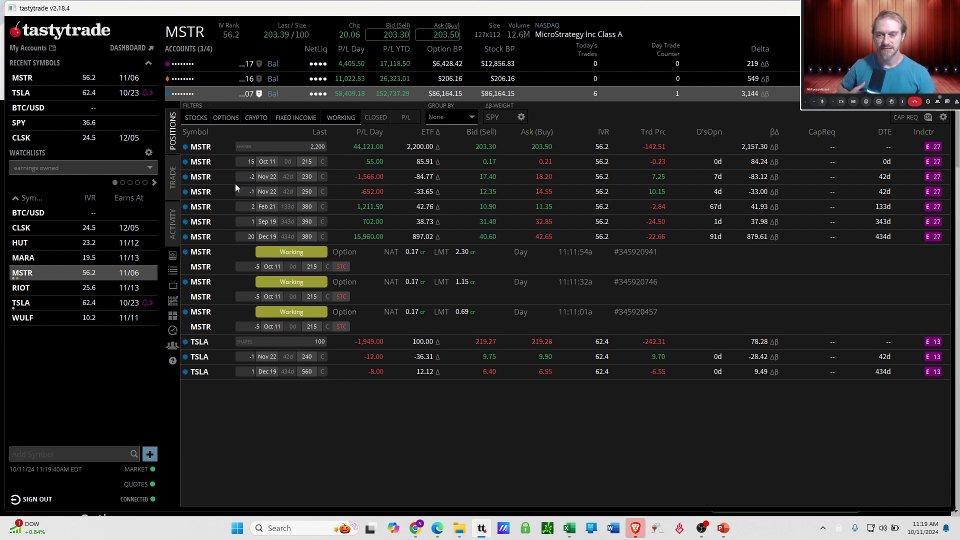
left_click(173, 178)
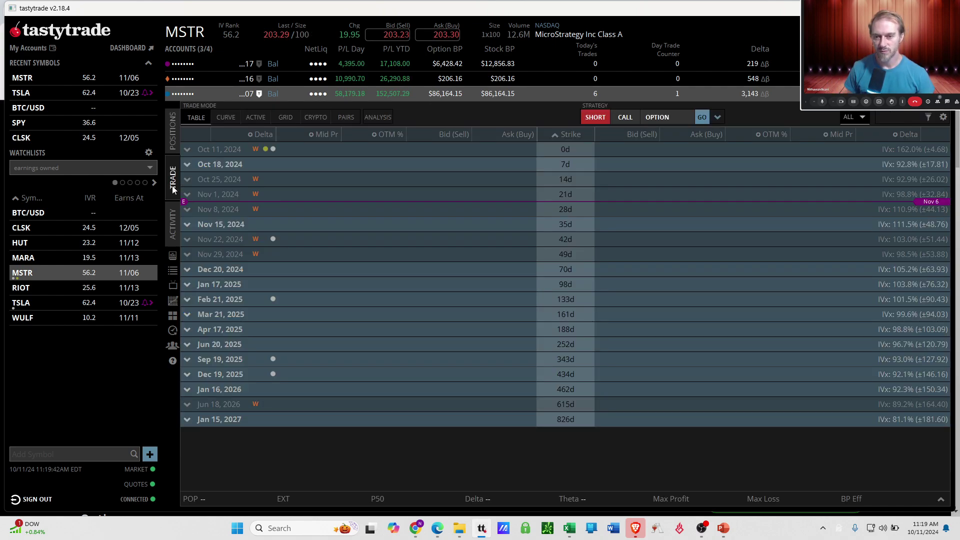
left_click(211, 161)
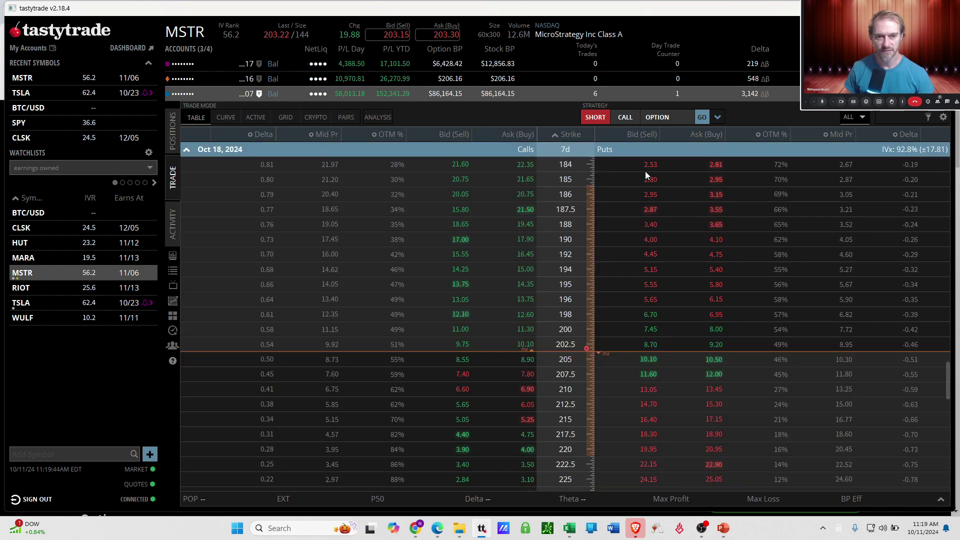
left_click(701, 118)
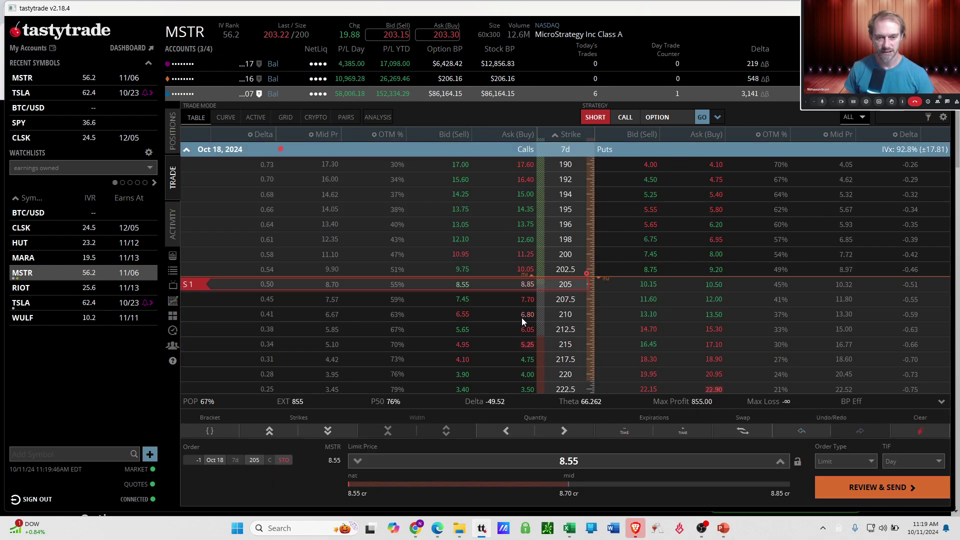
left_click_drag(508, 286, 505, 296)
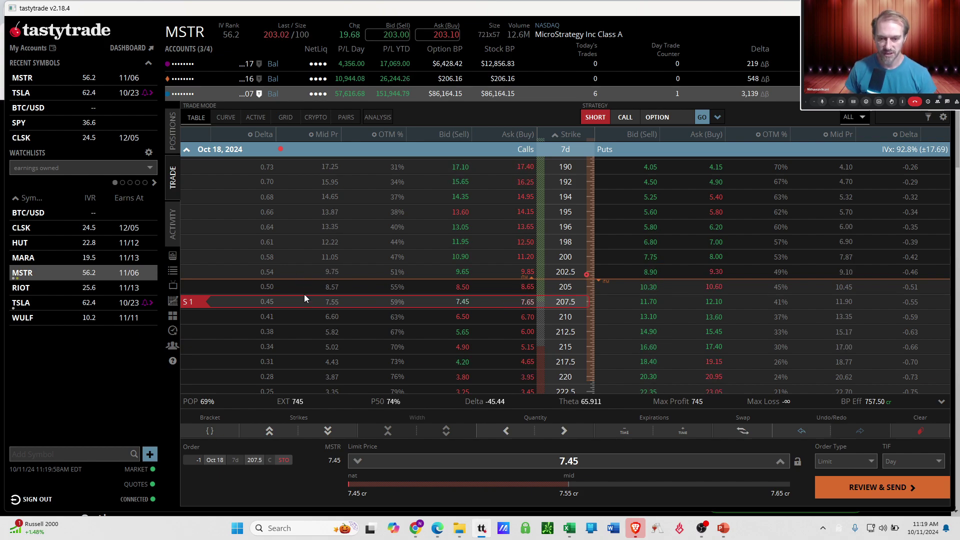
scroll(605, 456, "down", 2)
left_click(862, 488)
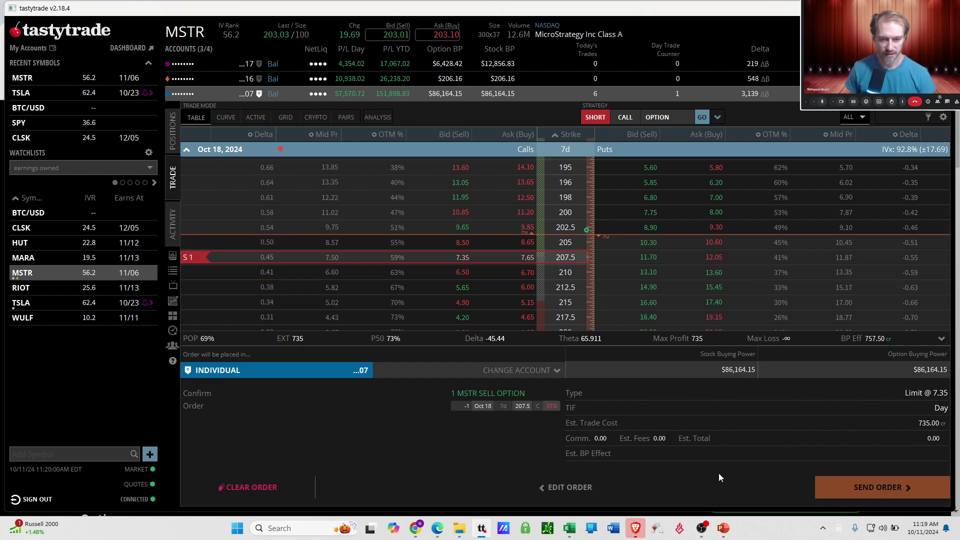
left_click(249, 487)
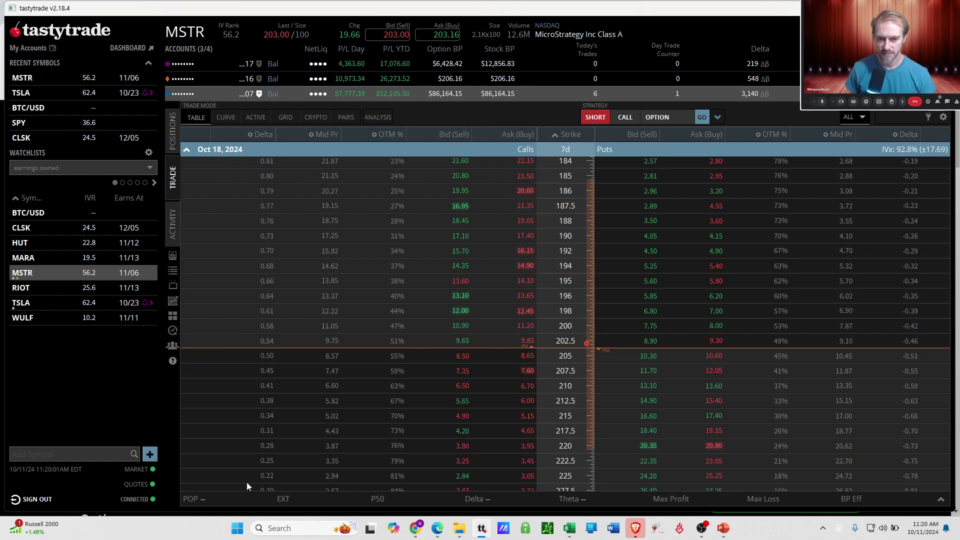
left_click(188, 153)
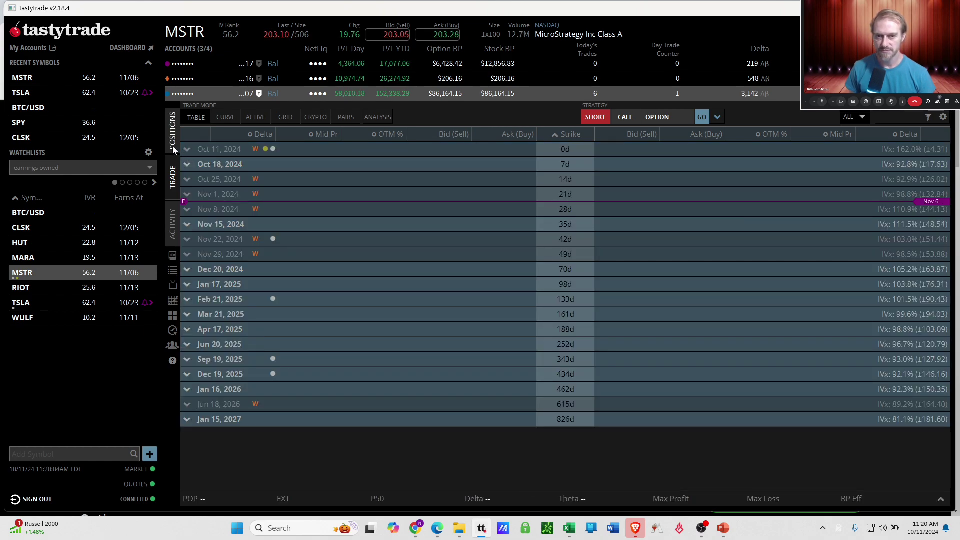
- Review the individual account's positions and switch the position list to the traditional IRA only
left_click(174, 149)
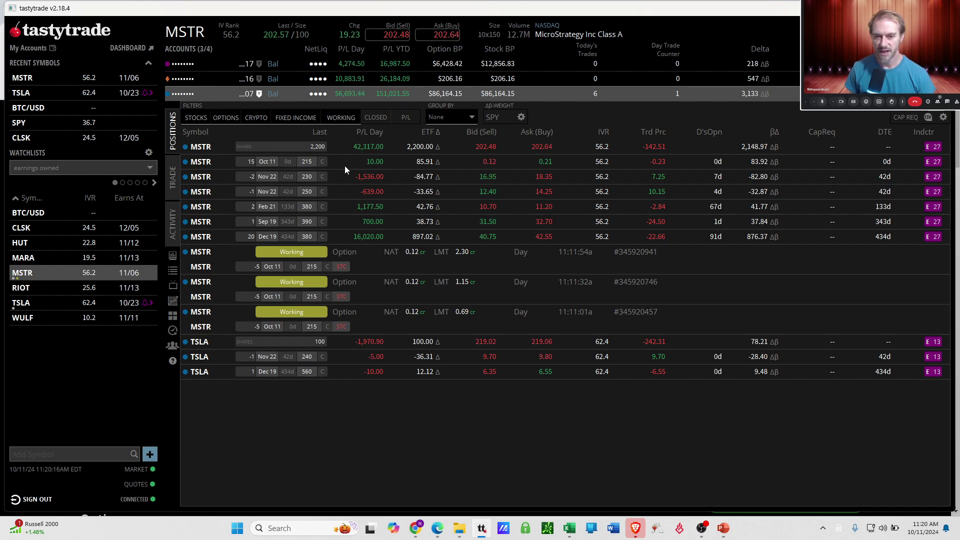
left_click(207, 79, "ctrl")
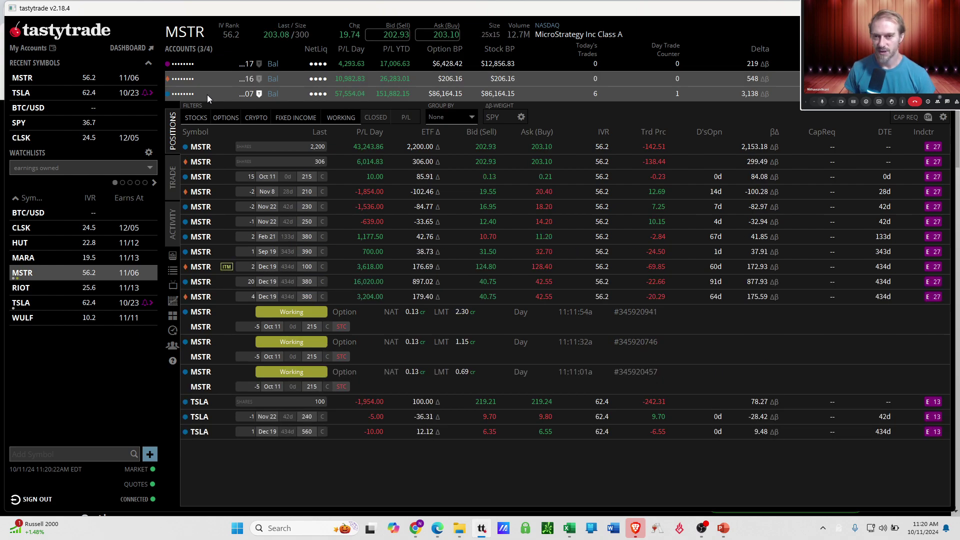
left_click(207, 95, "ctrl")
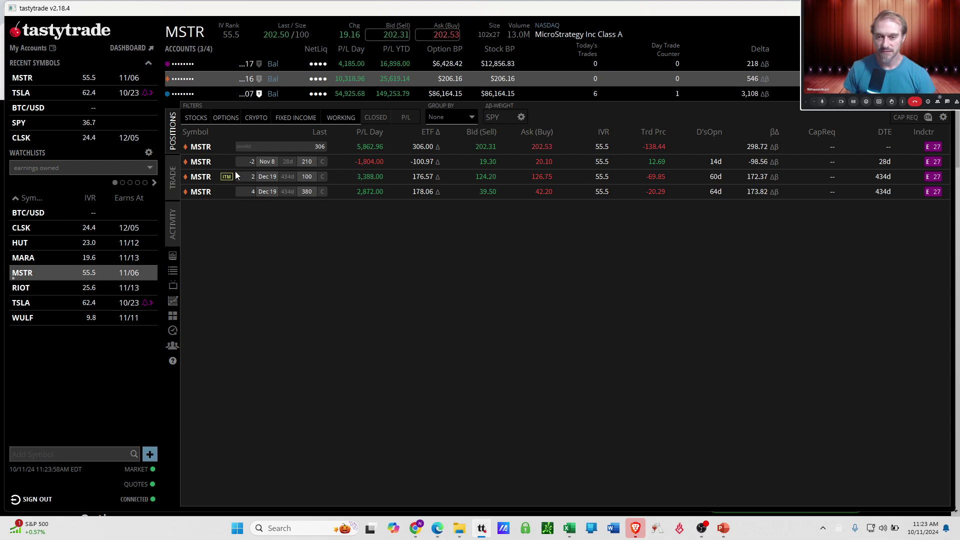
- Sell to open one MSTR Nov 22, 2024 250 call at a 12.50 limit price, reviewing and sending the order
left_click(177, 177)
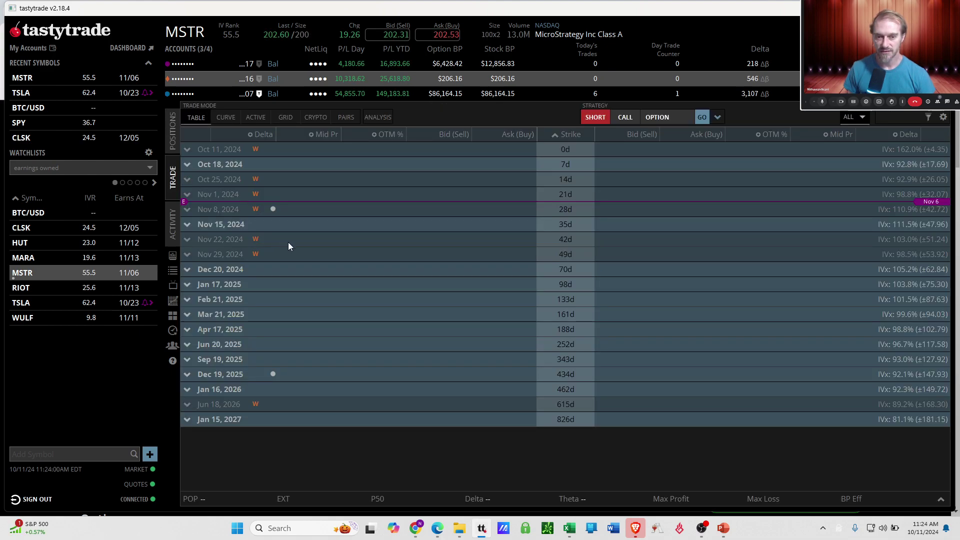
left_click(396, 239)
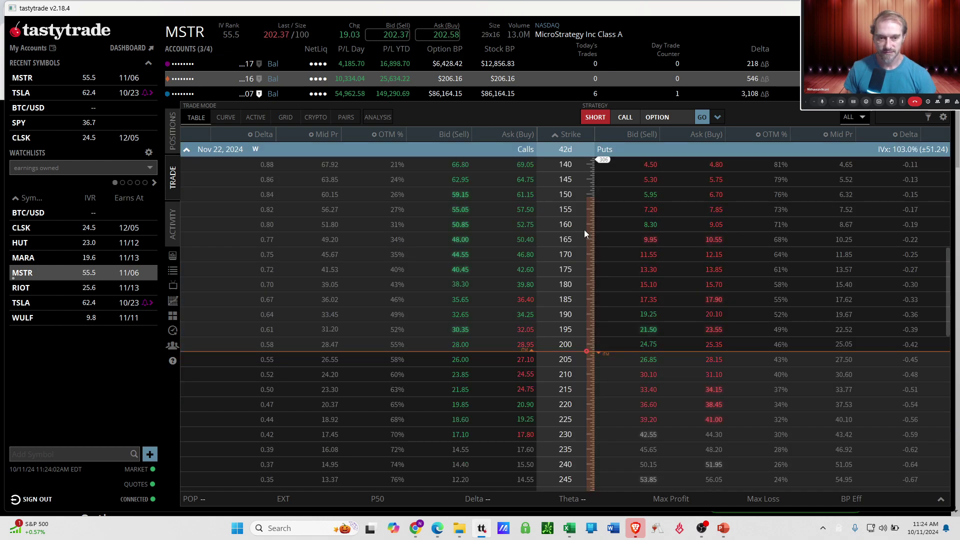
left_click(460, 359)
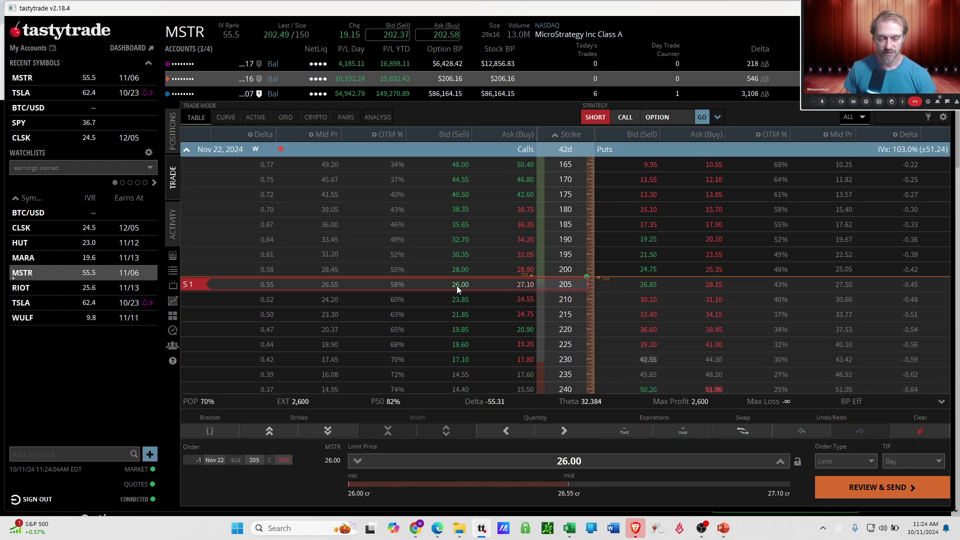
left_click_drag(463, 285, 473, 330)
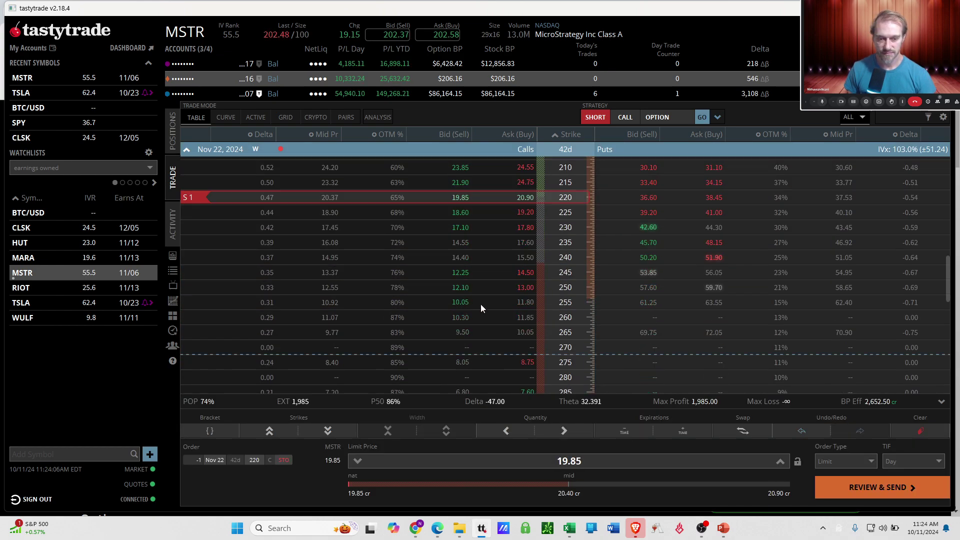
left_click_drag(477, 198, 473, 292)
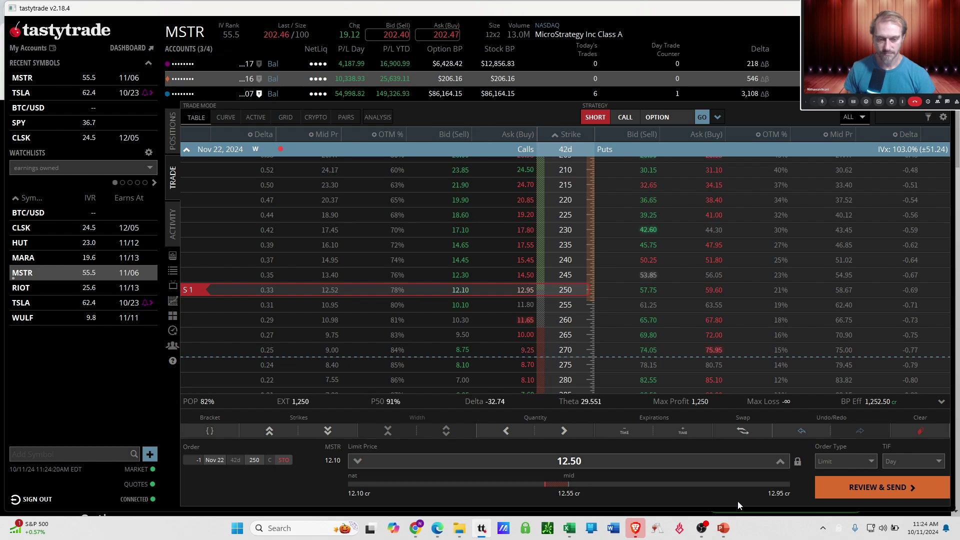
left_click(851, 491)
left_click(851, 491)
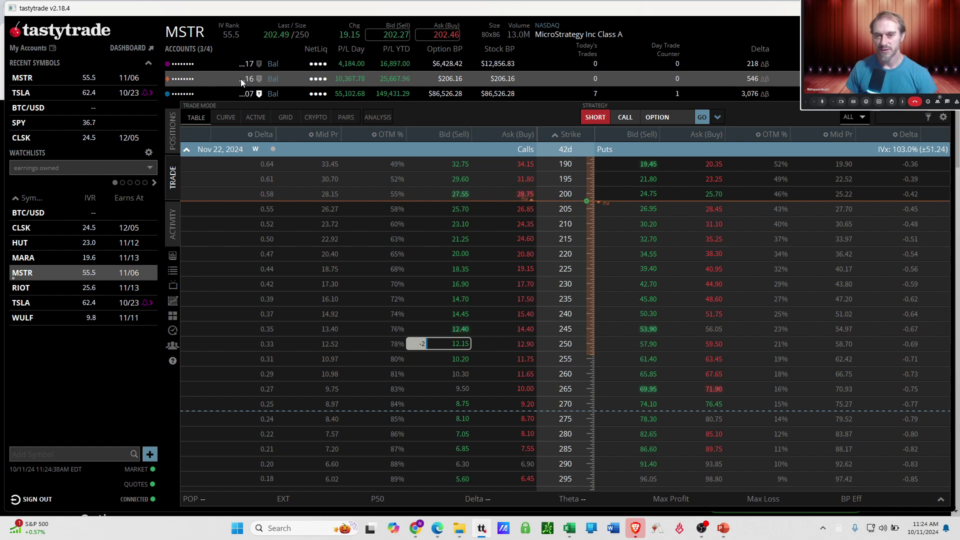
- Check the positions of the traditional IRA and the individual account, and filter the individual account's filled orders to MSTR
left_click(175, 149)
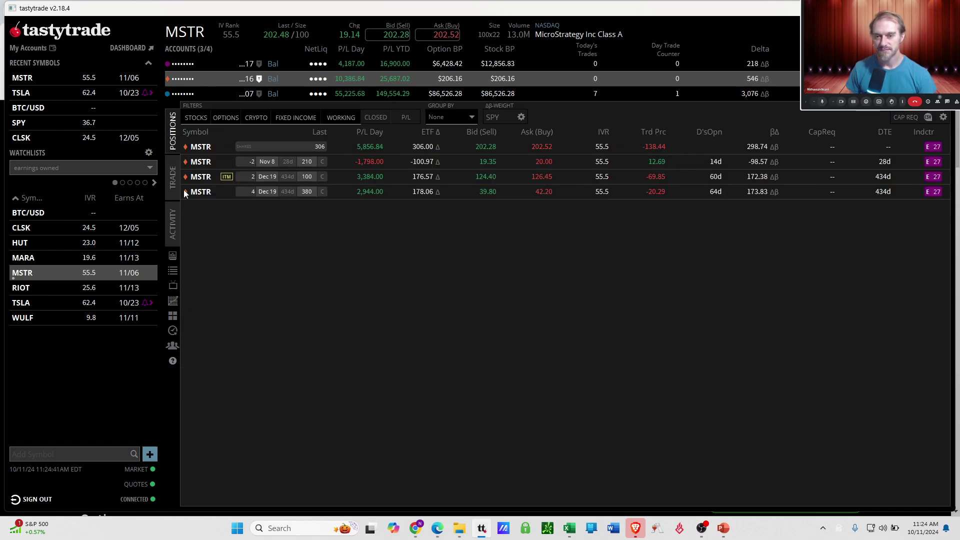
left_click(202, 87)
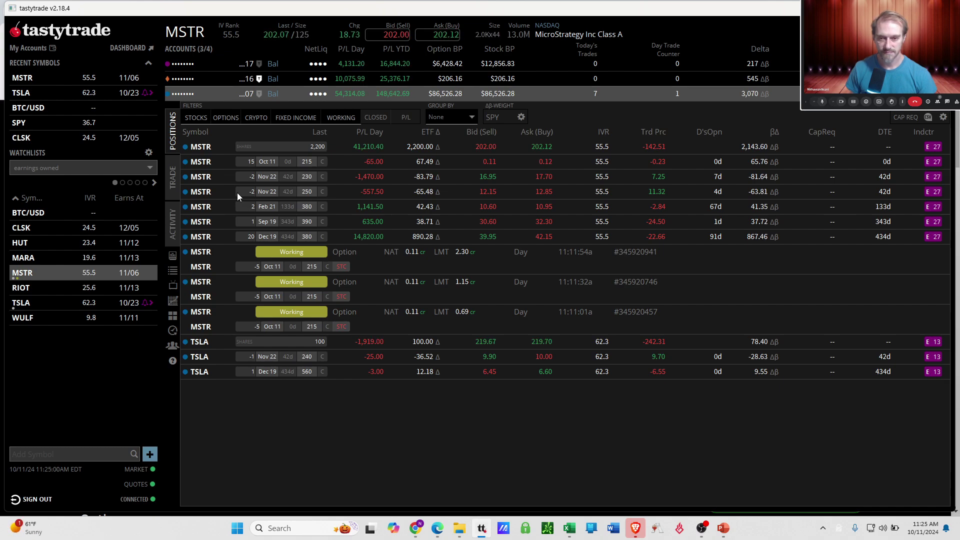
left_click(173, 228)
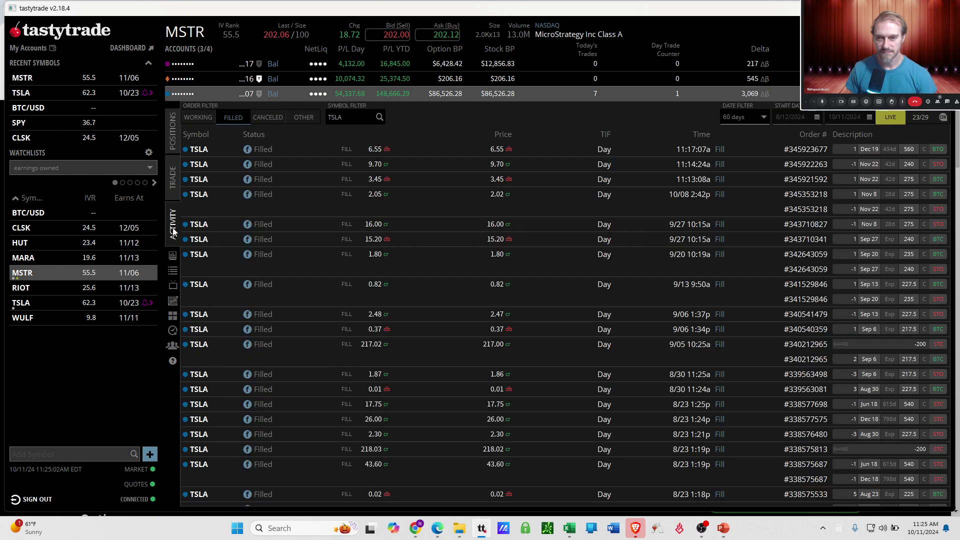
left_click(360, 120)
type("MSTR")
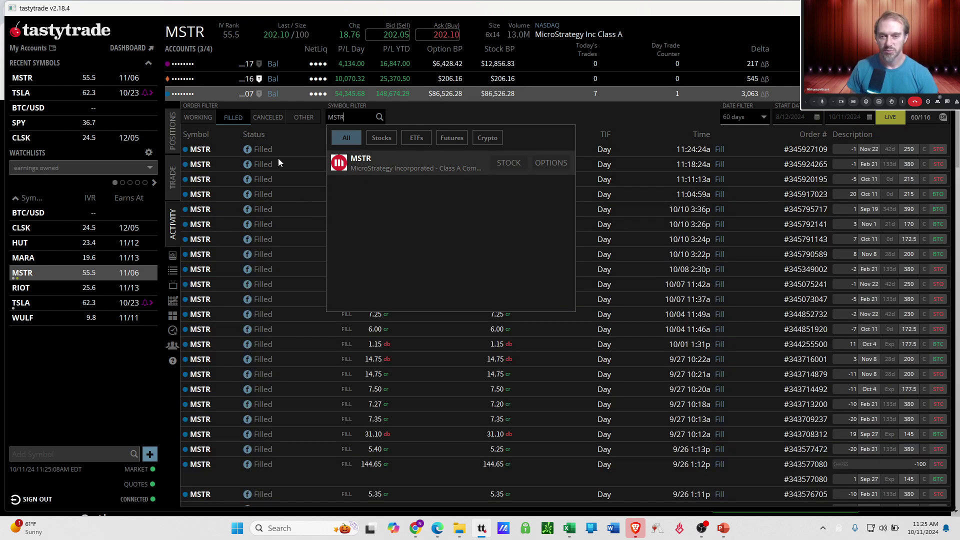
left_click(295, 136)
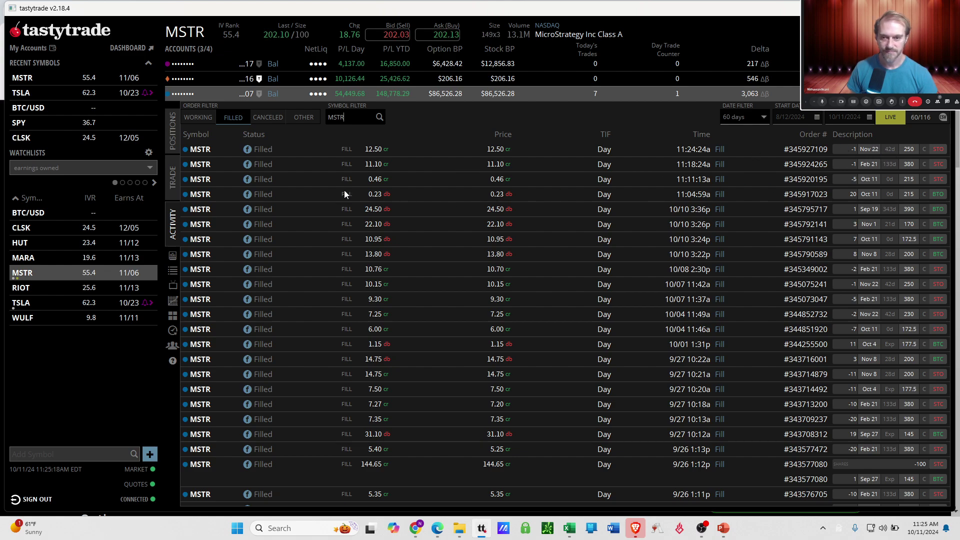
- Select the traditional IRA and set up a sell-to-open order for one MSTR Nov 22, 2024 250 call
left_click(178, 141)
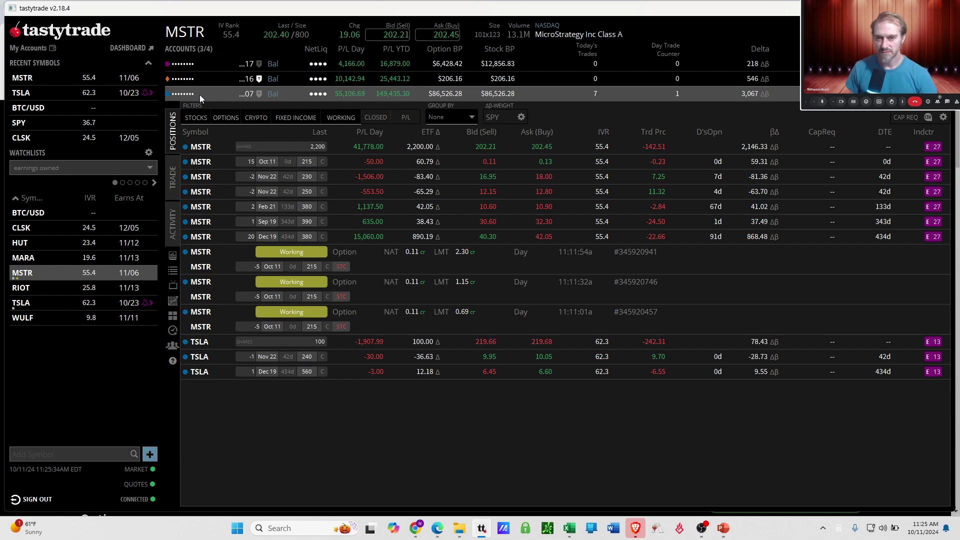
left_click(207, 78)
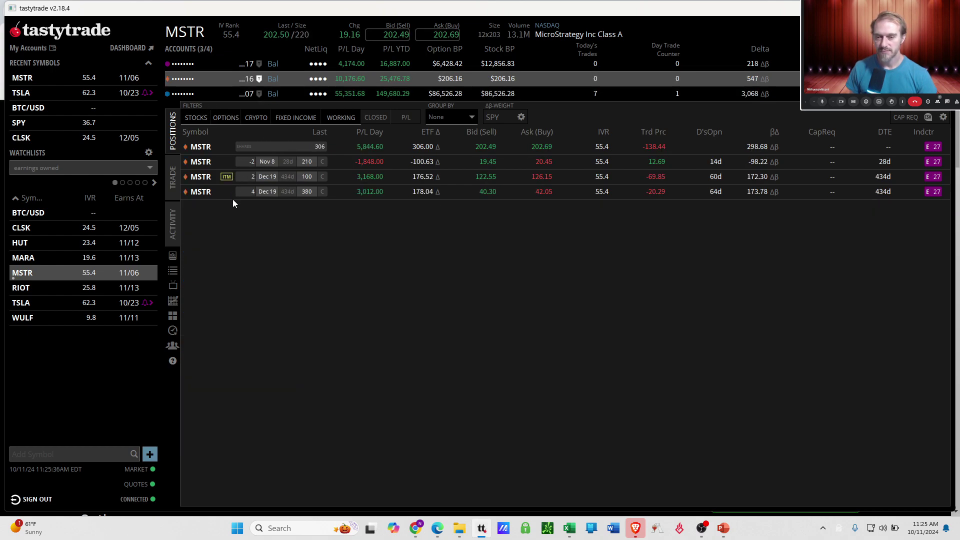
left_click(174, 190)
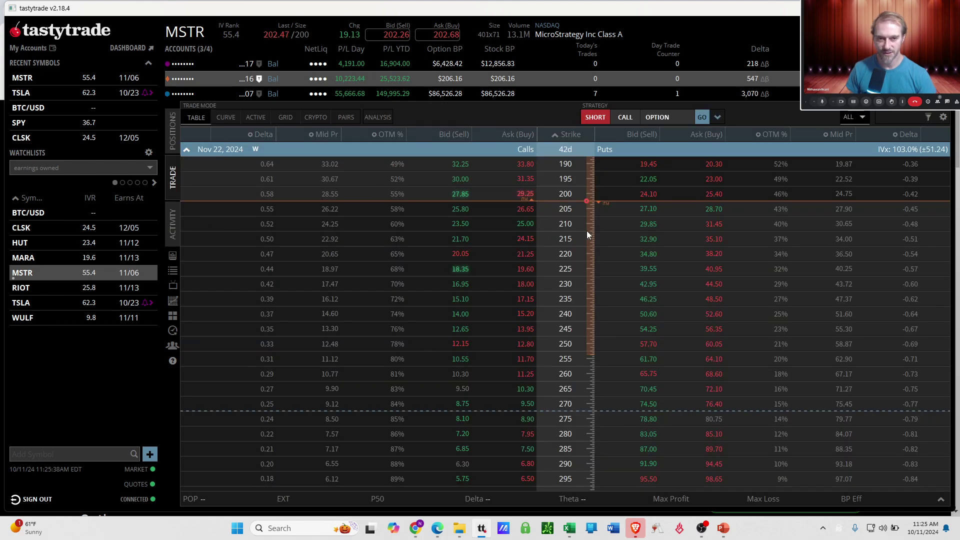
left_click(460, 223)
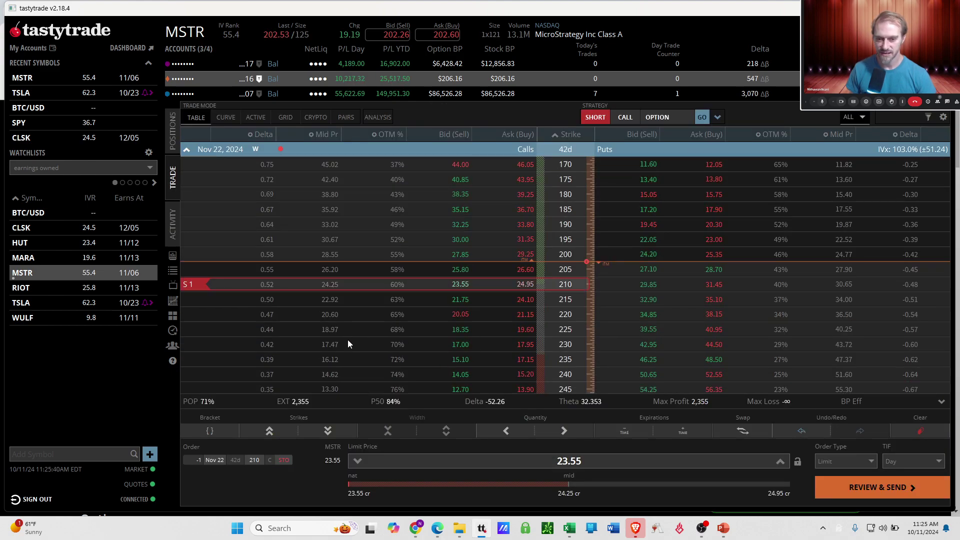
left_click(343, 431)
left_click(343, 431)
left_click(343, 431)
left_click(343, 431)
left_click(343, 431)
left_click(343, 431)
left_click(343, 431)
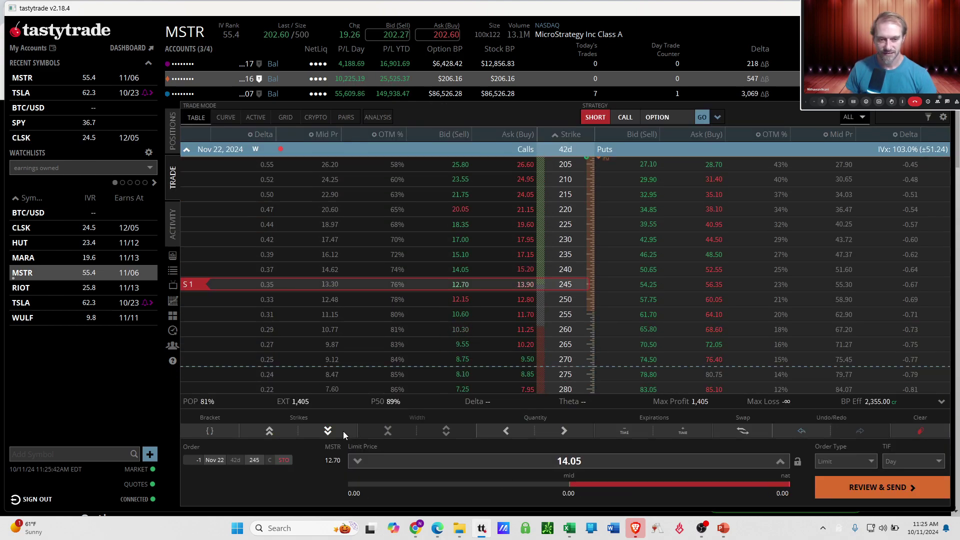
left_click(343, 431)
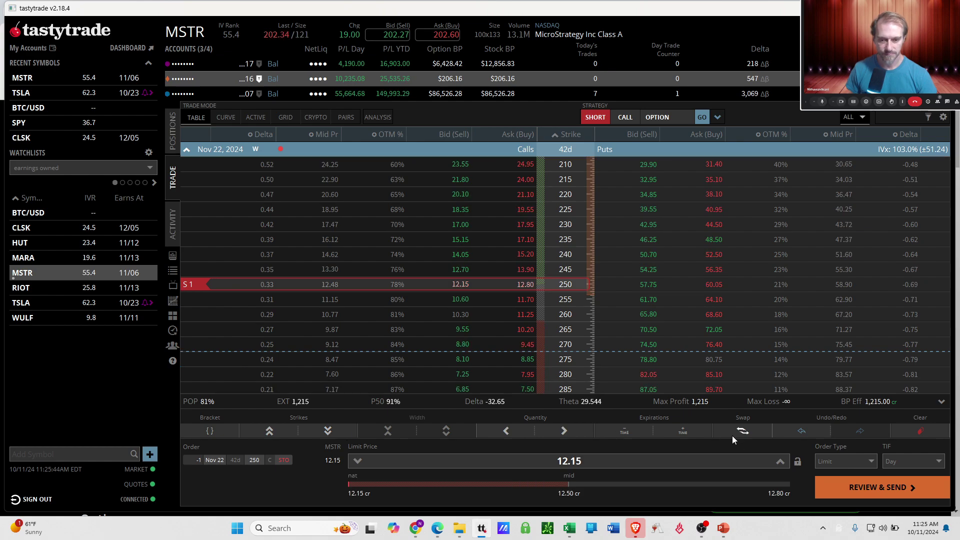
- Set the short 250 call order's limit price to 12.45, review and send it, and return to the account's positions
left_click(539, 484)
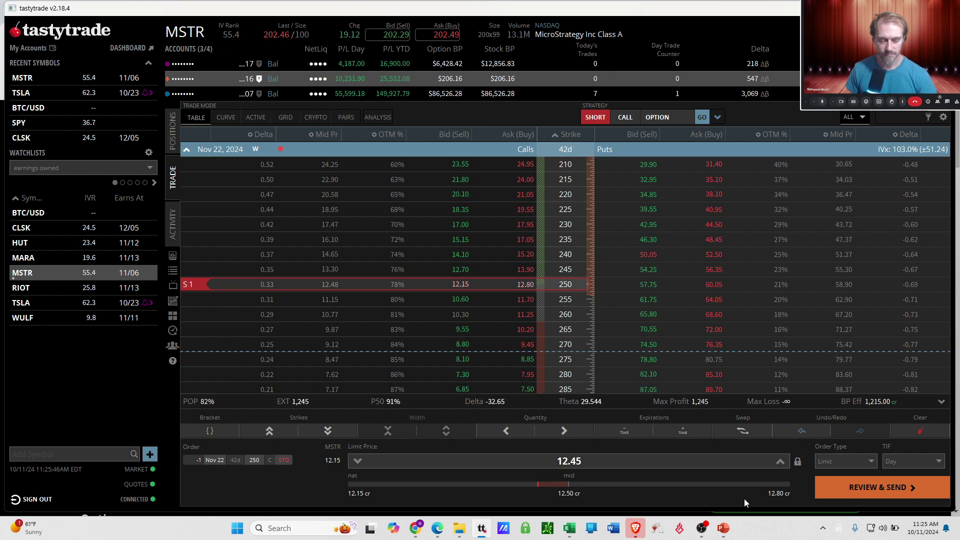
left_click(852, 488)
left_click(853, 489)
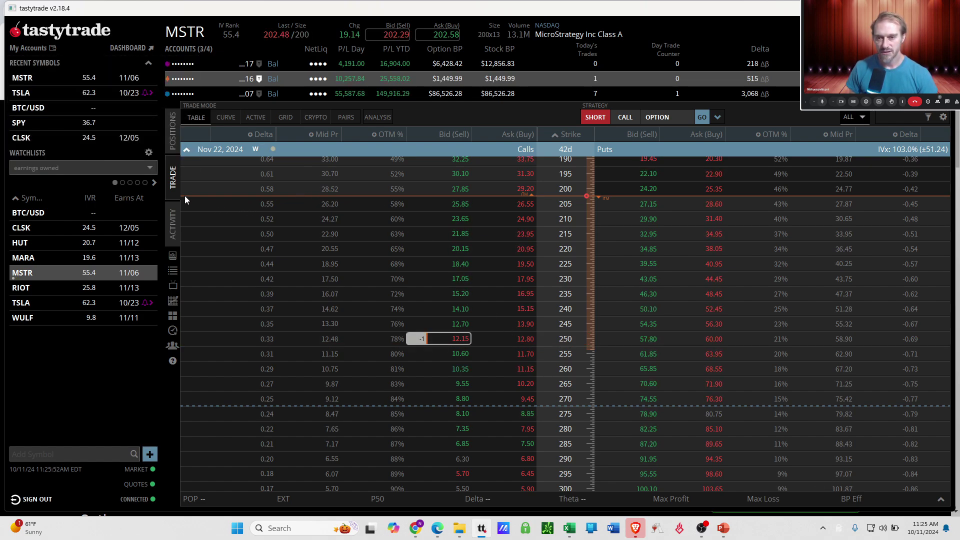
left_click(186, 150)
left_click(175, 146)
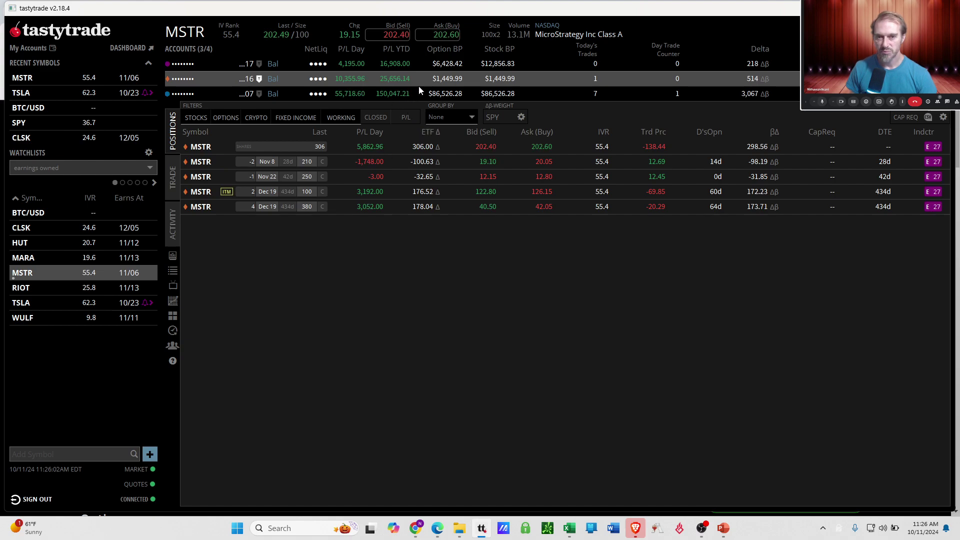
- Buy 7 MSTR shares in the traditional IRA at the ask with a day limit order, send it, and return to the account's positions
left_click(445, 34)
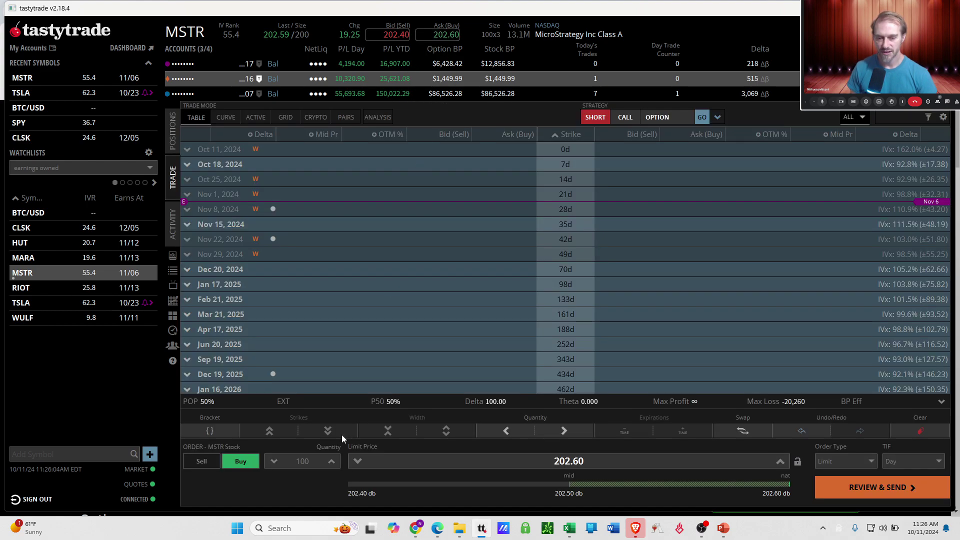
left_click(305, 460)
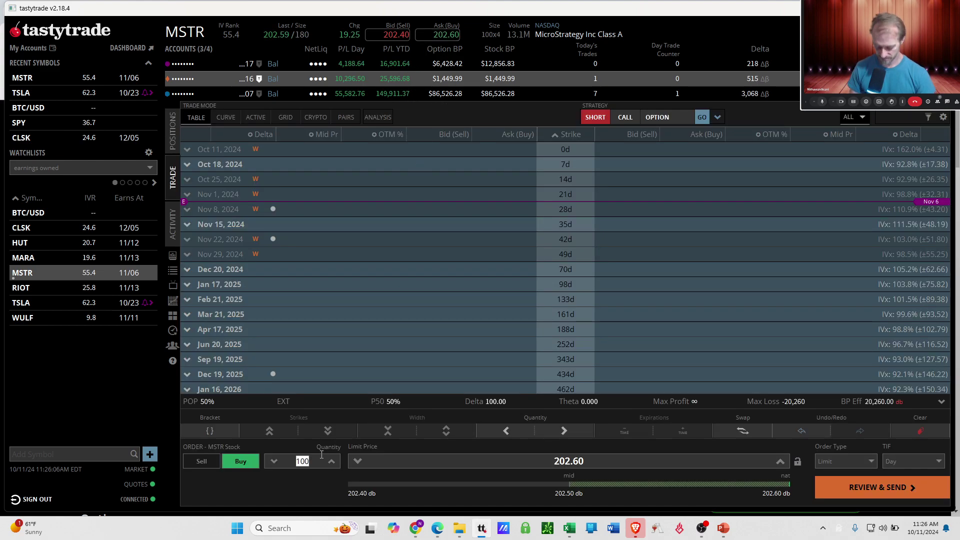
type("7")
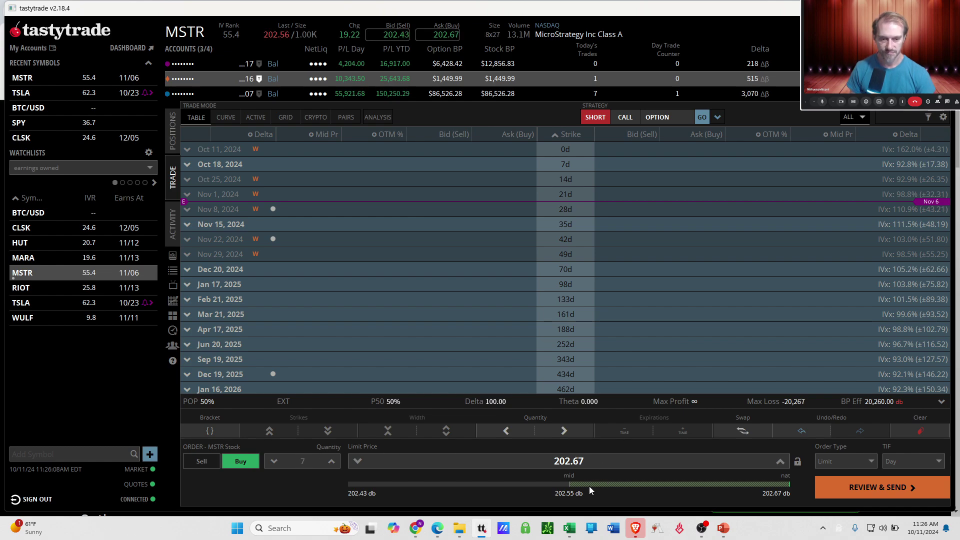
left_click(855, 490)
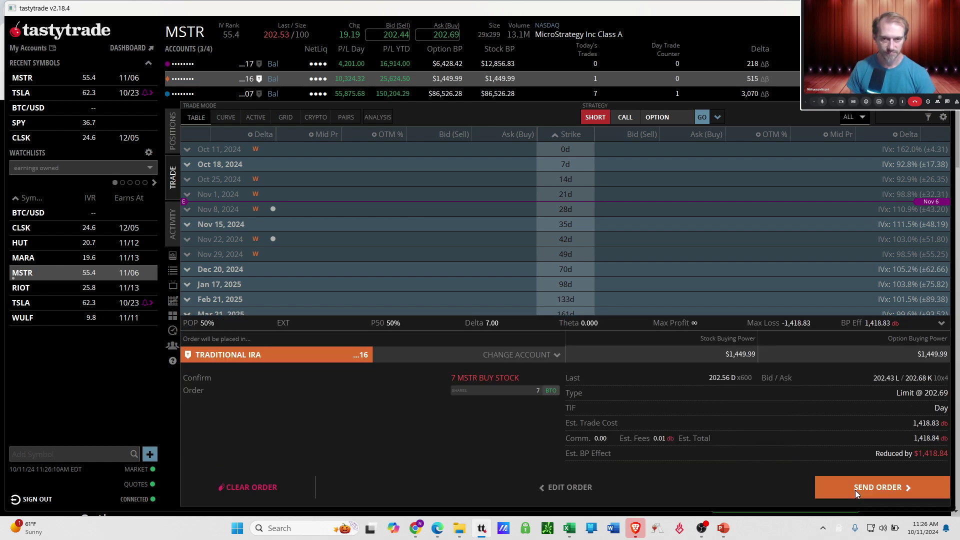
left_click(855, 490)
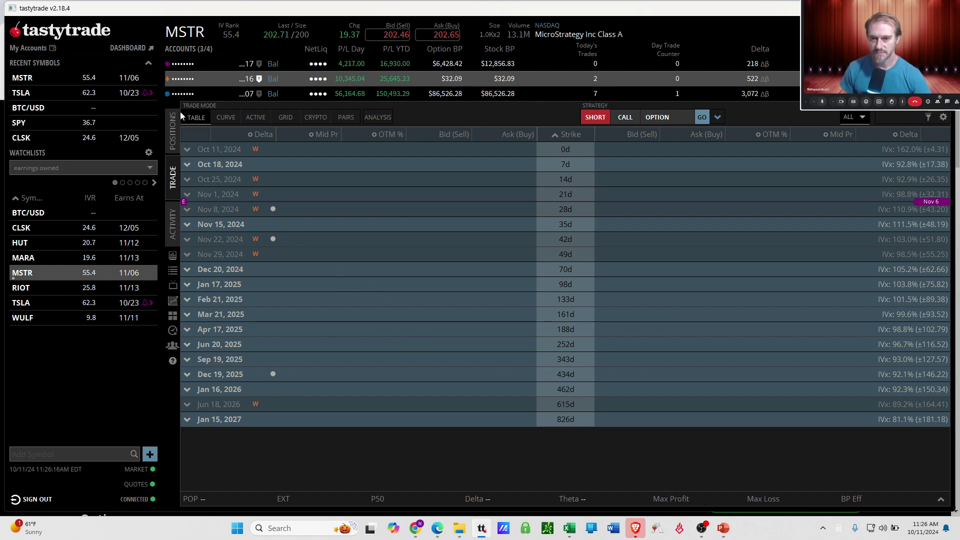
left_click(173, 144)
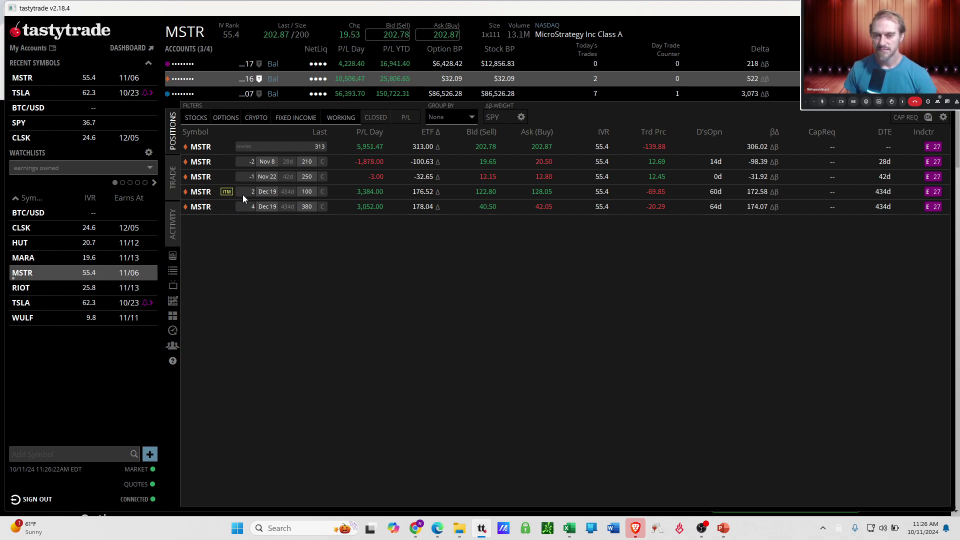
- Review the traditional IRA's short MSTR Nov 8 210 calls and Nov 22 250 call
left_click(256, 161)
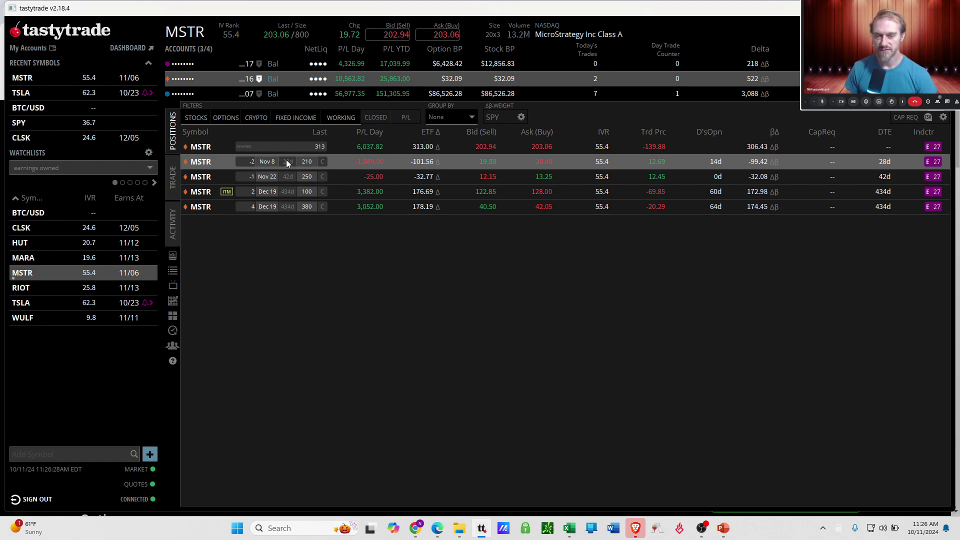
left_click(262, 164)
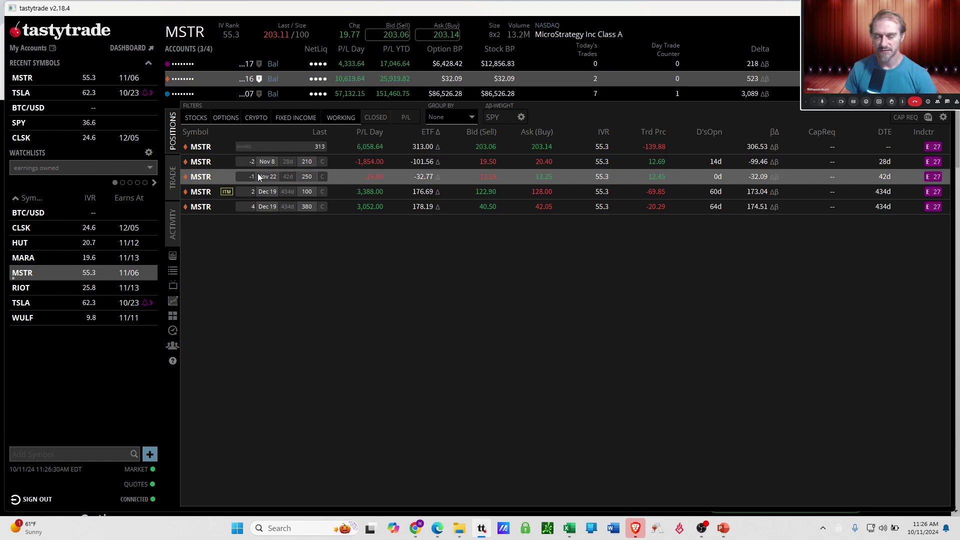
left_click(260, 164)
left_click(261, 167)
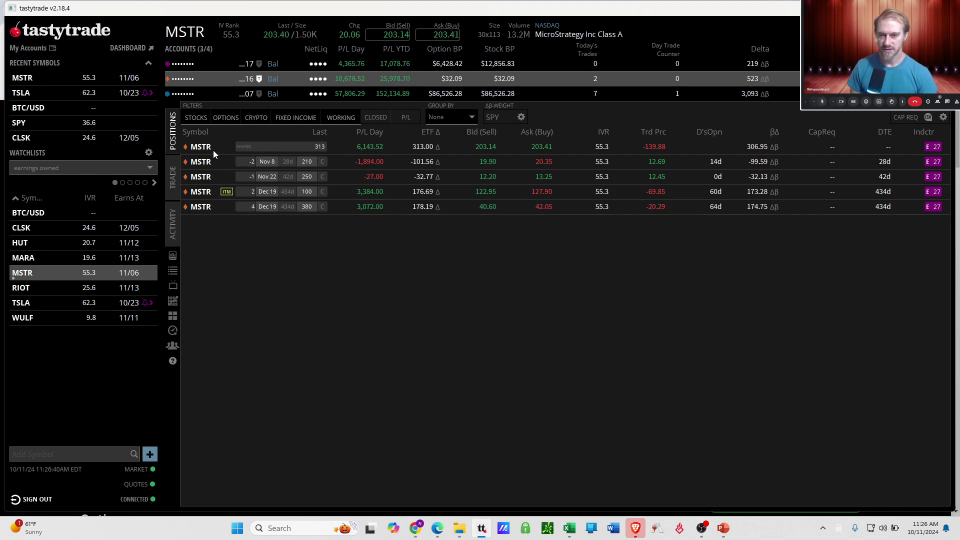
- Check the CLSK and MSTR positions of the account holding 100 MSTR shares, with the trading window maximized
left_click(193, 65)
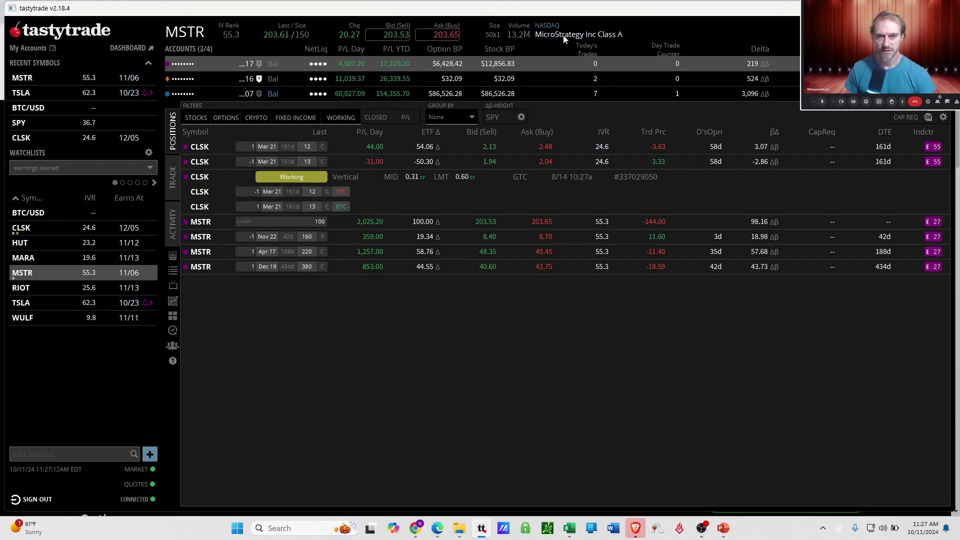
left_click_drag(563, 14, 556, 76)
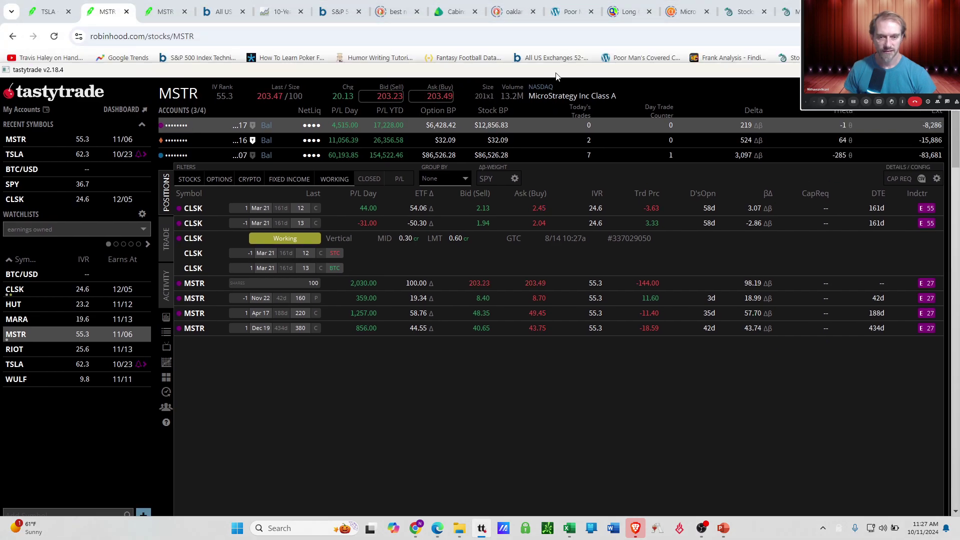
left_click_drag(556, 76, 959, 43)
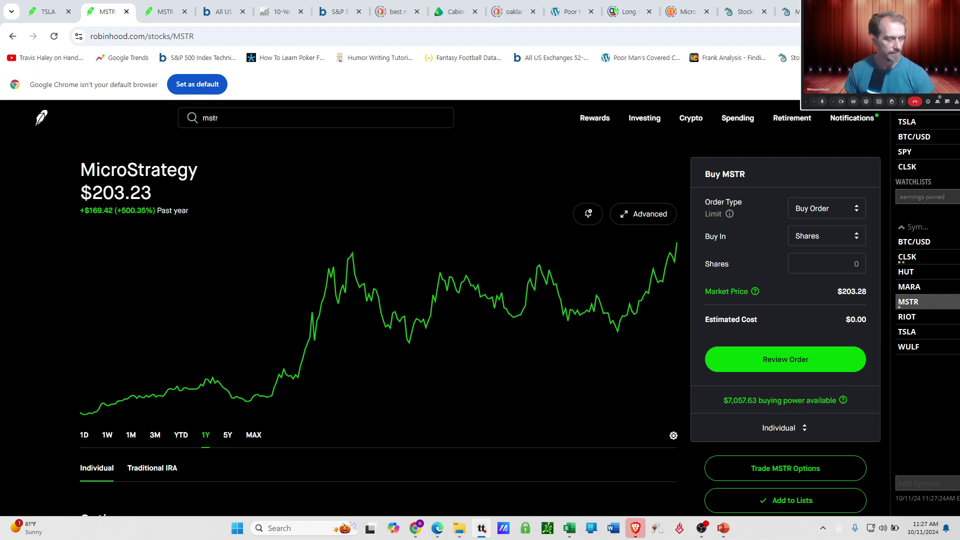
key("alt+Tab")
double_click(712, 33)
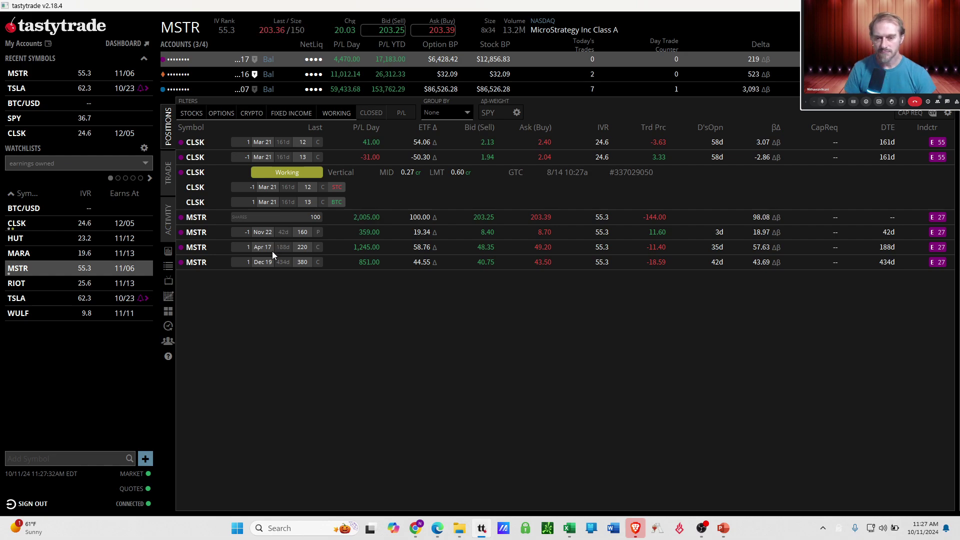
left_click(275, 219)
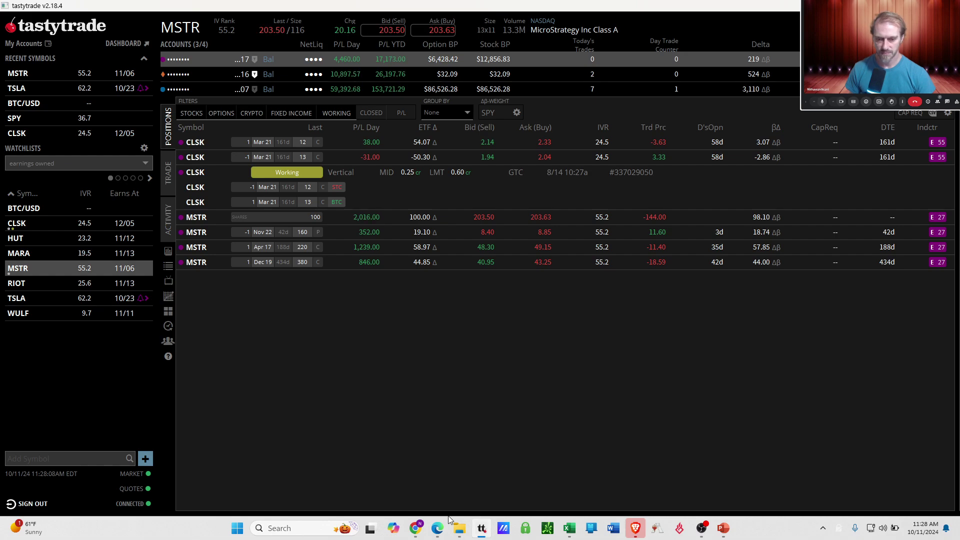
- Switch to Robinhood in Chrome, open the held TSLA $540 call from the TSLA page, and review its Greeks and trade history
mouse_move(415, 528)
left_click(375, 484)
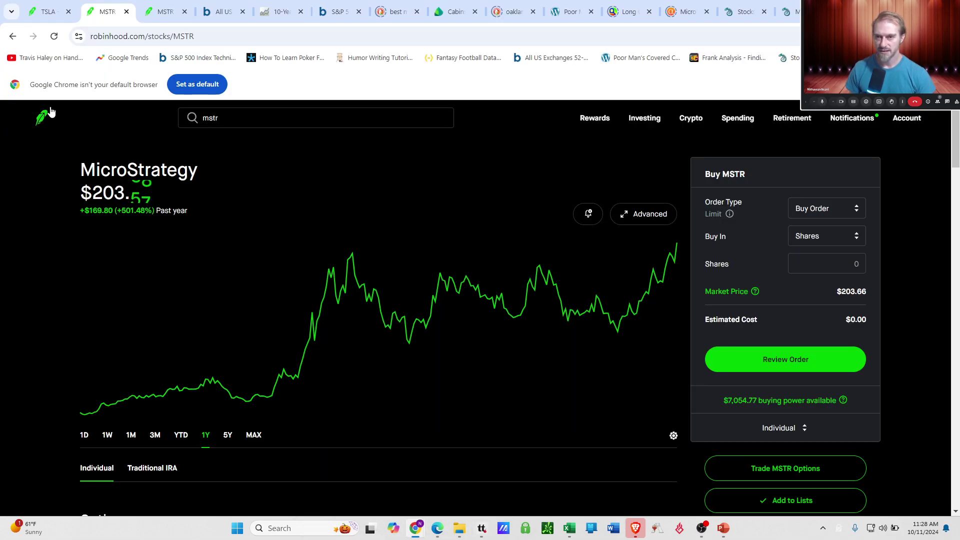
left_click(48, 12)
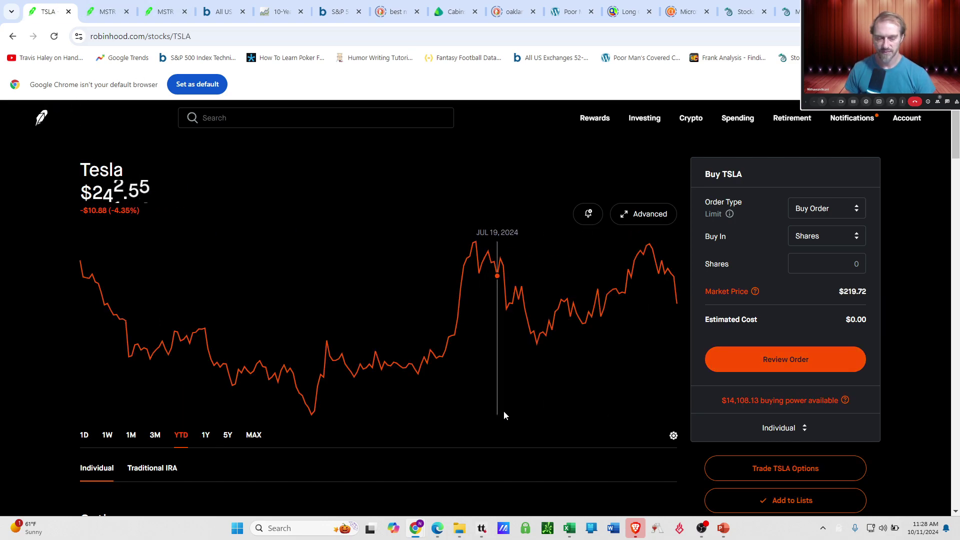
scroll(506, 415, "down", 5)
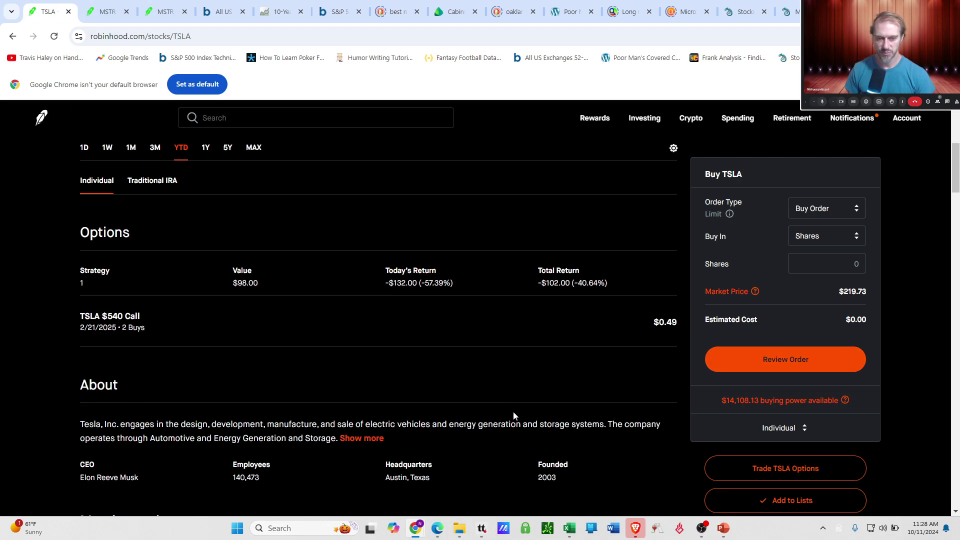
left_click(512, 337)
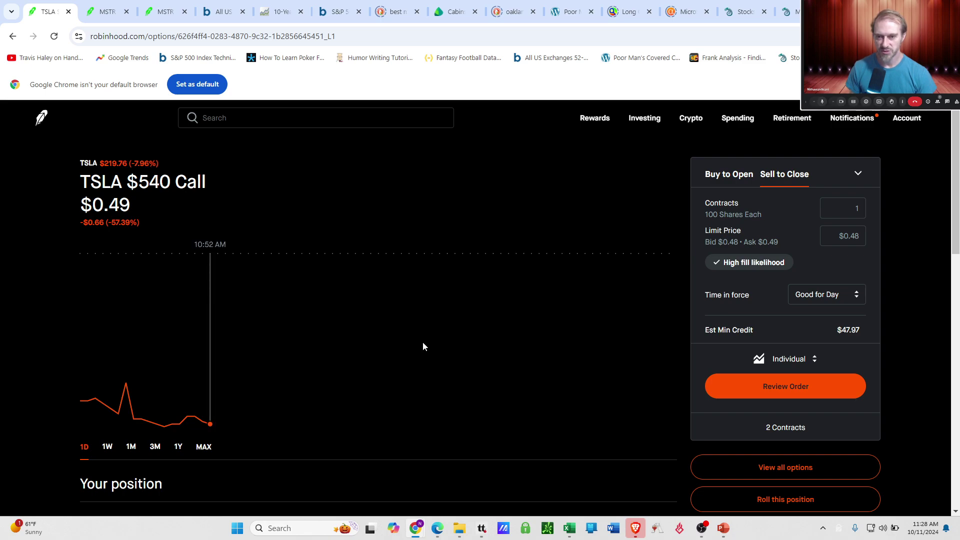
scroll(496, 359, "down", 10)
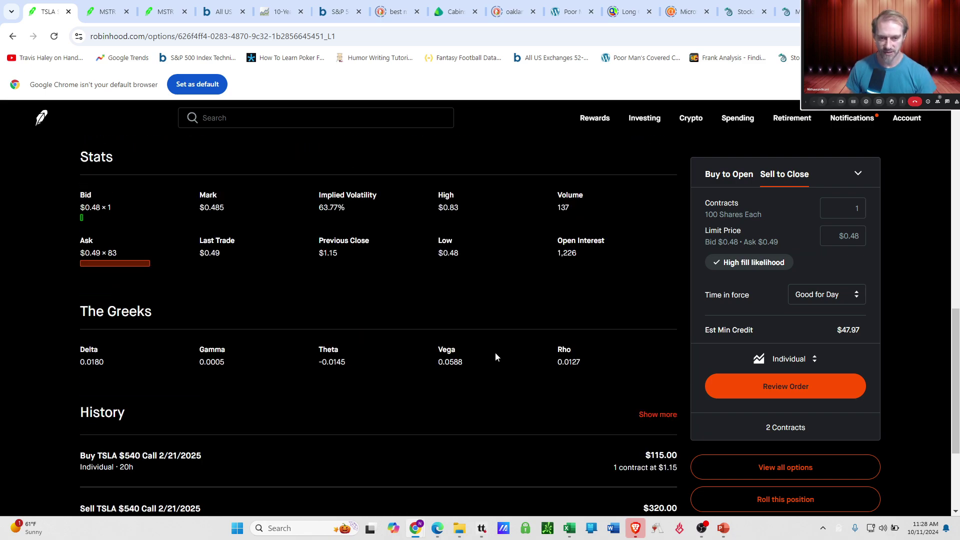
scroll(496, 357, "down", 1)
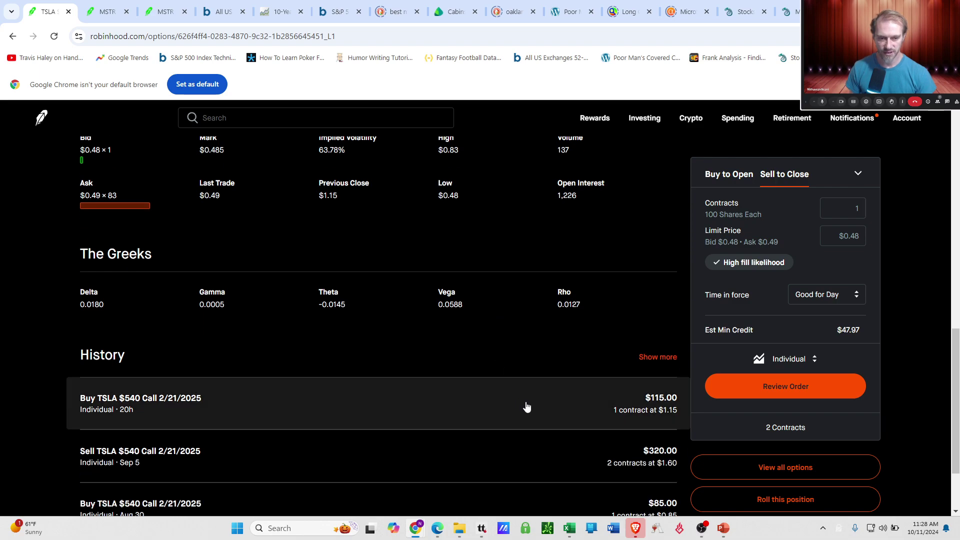
scroll(526, 407, "up", 11)
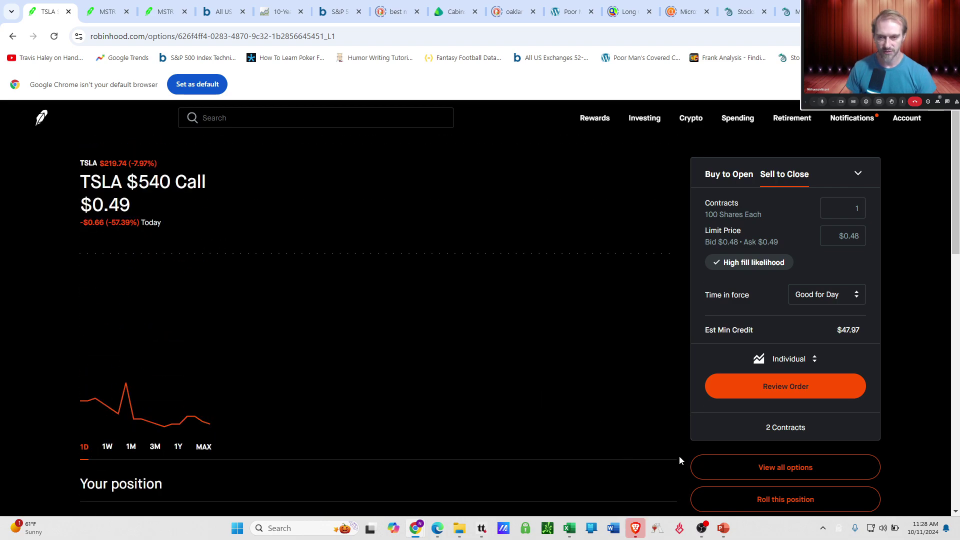
- Buy to open 2 more TSLA $540 calls in the individual account at a $0.49 limit, reviewing and submitting the order
left_click(729, 174)
double_click(850, 208)
type("2")
key("Tab")
left_click(792, 392)
left_click(796, 484)
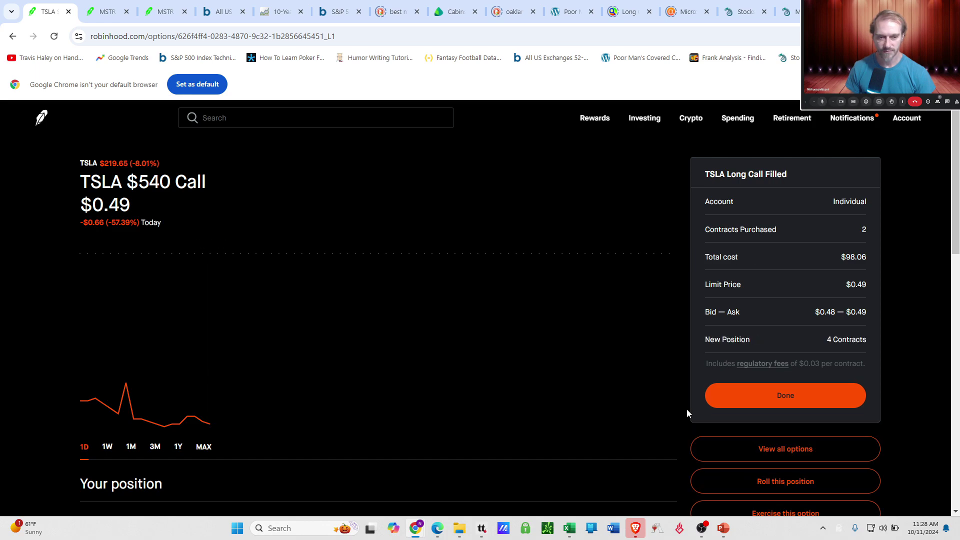
- Examine the TSLA $540 call position's average cost, contract count, expiration date and total return
scroll(670, 394, "down", 5)
scroll(667, 397, "up", 1)
scroll(665, 349, "up", 4)
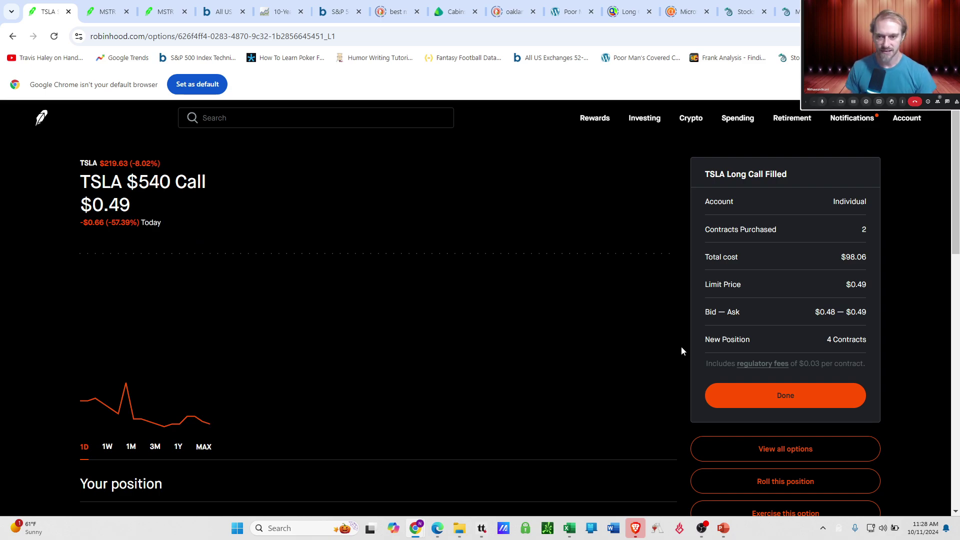
scroll(670, 348, "down", 5)
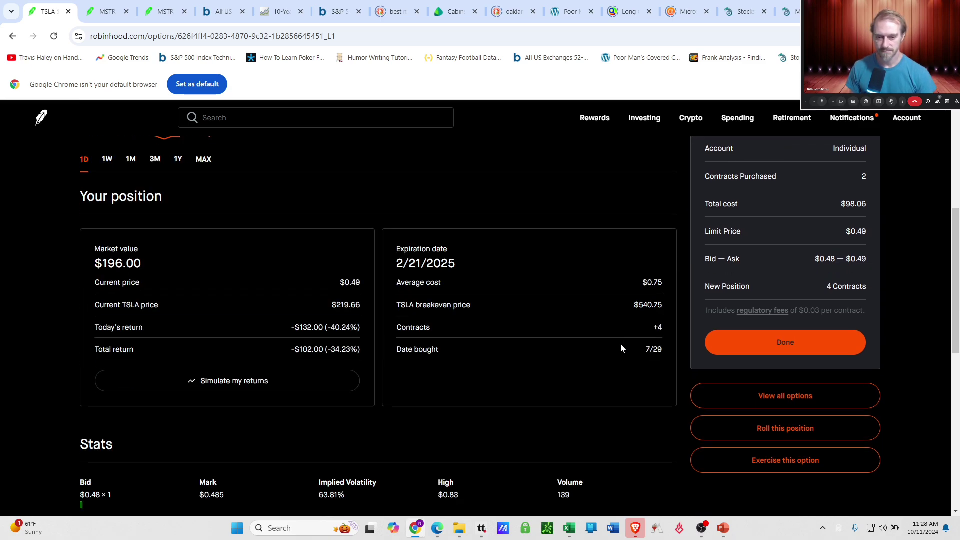
scroll(604, 329, "up", 2)
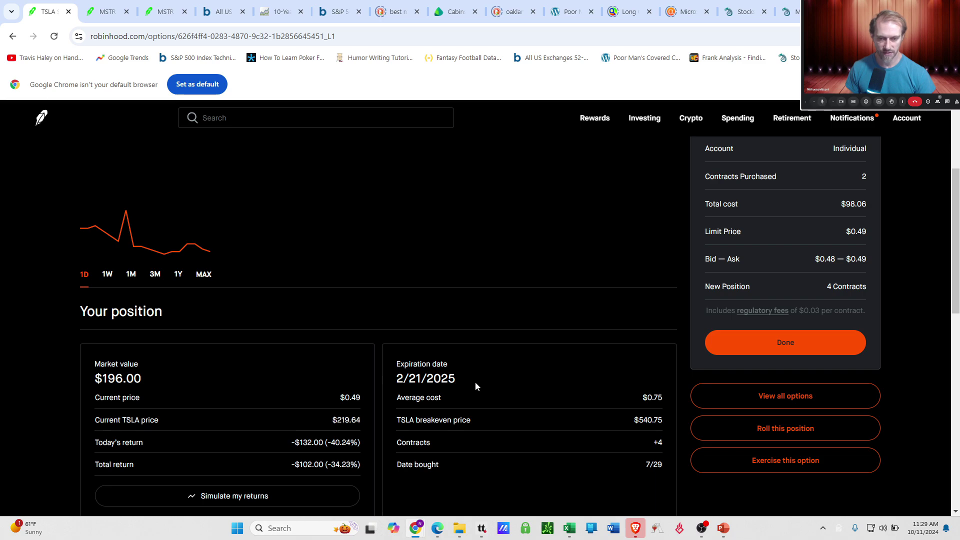
scroll(475, 385, "up", 3)
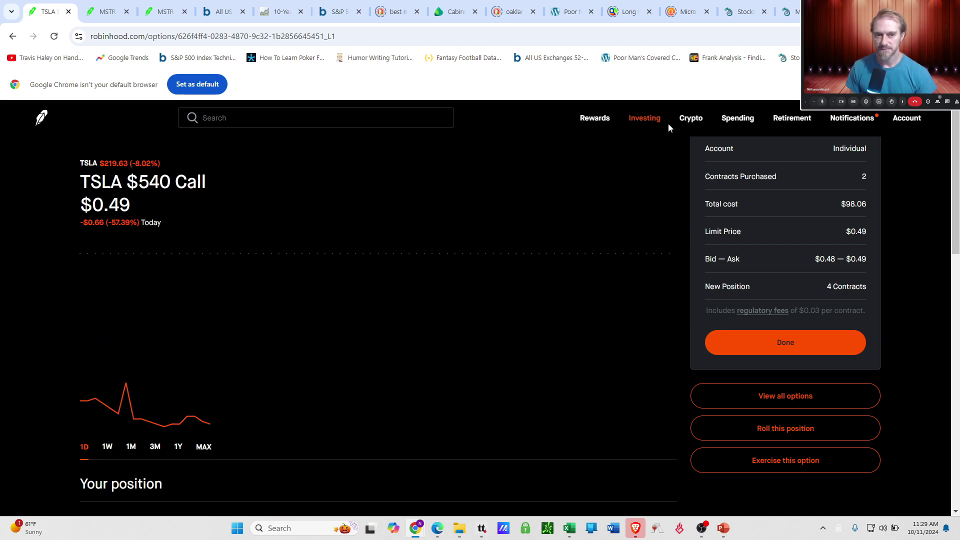
- Open the short CLSK $9 put from the investing overview and buy to close 1 contract at a $0.02 limit
left_click(650, 119)
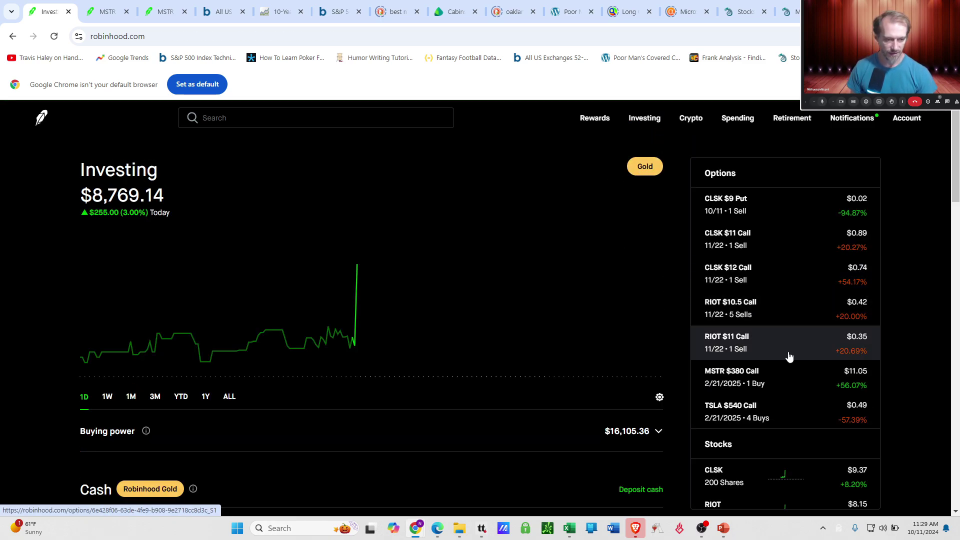
left_click(748, 203)
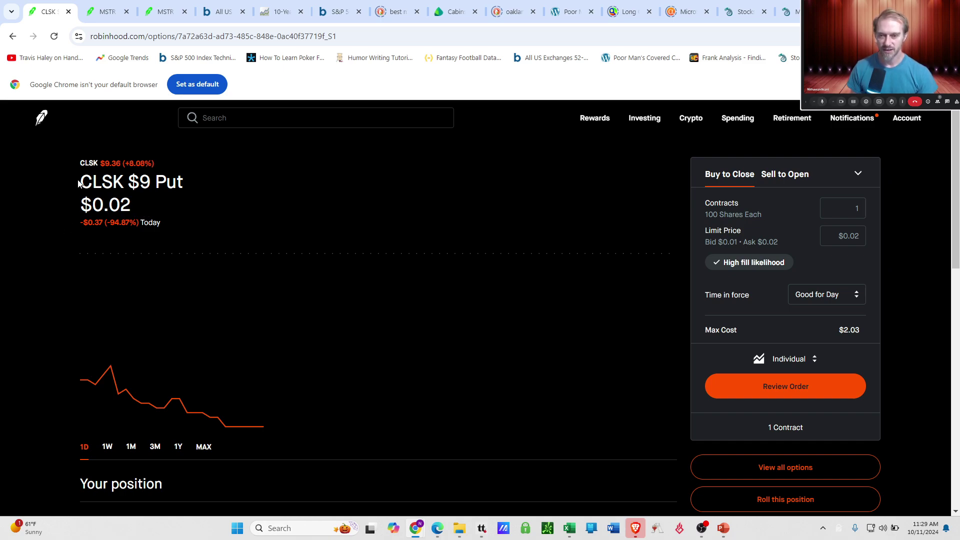
scroll(323, 355, "down", 6)
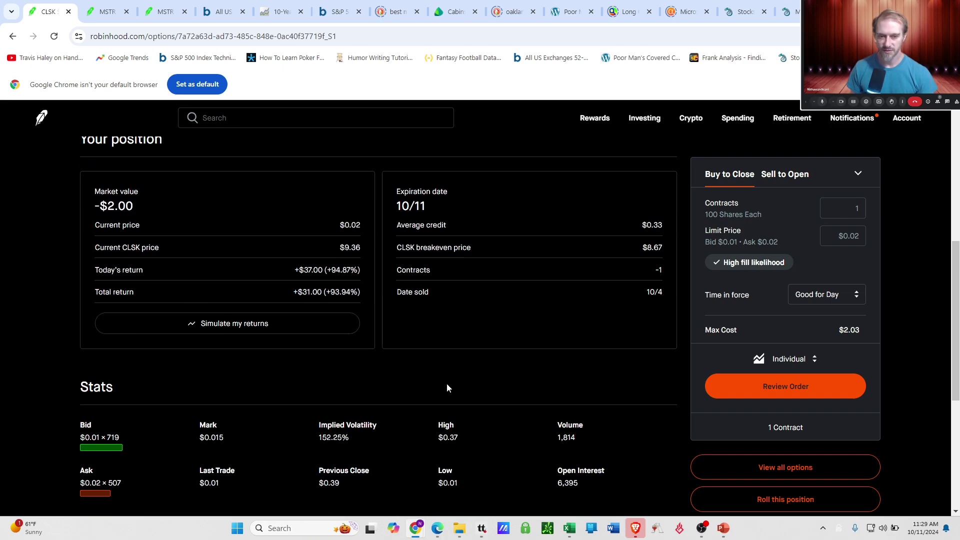
scroll(450, 380, "up", 6)
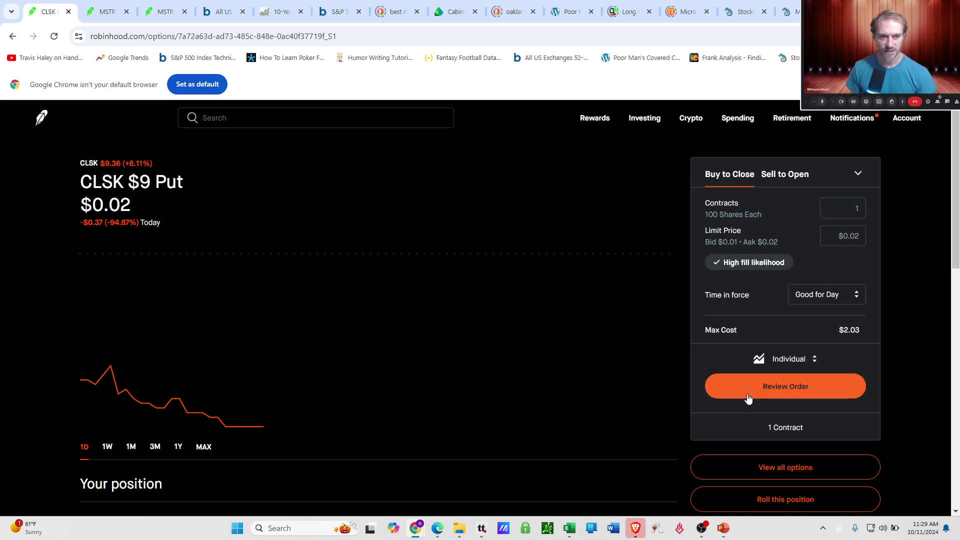
left_click(824, 391)
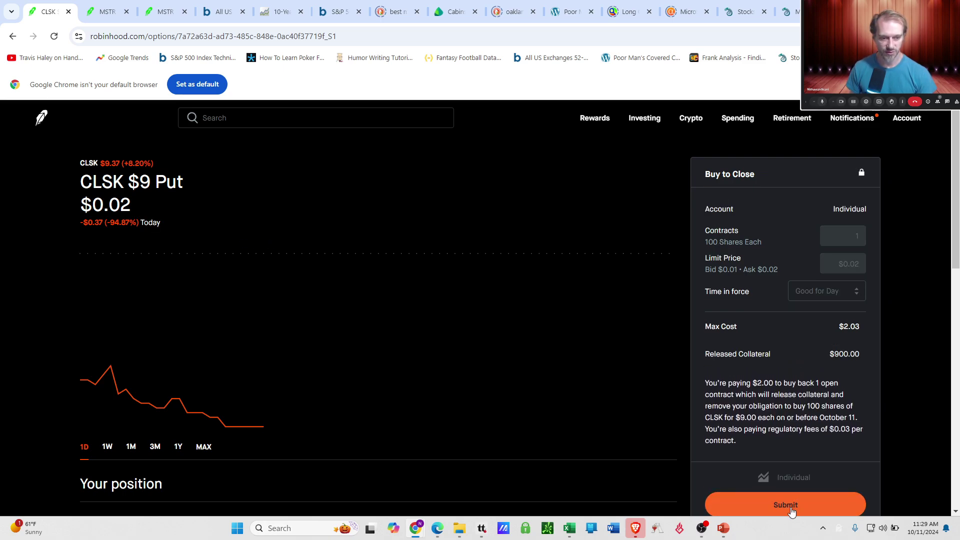
left_click(785, 505)
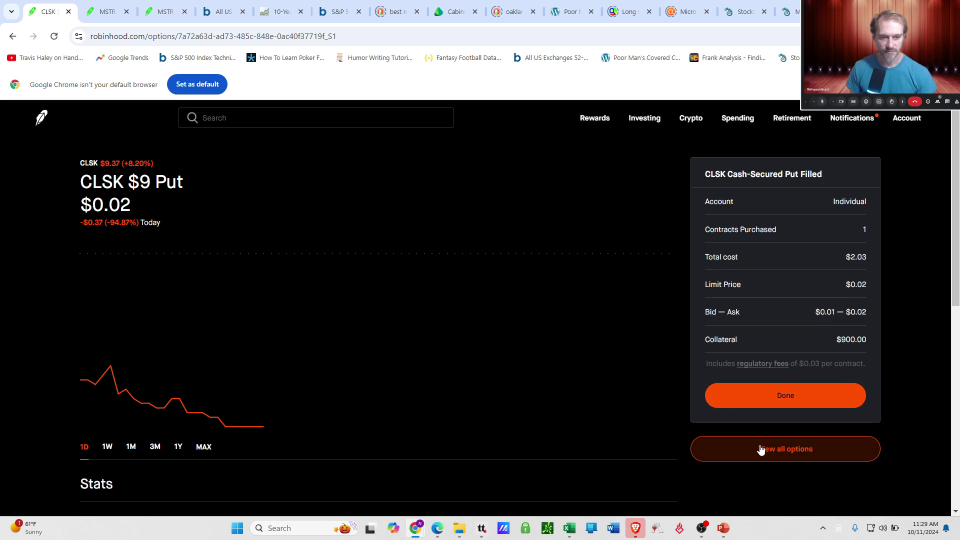
- Return to the investing overview and examine the buying power breakdown of individual cash and margin
left_click(631, 118)
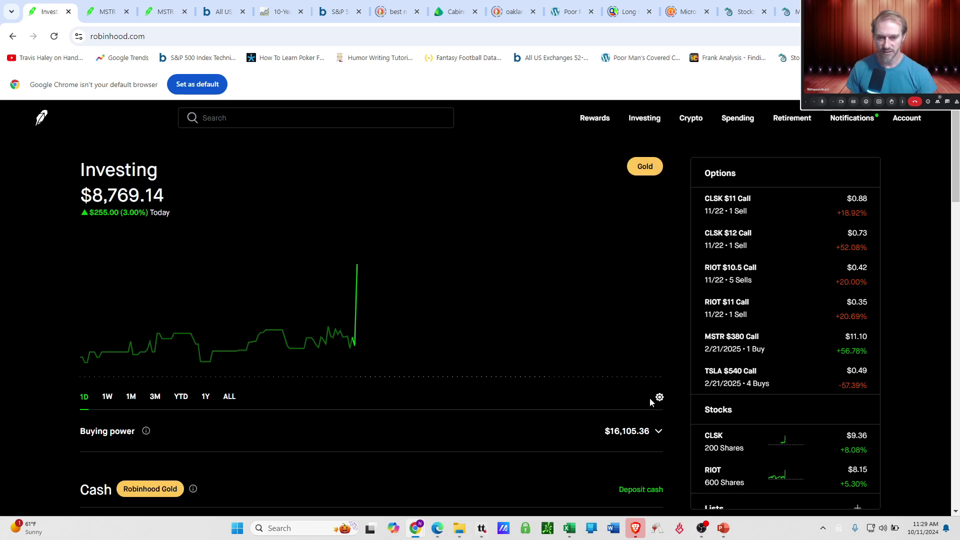
left_click(658, 431)
scroll(651, 404, "down", 5)
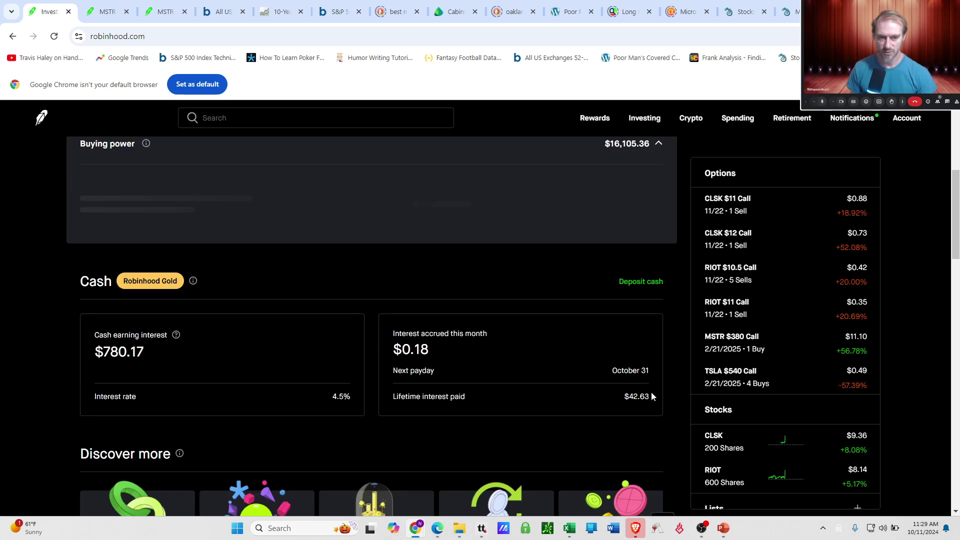
scroll(651, 391, "up", 3)
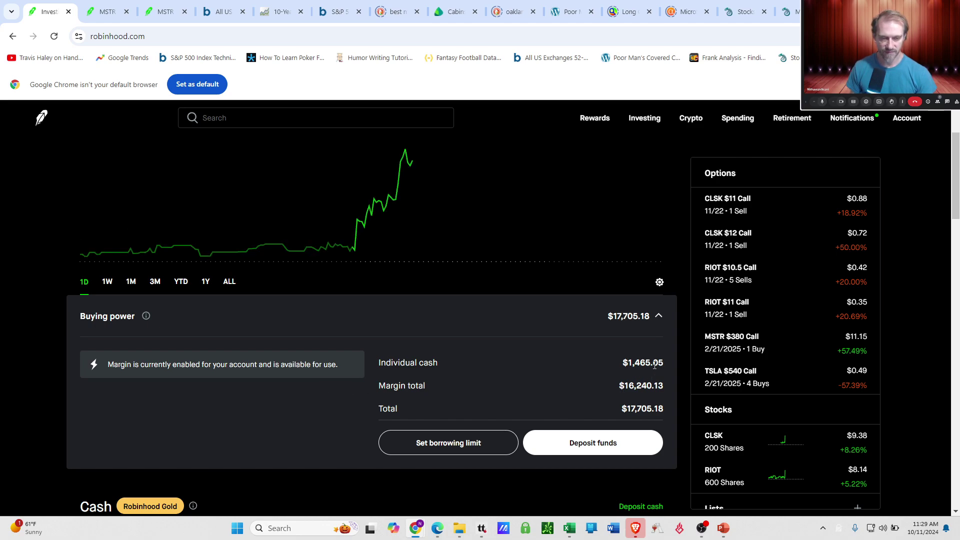
- Sell to open 1 CLSK $9 put expiring October 18 in the individual account at a $0.28 limit, reviewing and submitting the order
scroll(674, 366, "up", 3)
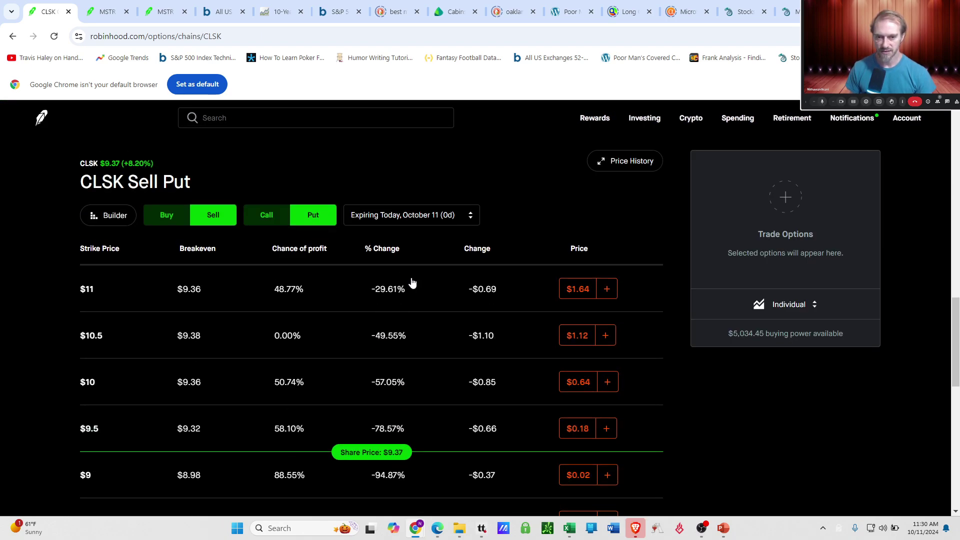
left_click(430, 215)
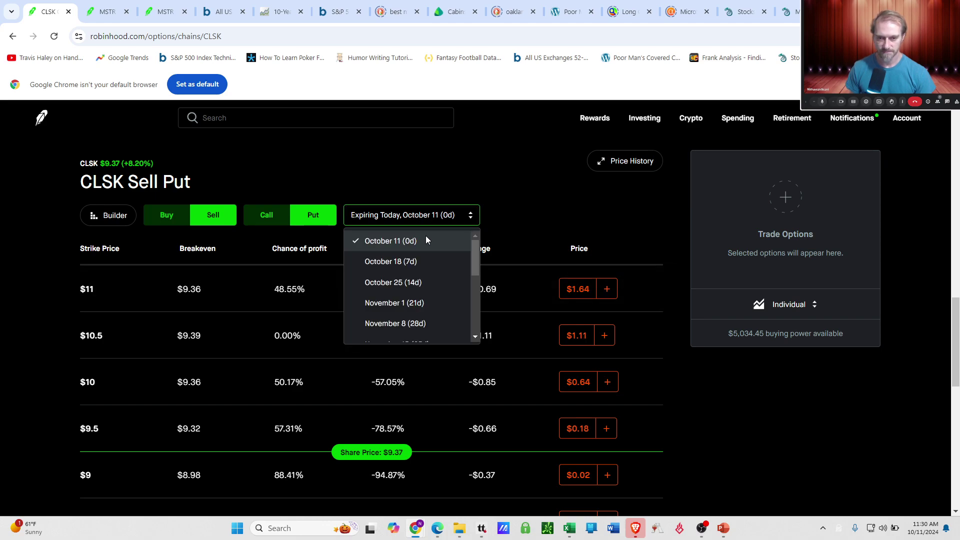
left_click(415, 261)
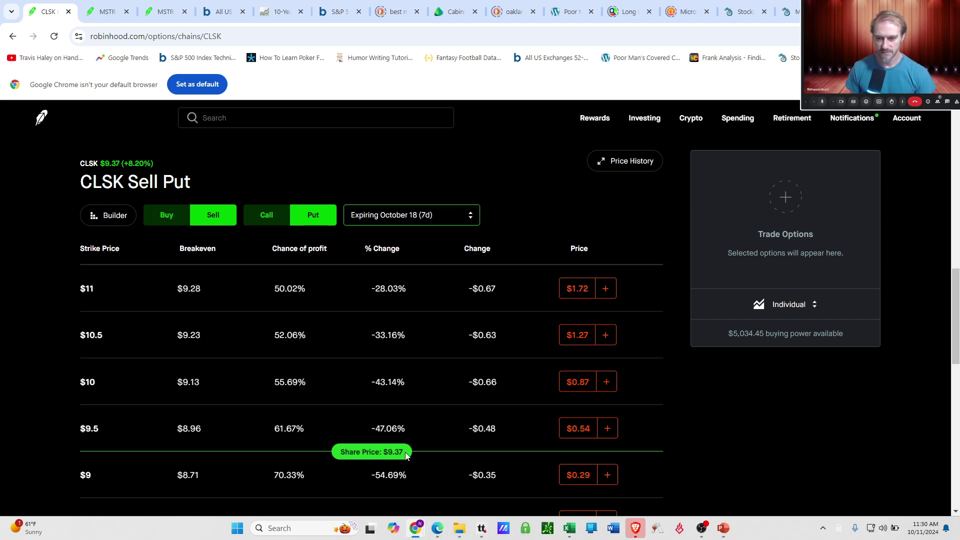
left_click(607, 476)
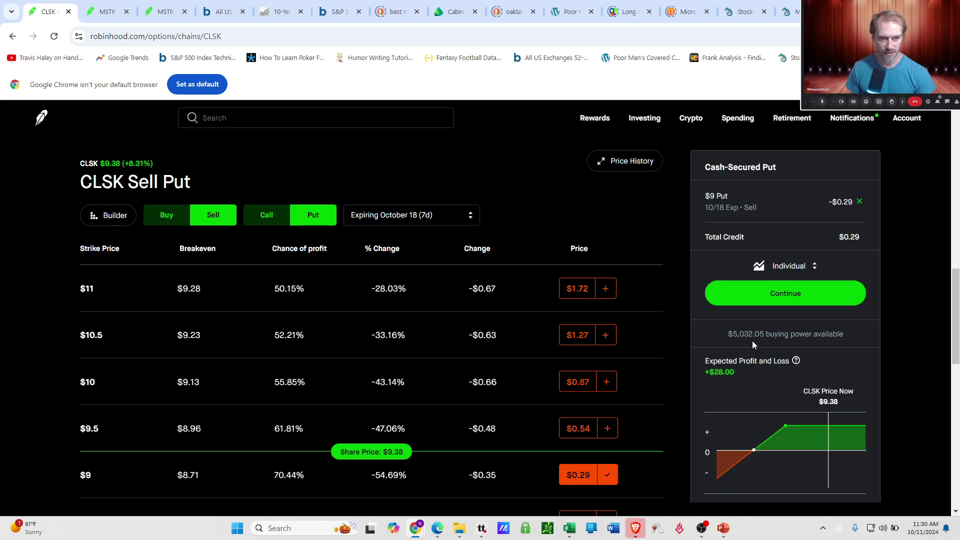
left_click(779, 291)
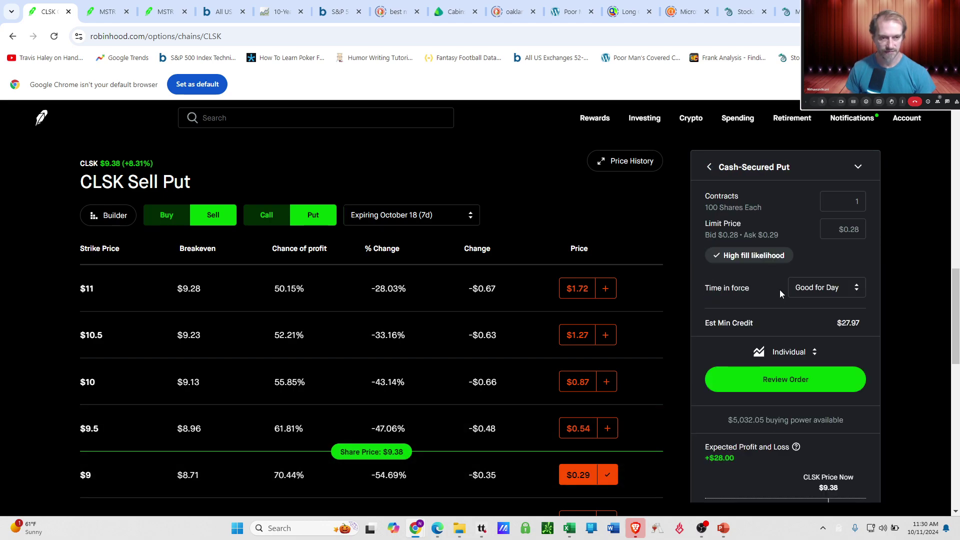
left_click(790, 384)
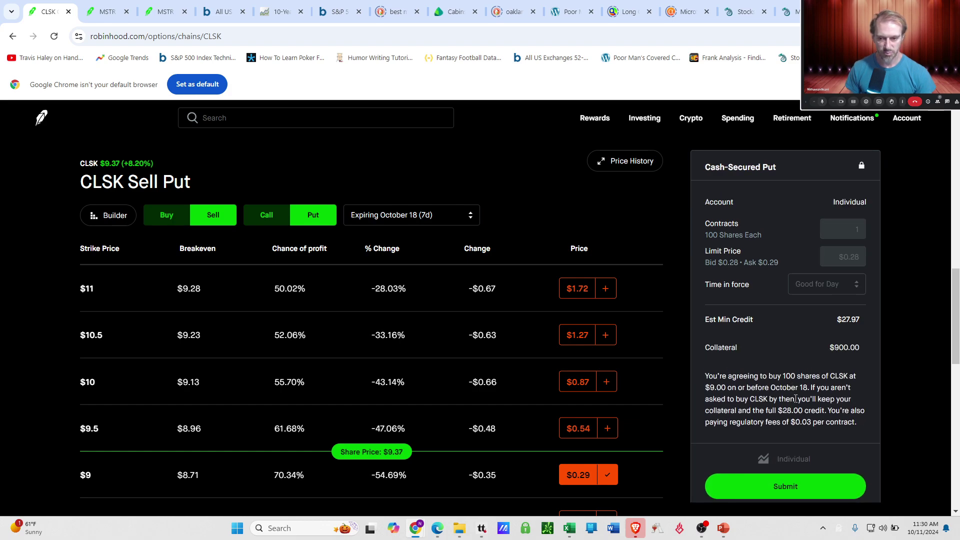
left_click(802, 487)
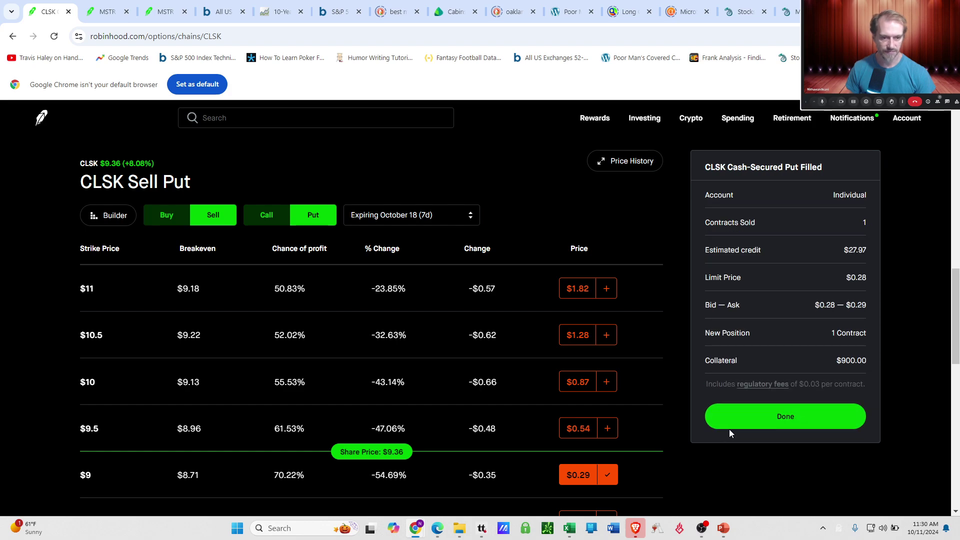
left_click(732, 422)
- Return to the investing overview, reload it and check the buying power breakdown of cash, margin and options collateral
left_click(644, 121)
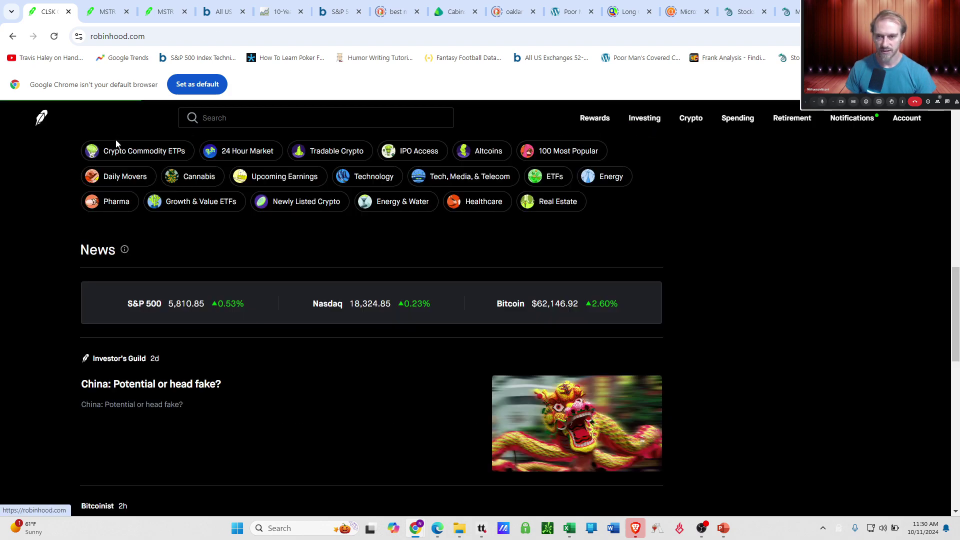
left_click(52, 37)
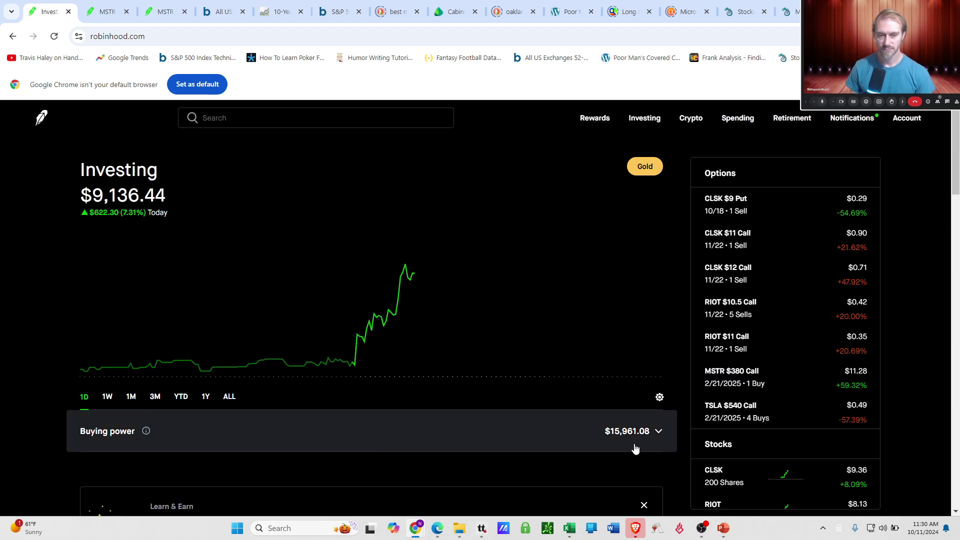
left_click(658, 431)
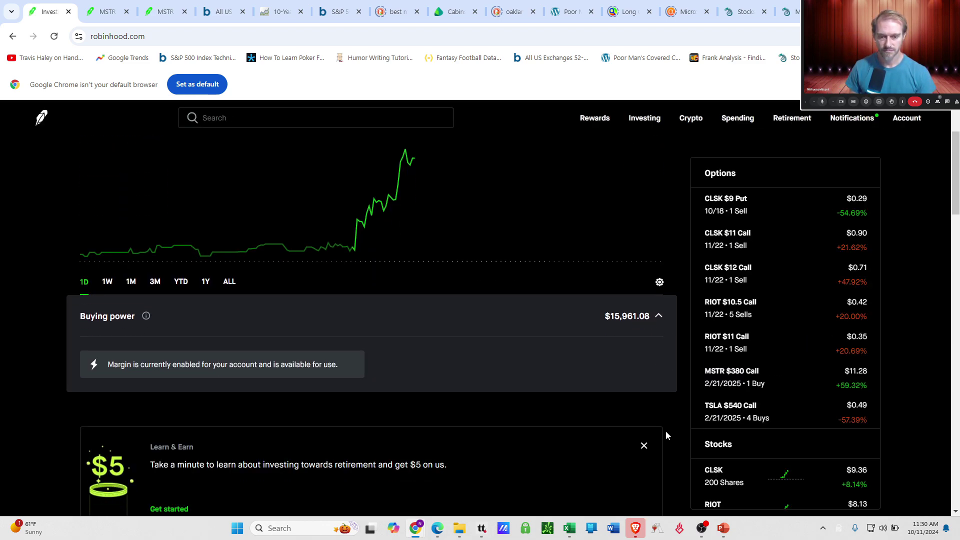
scroll(665, 433, "down", 1)
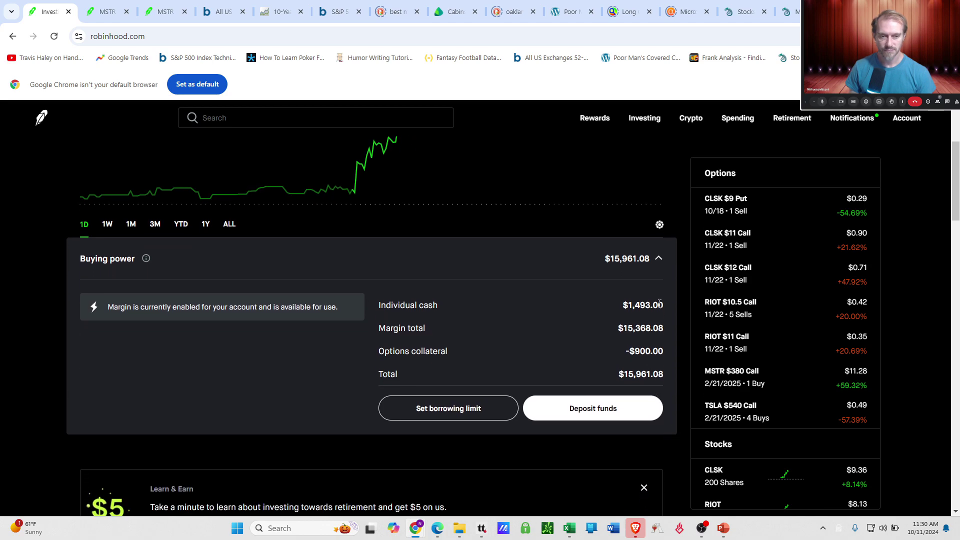
left_click(659, 265)
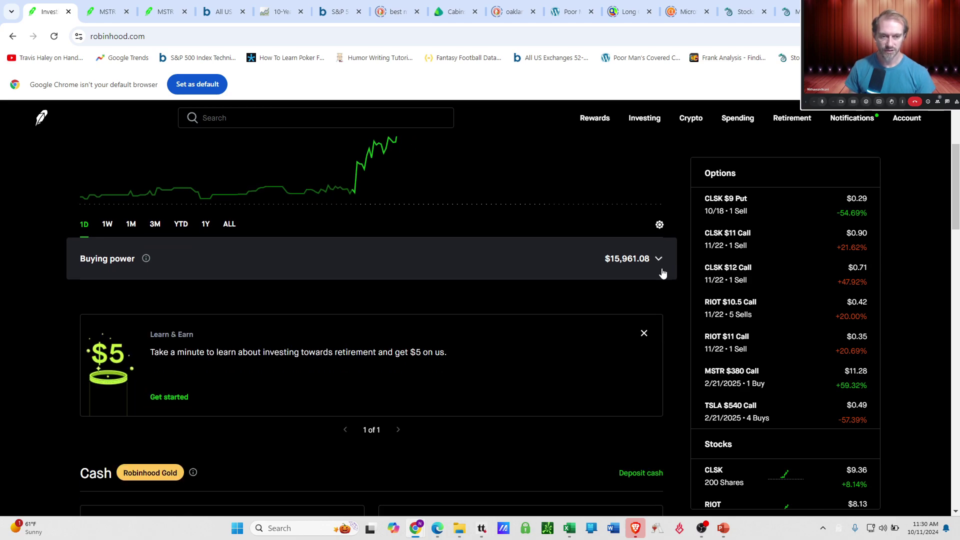
- Open the CLSK option chain from the stock position and sell a second $9 put expiring October 18 at a $0.28 limit
left_click(754, 476)
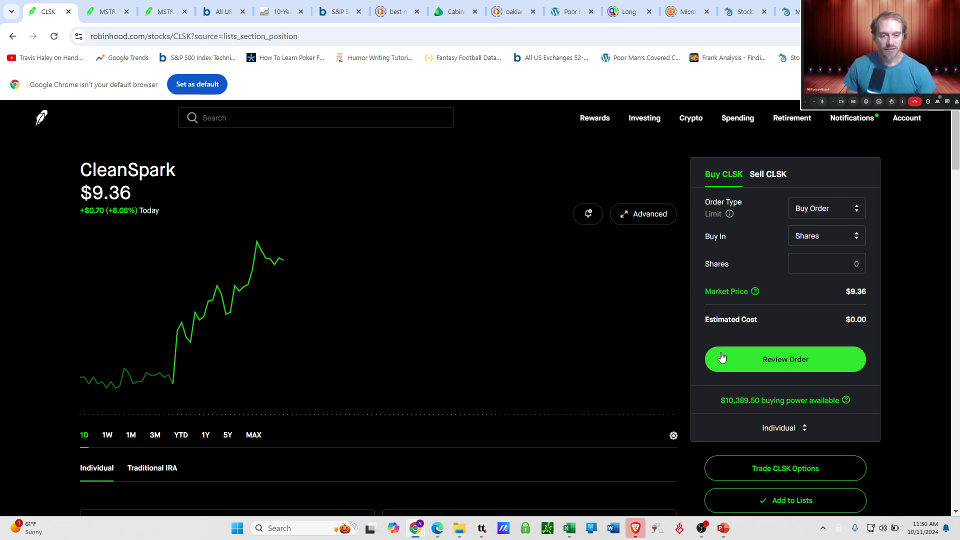
left_click(725, 469)
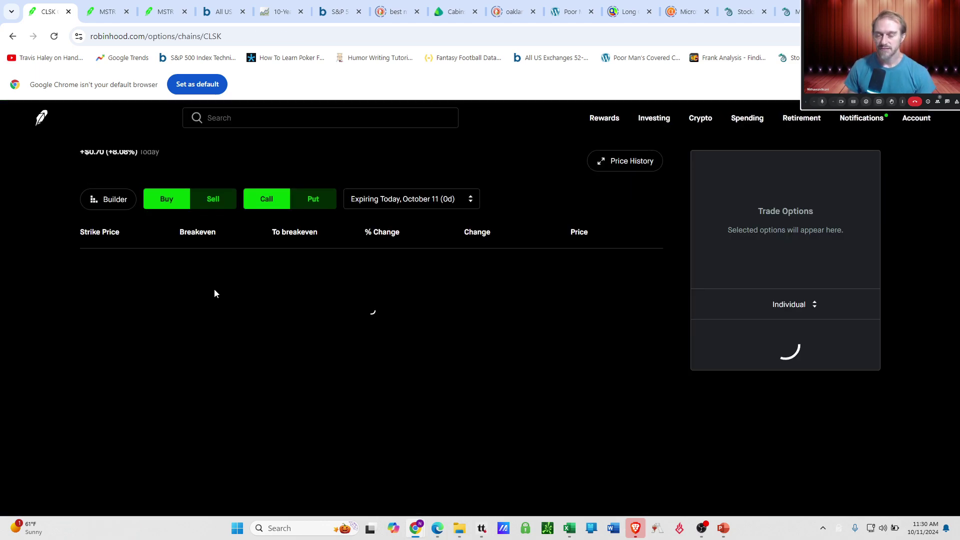
left_click(202, 215)
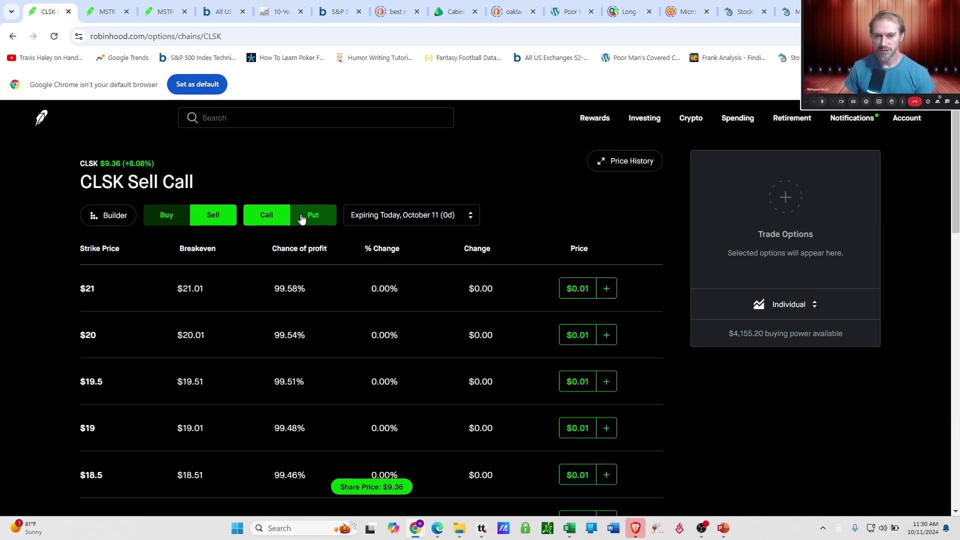
left_click(311, 216)
left_click(405, 217)
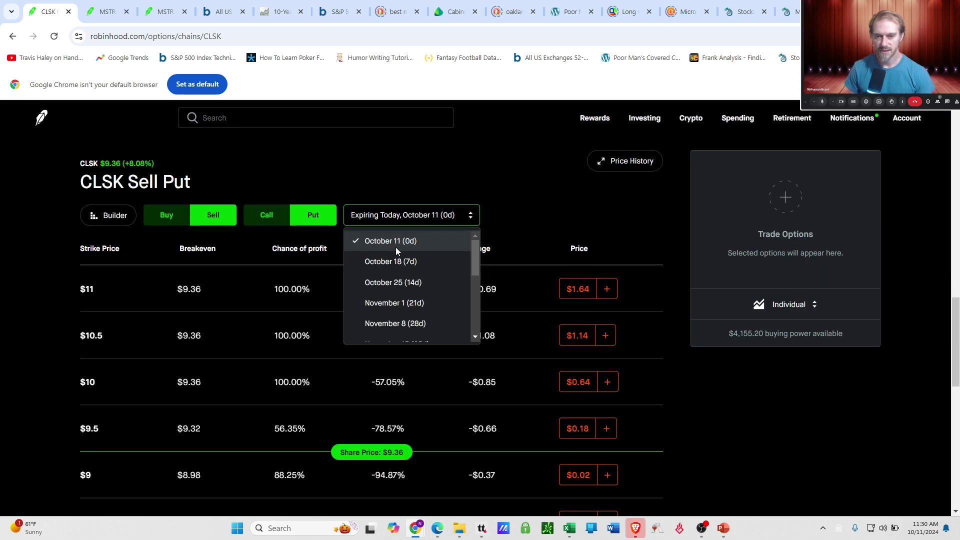
left_click(391, 263)
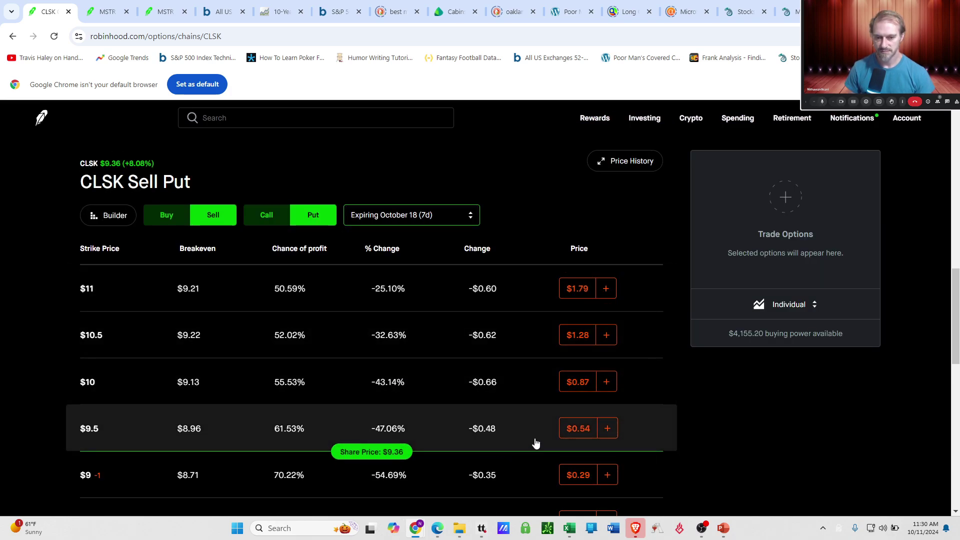
left_click(607, 475)
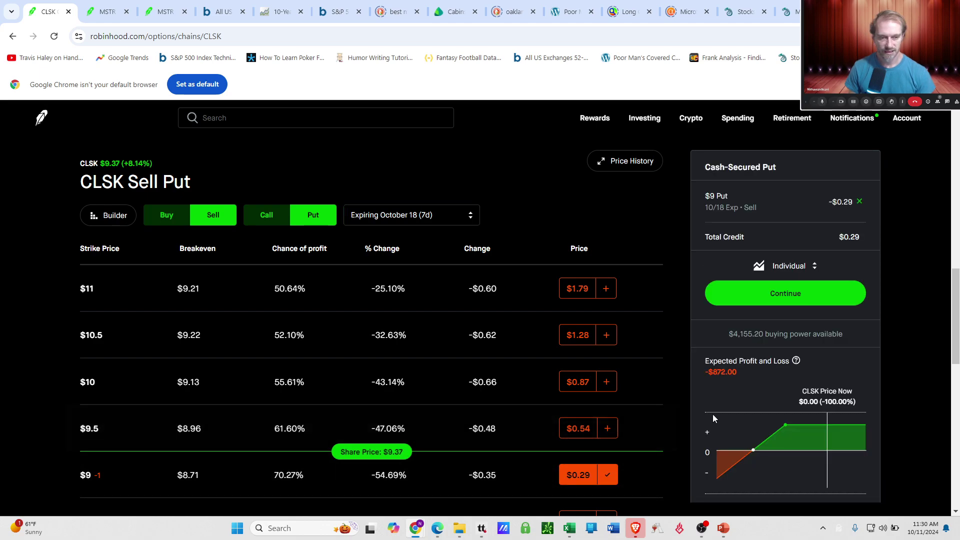
left_click(761, 302)
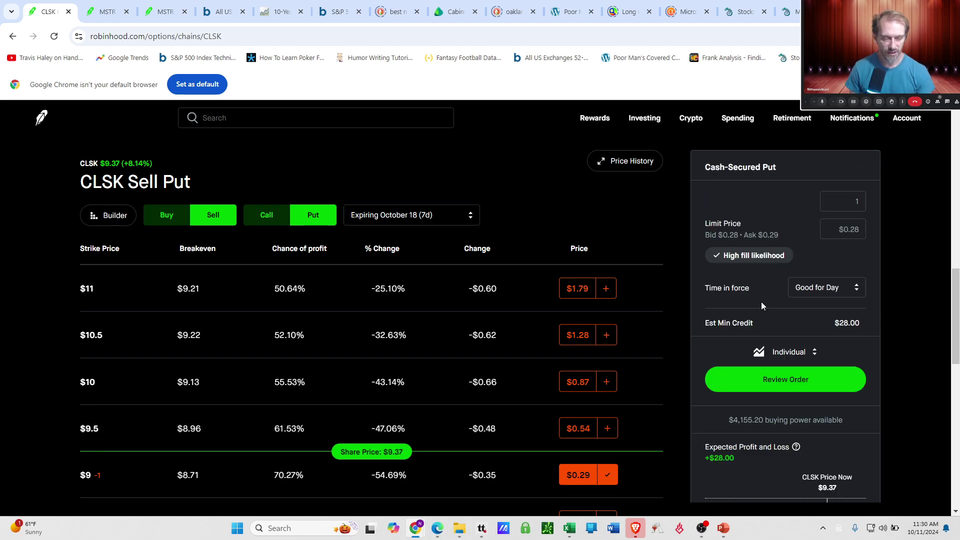
left_click(759, 379)
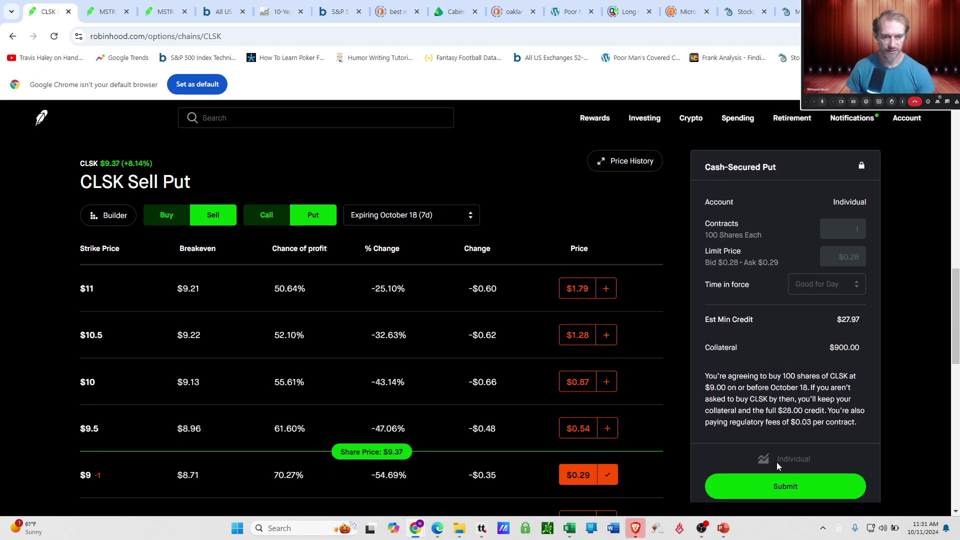
left_click(773, 486)
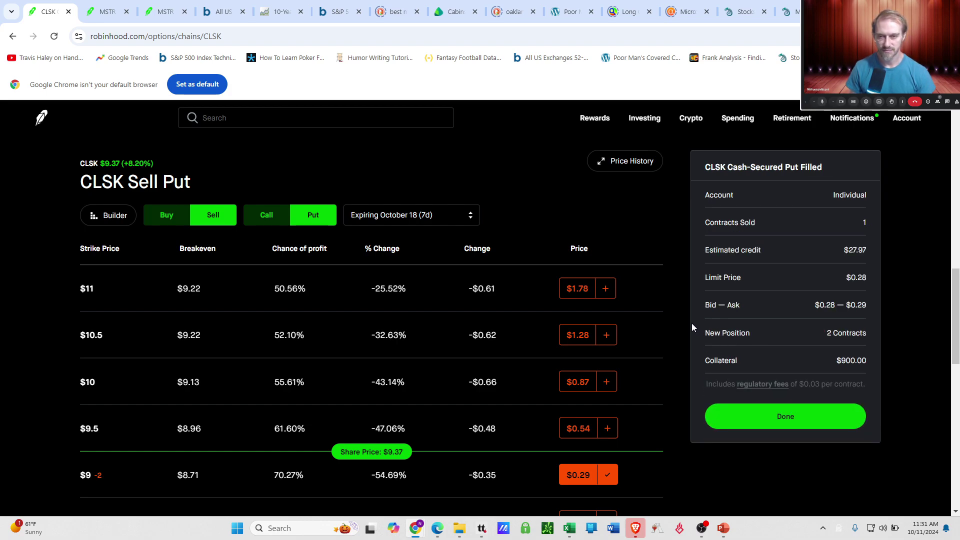
- Go back to the reloaded investing overview and examine individual cash, margin total and the options collateral held for the CLSK puts
left_click(645, 119)
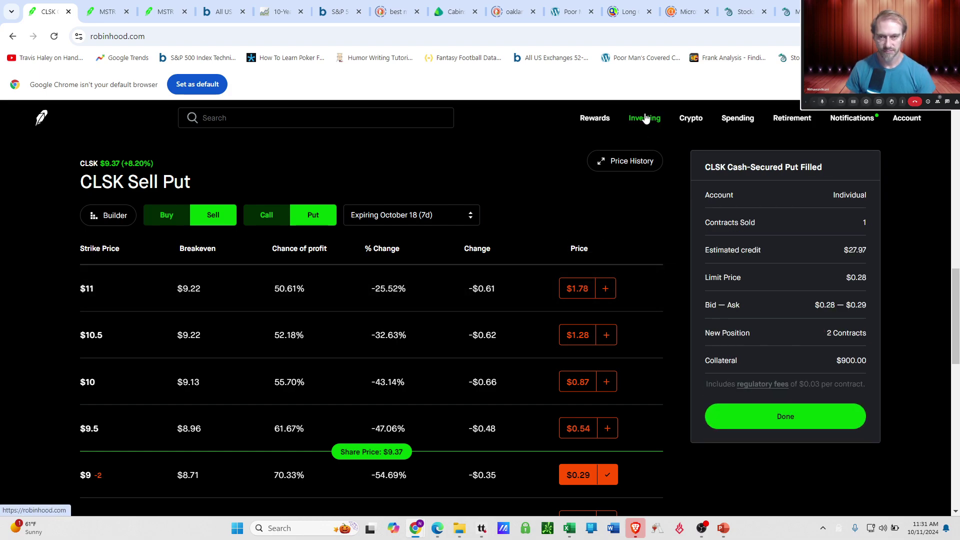
scroll(328, 276, "up", 6)
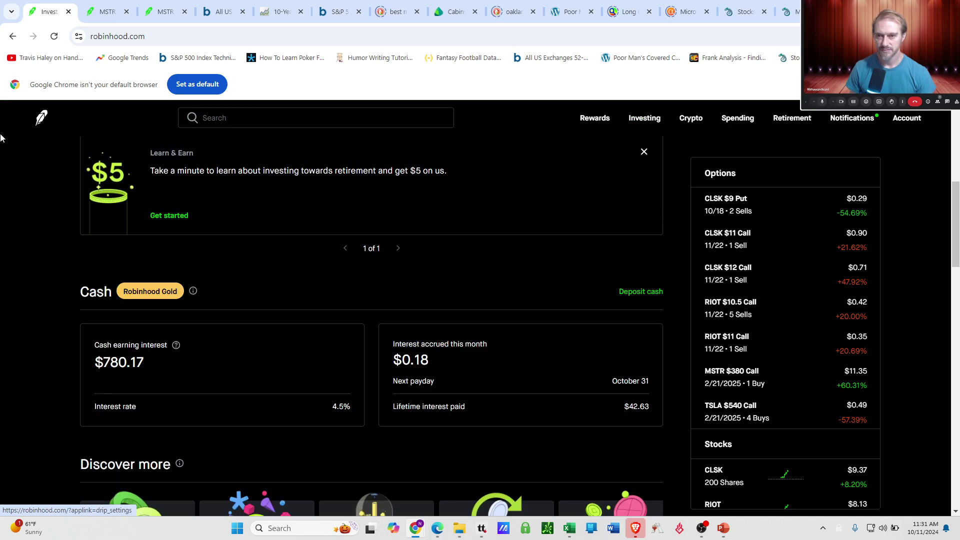
scroll(265, 210, "up", 5)
scroll(272, 244, "up", 3)
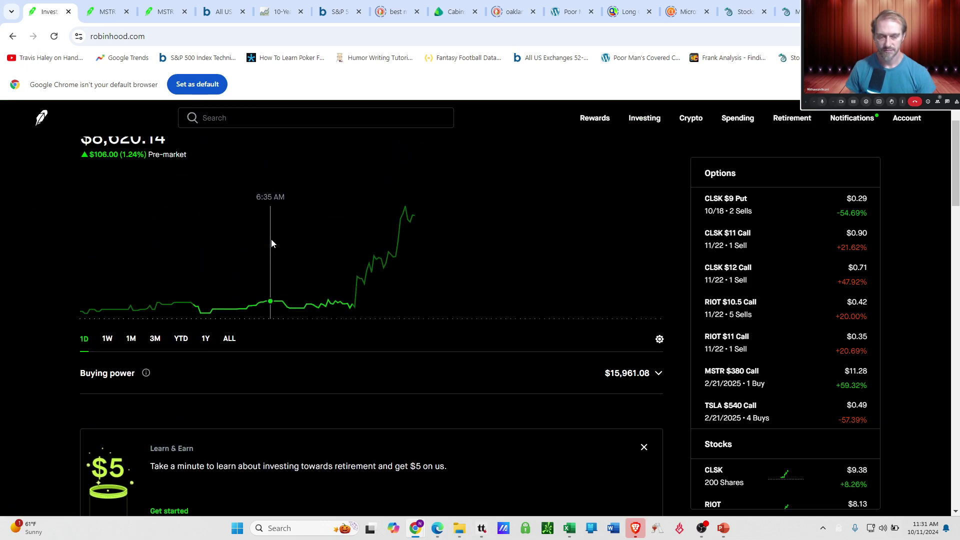
left_click(54, 36)
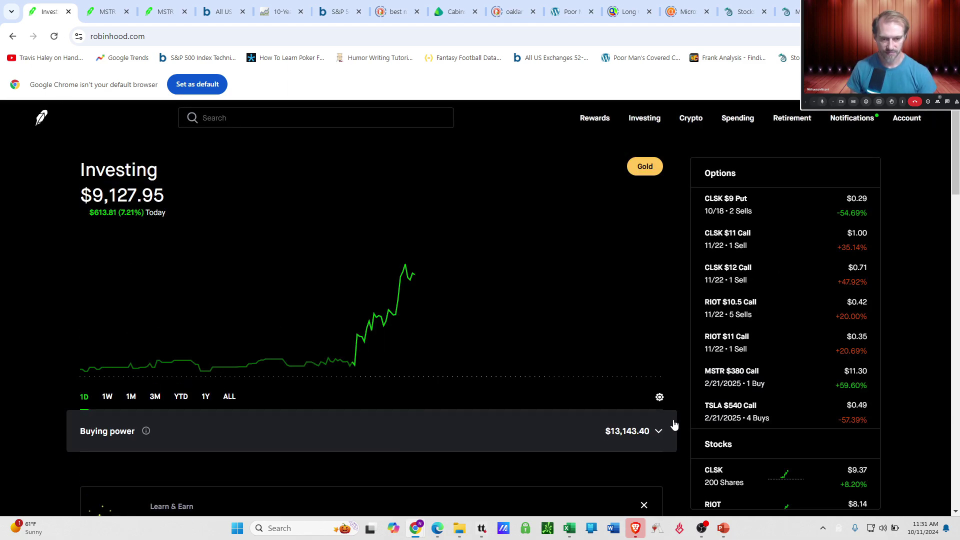
scroll(673, 421, "down", 1)
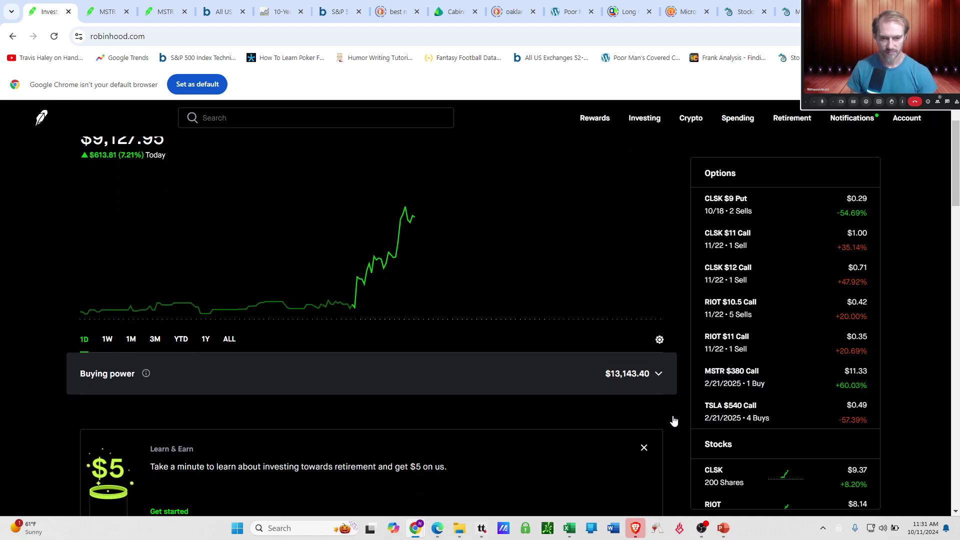
left_click(659, 374)
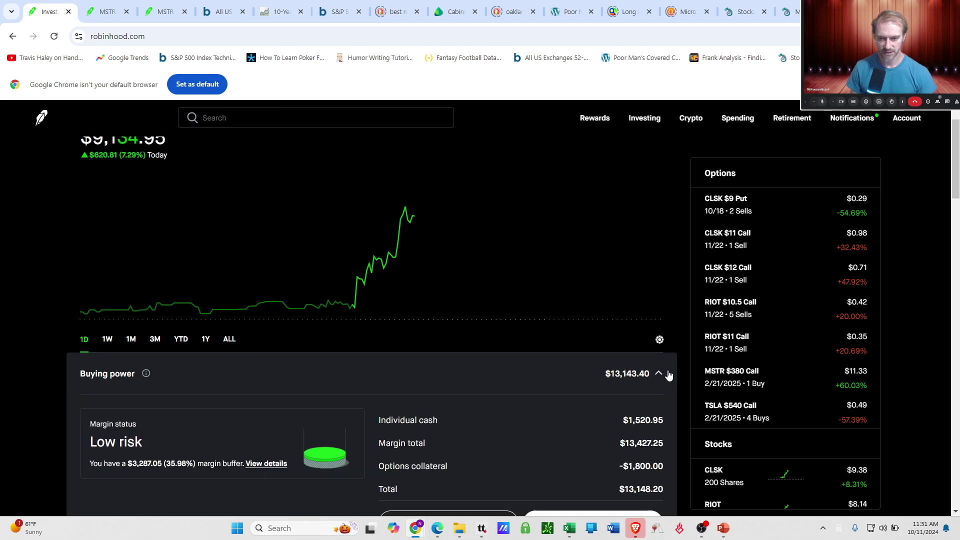
scroll(679, 368, "down", 1)
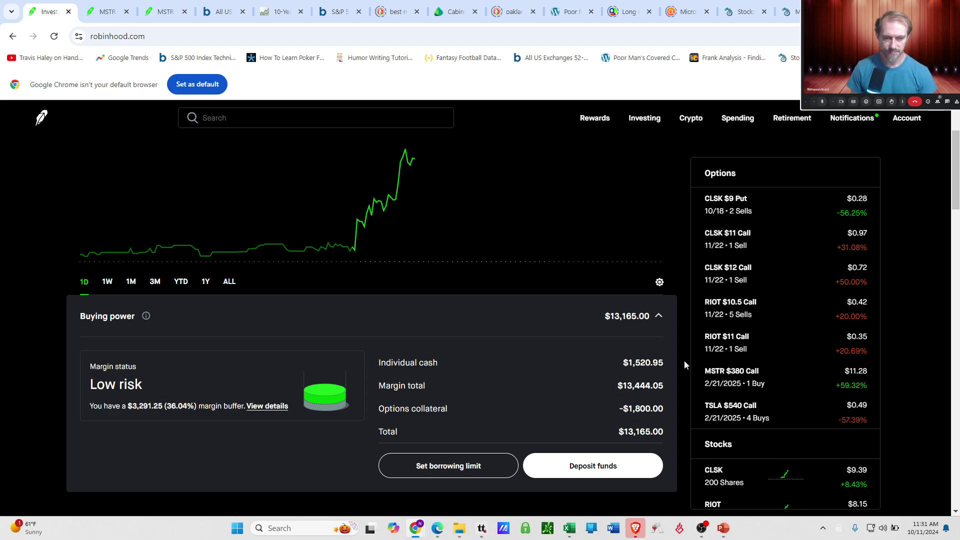
left_click_drag(617, 407, 652, 409)
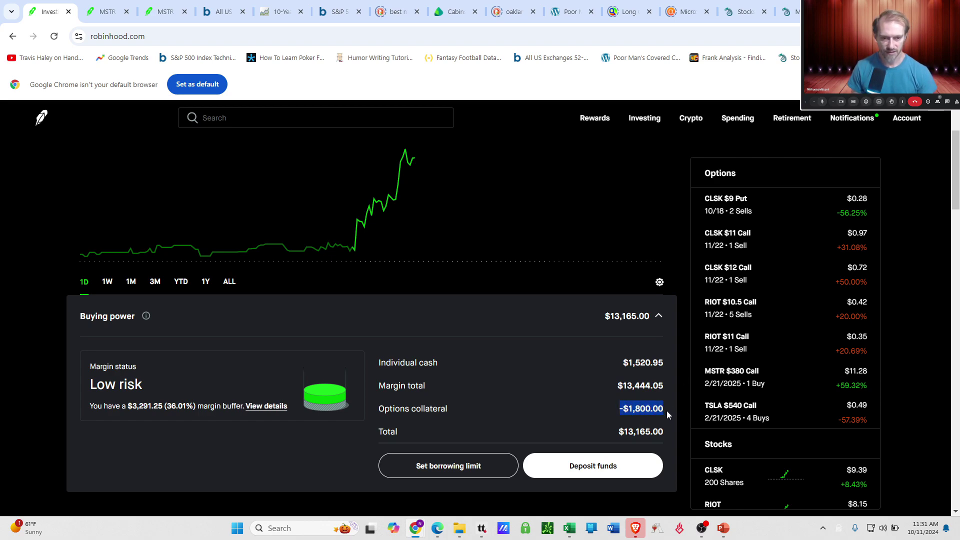
left_click(673, 406)
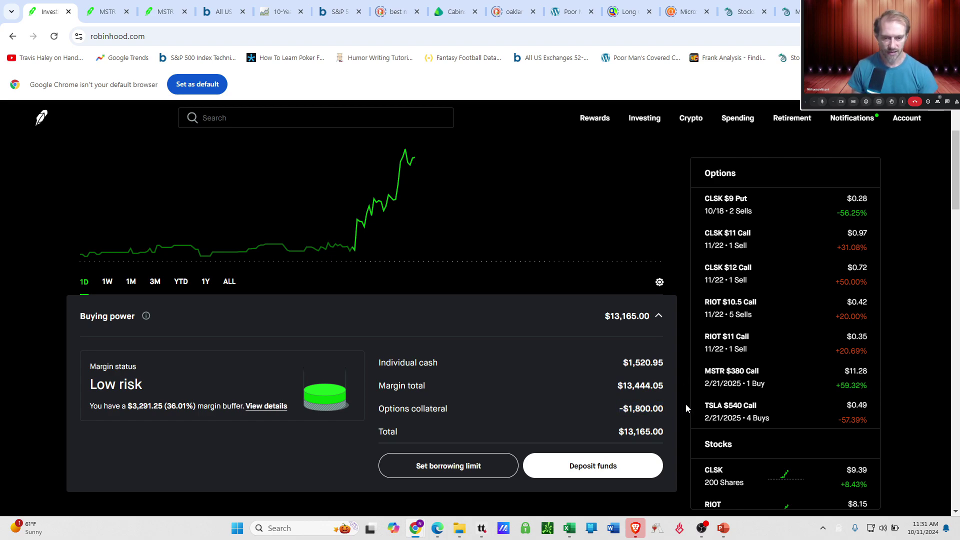
- Open the CLSK option chain from the stock position and sell a third $9 put expiring October 18 at a $0.27 limit
scroll(689, 405, "up", 2)
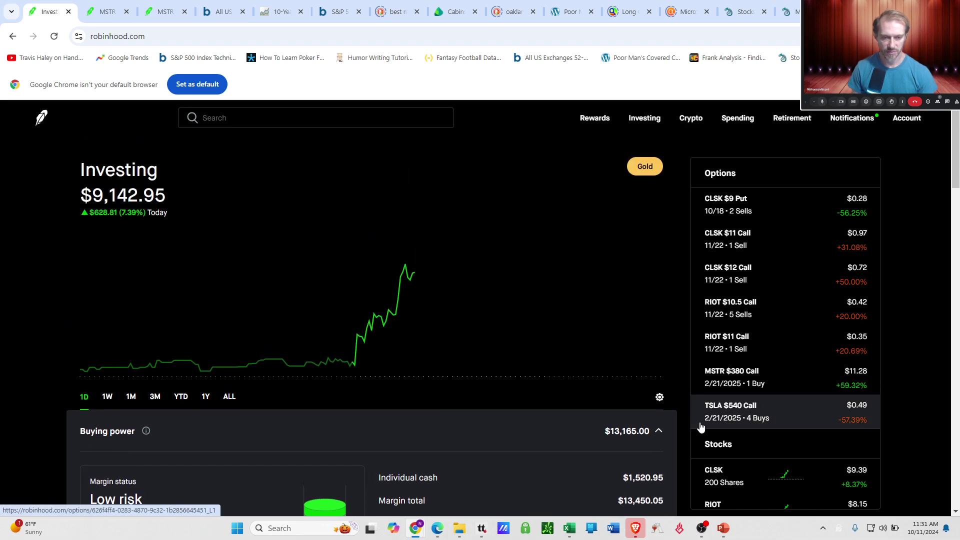
left_click(718, 473)
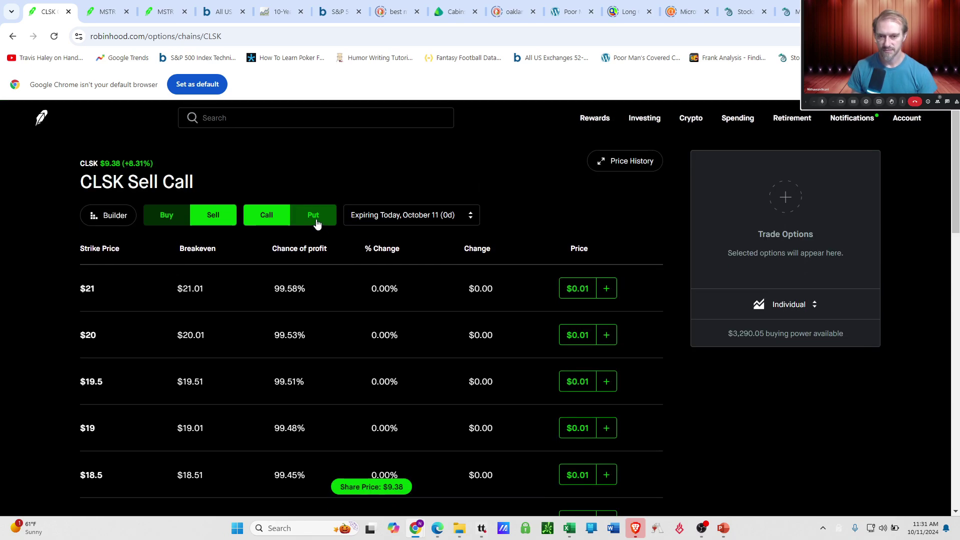
left_click(313, 215)
left_click(426, 215)
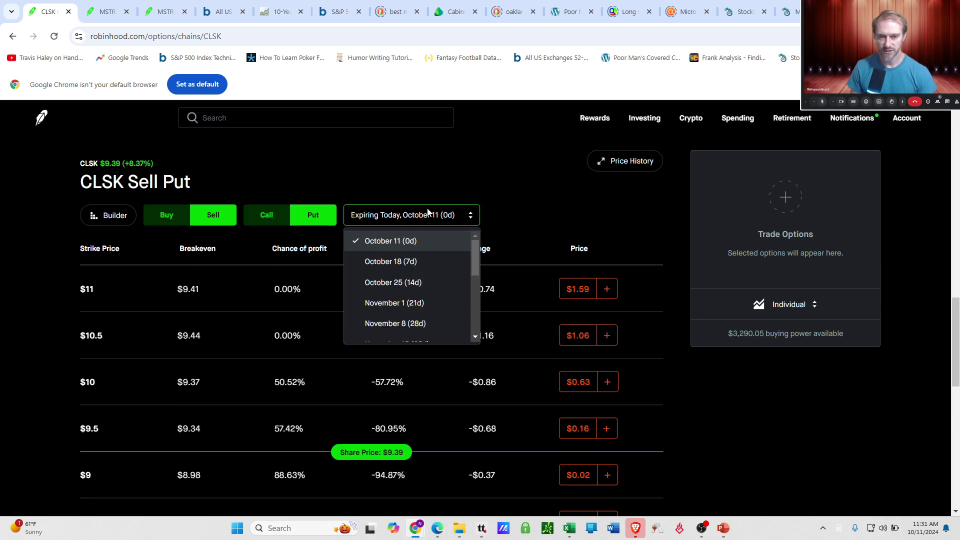
left_click(428, 257)
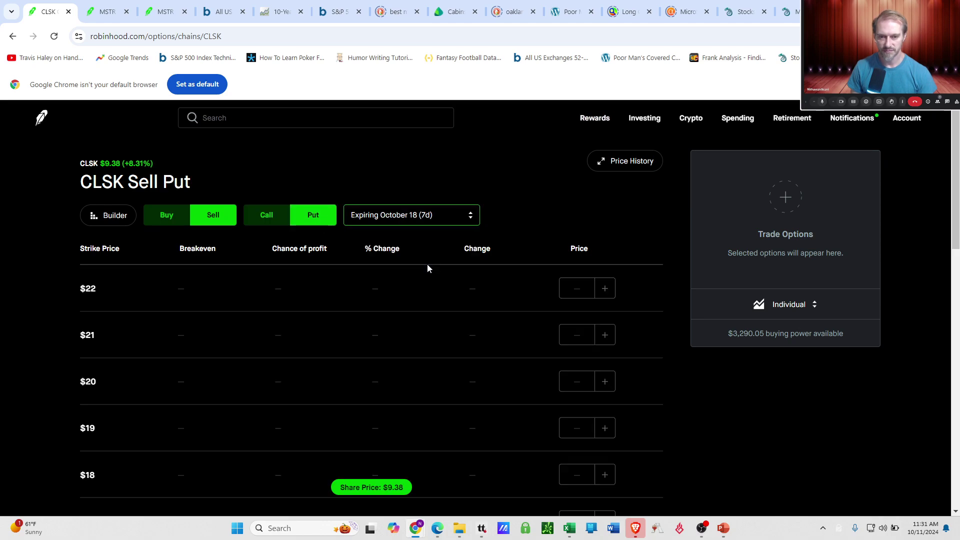
left_click(605, 481)
left_click(740, 294)
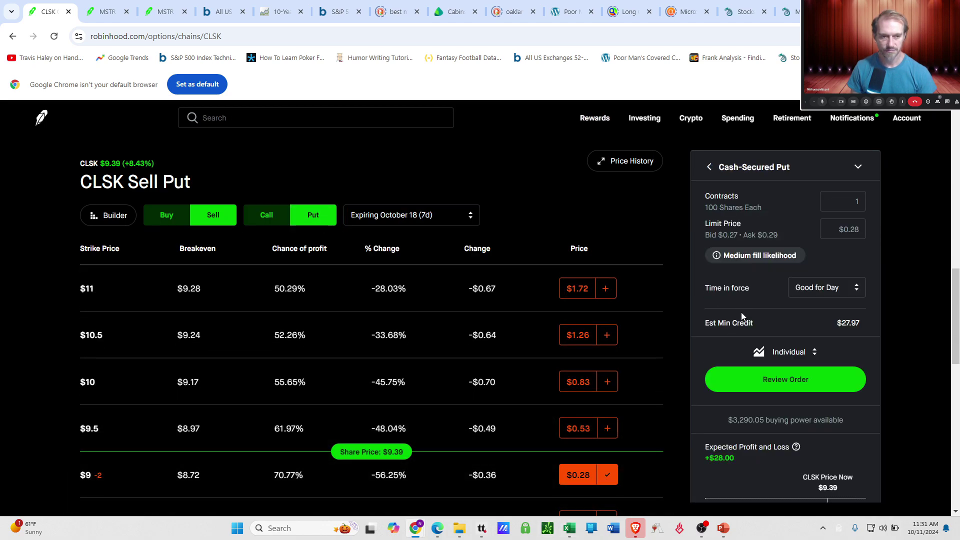
left_click(739, 380)
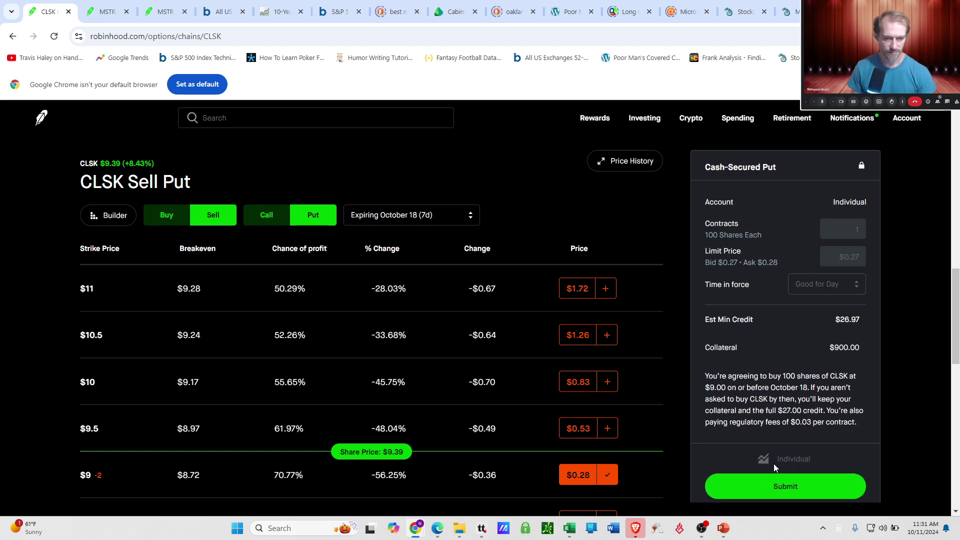
left_click(773, 486)
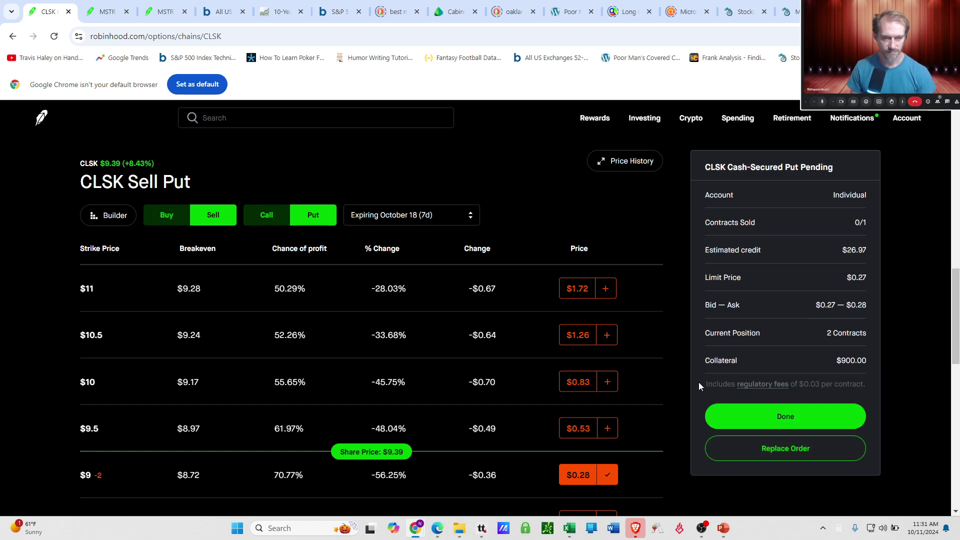
- Return to the investing overview, reload it and examine the buying power breakdown with the margin buffer and options collateral
left_click(645, 120)
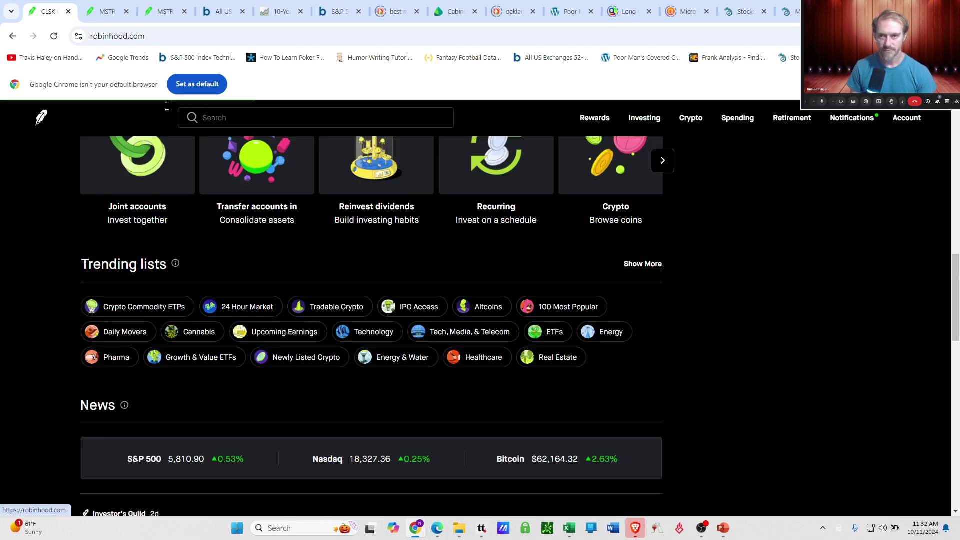
left_click(54, 36)
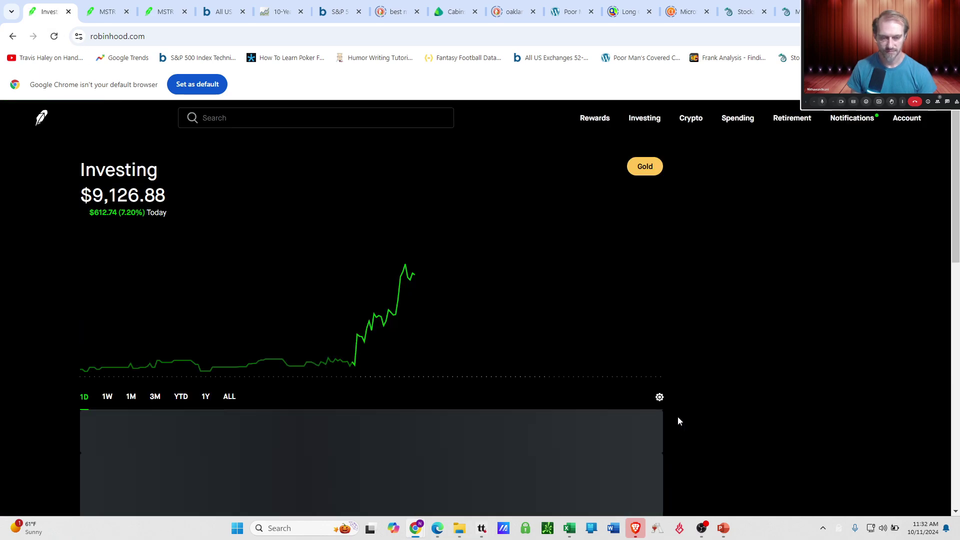
scroll(681, 416, "down", 1)
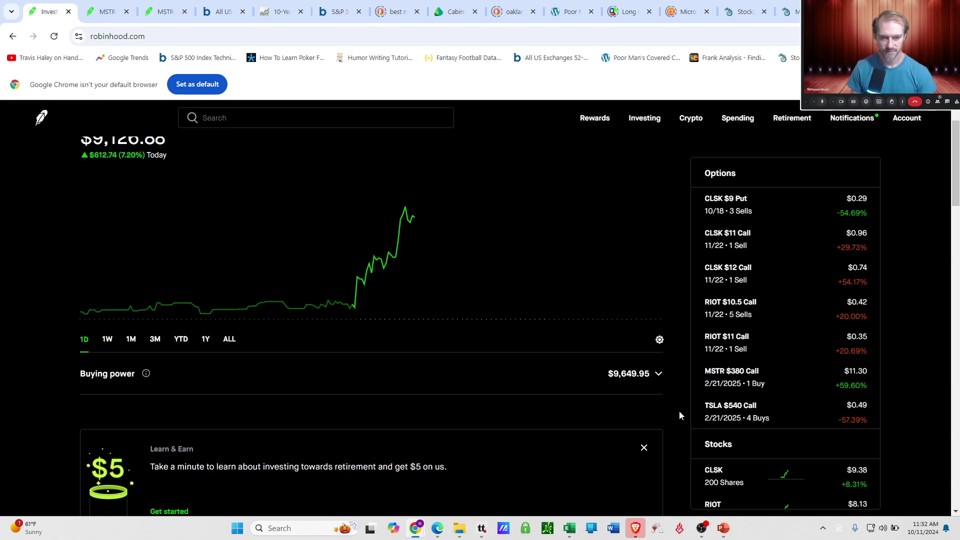
left_click(663, 377)
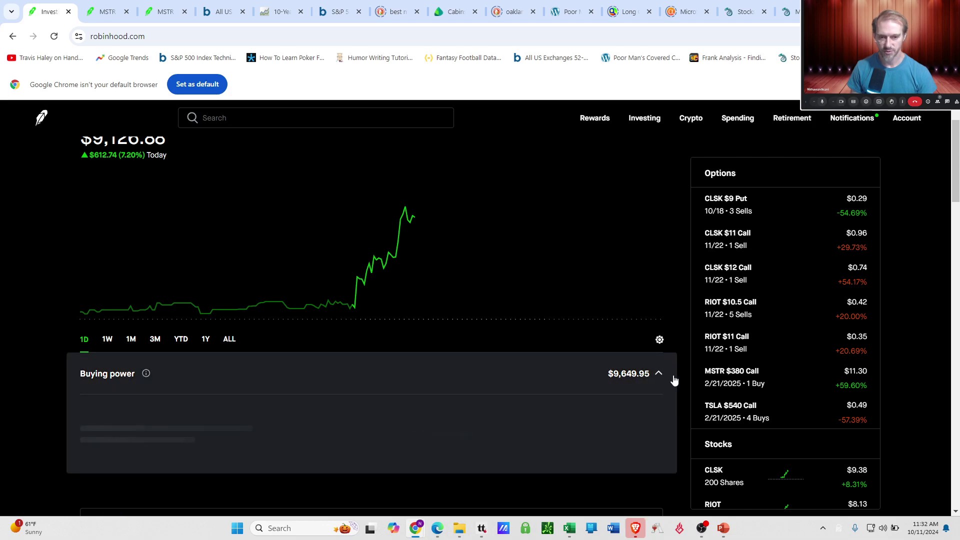
scroll(692, 388, "down", 1)
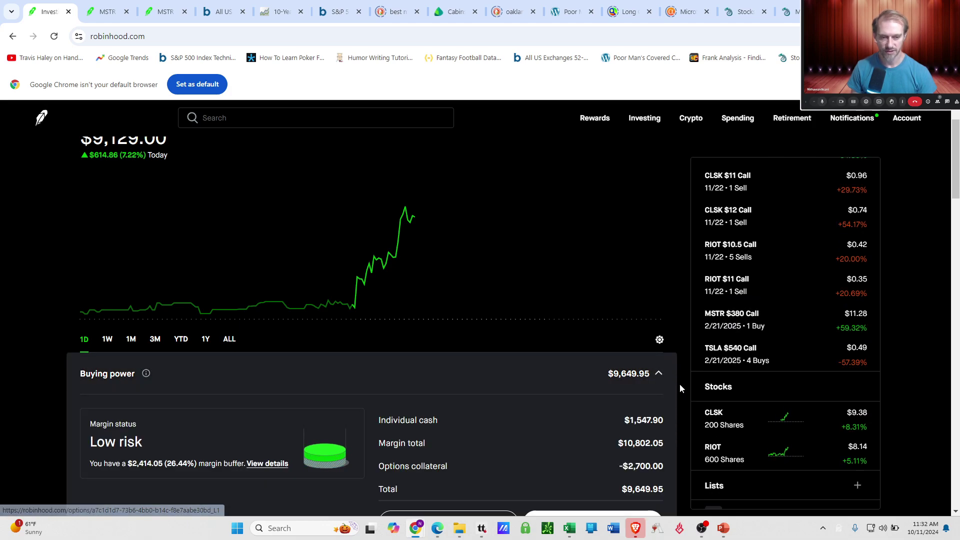
scroll(670, 384, "down", 1)
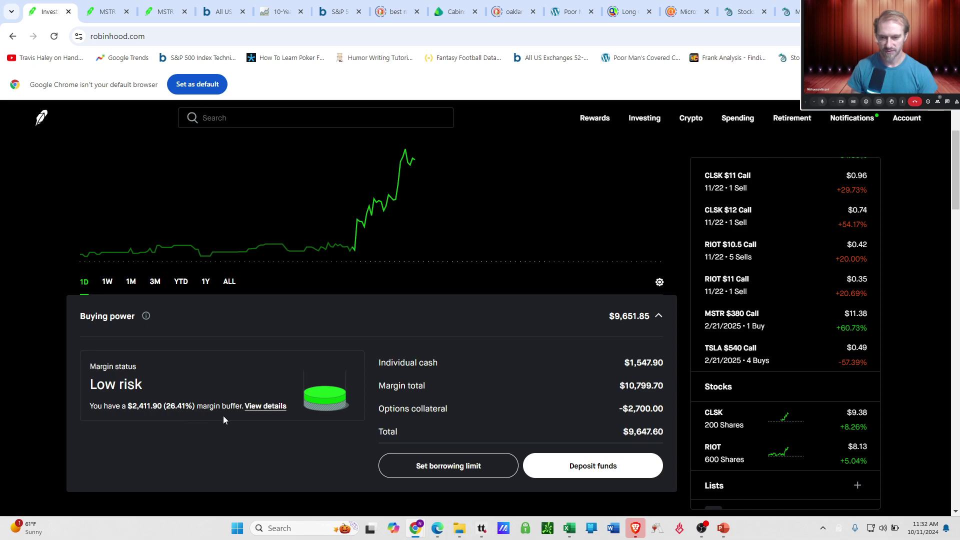
- Open the margin status details to check available margin, buffer and interest rate, and return to the investing overview
left_click(269, 409)
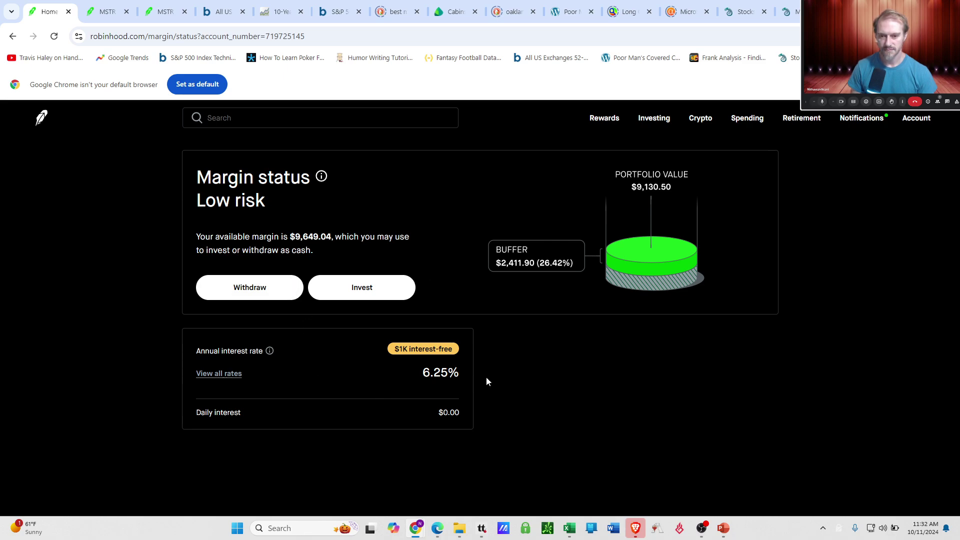
left_click(13, 36)
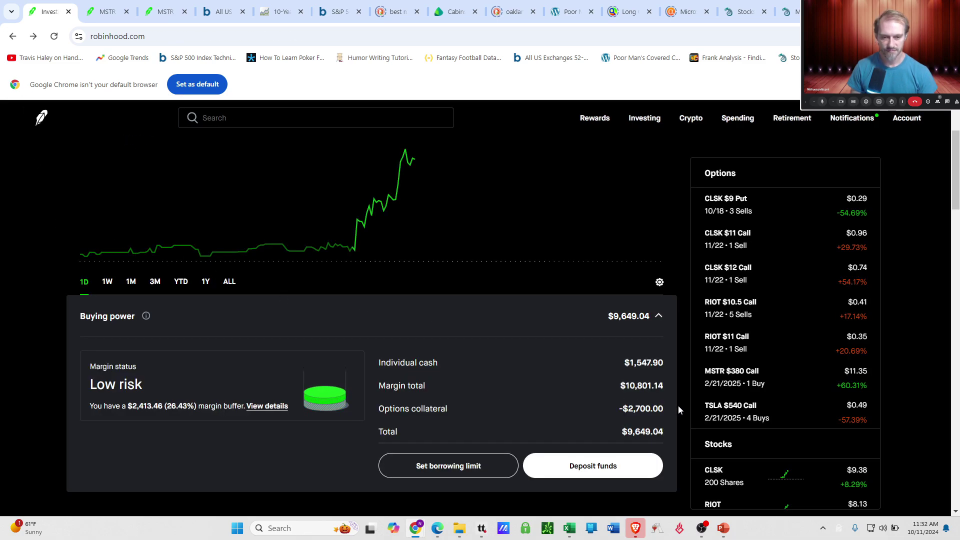
scroll(685, 404, "up", 2)
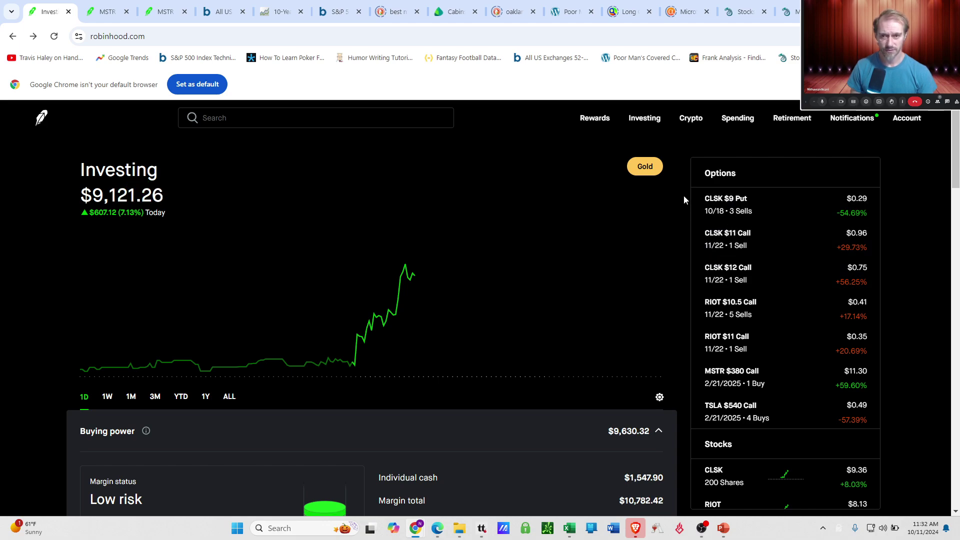
- Review the open CLSK, RIOT, MSTR and TSLA option positions and the stock holdings on the investing overview
left_click(646, 126)
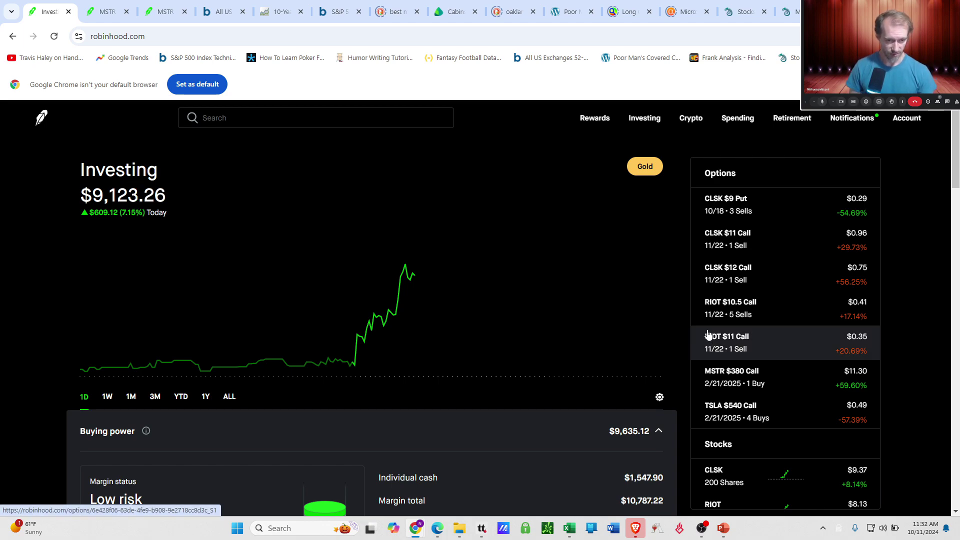
scroll(708, 332, "down", 1)
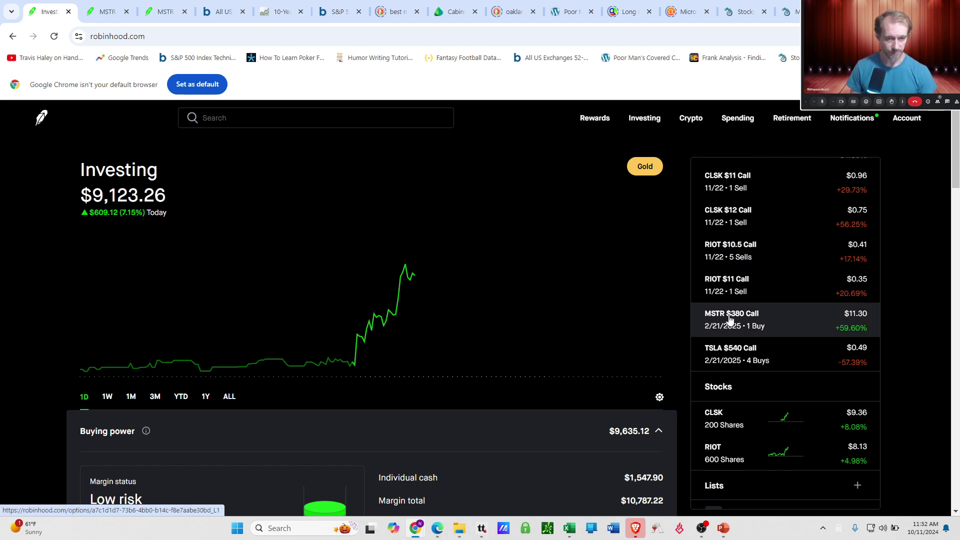
scroll(728, 318, "down", 1)
scroll(727, 320, "up", 2)
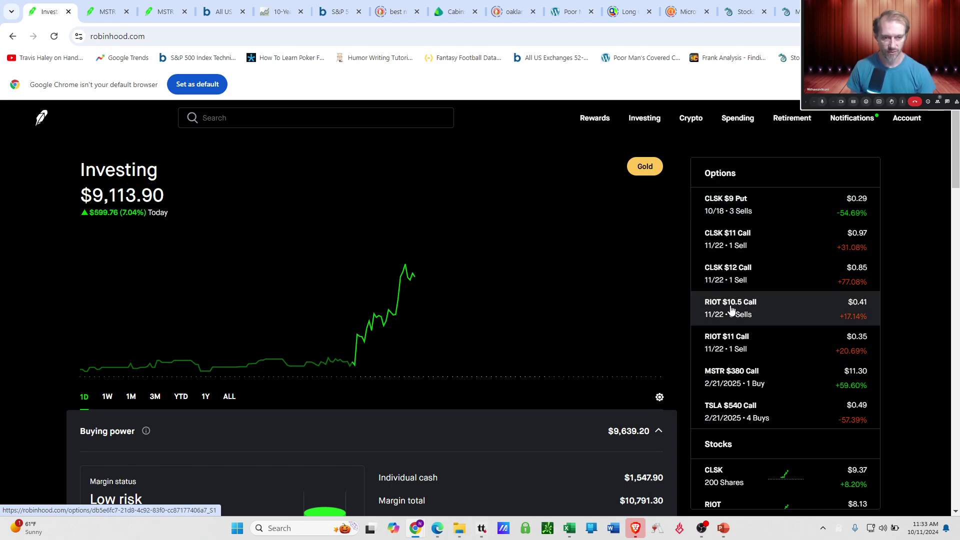
scroll(745, 450, "down", 1)
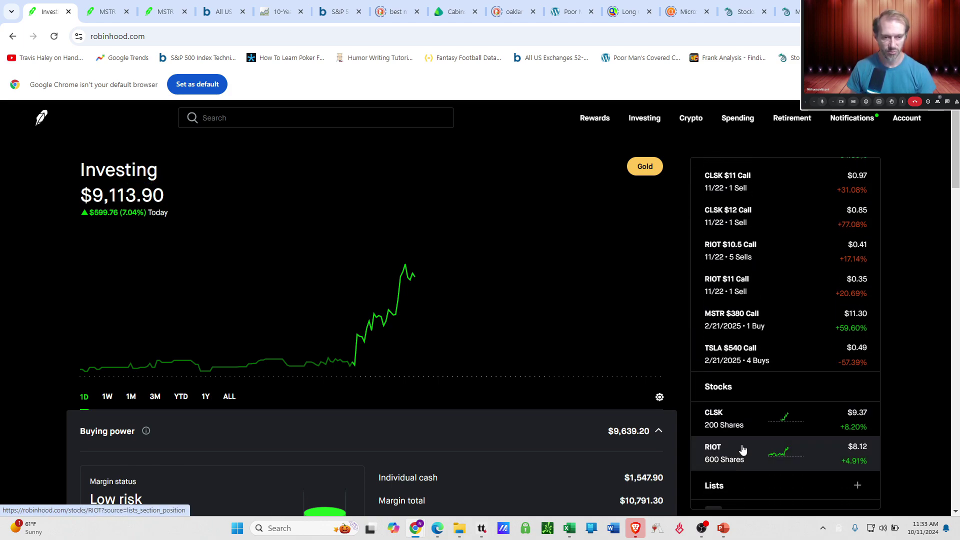
- Open the CLSK stock position and check its average cost, total return and price chart for the individual account
left_click(764, 423)
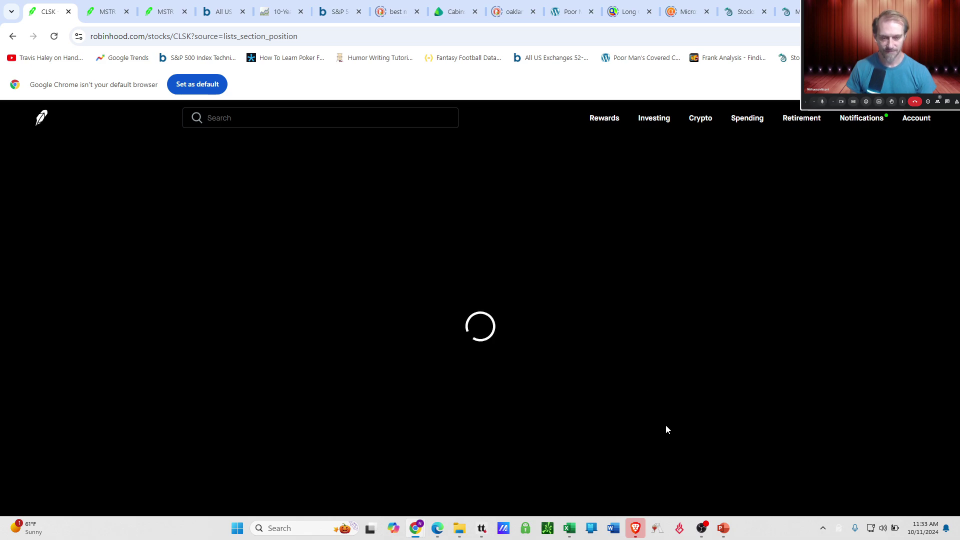
scroll(644, 448, "down", 3)
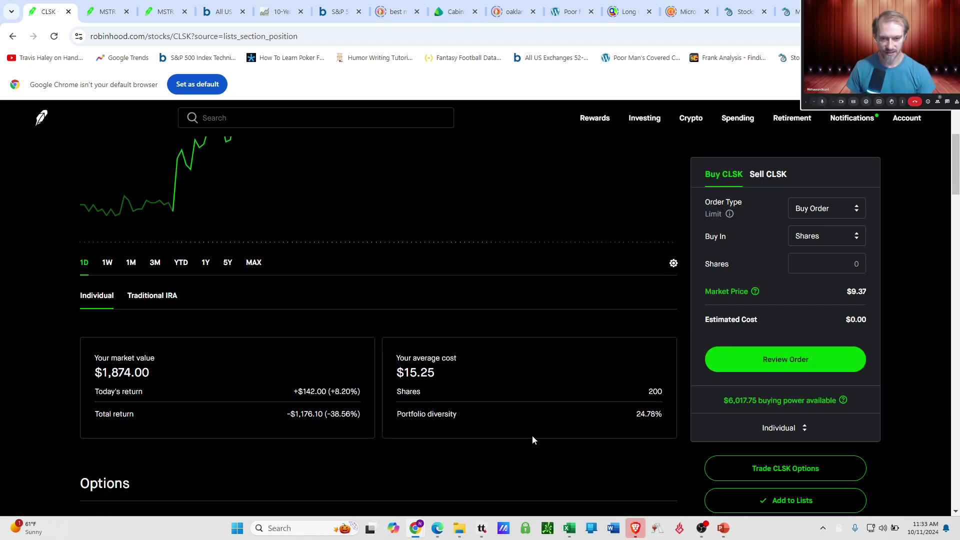
double_click(429, 371)
scroll(435, 373, "up", 3)
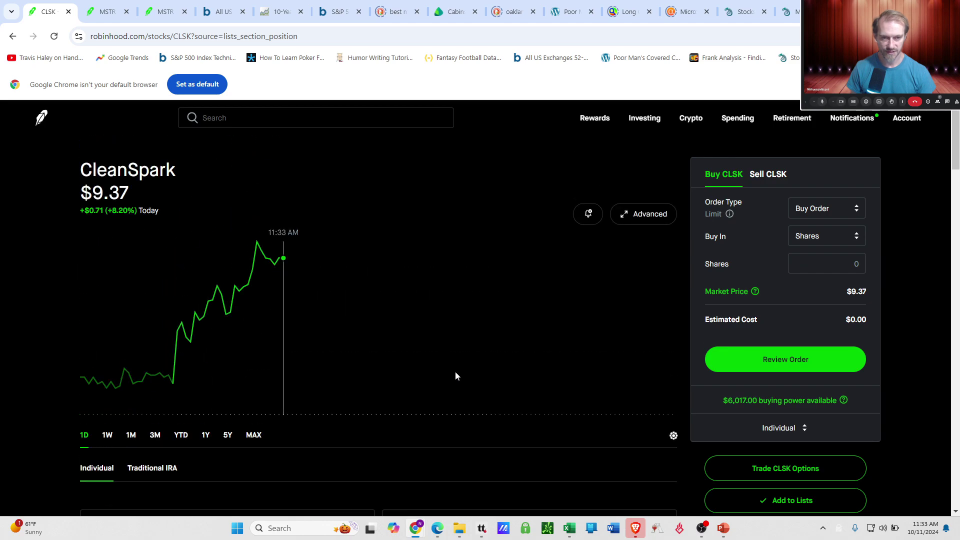
- Go back from the CLSK page to the investing overview and check the long TSLA and MSTR calls and share positions
left_click(645, 118)
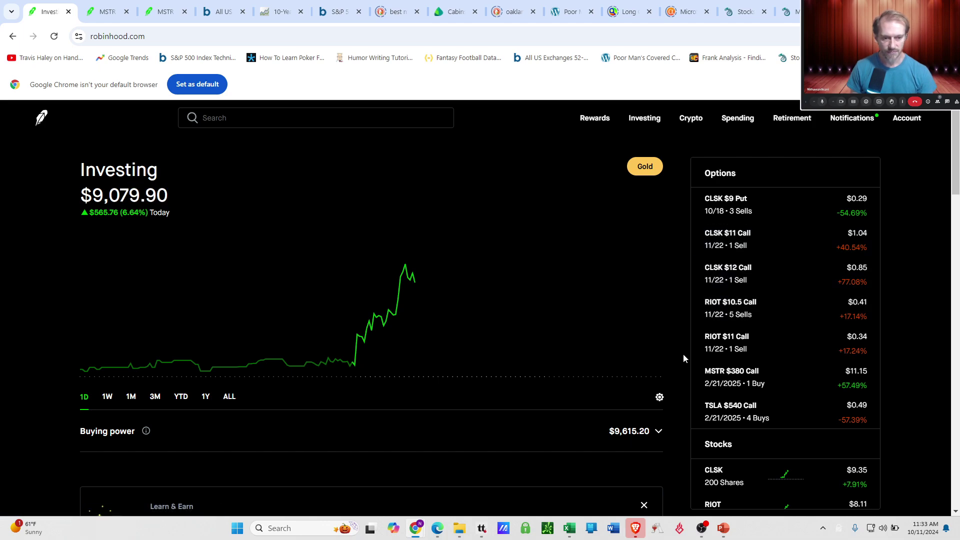
scroll(683, 353, "down", 1)
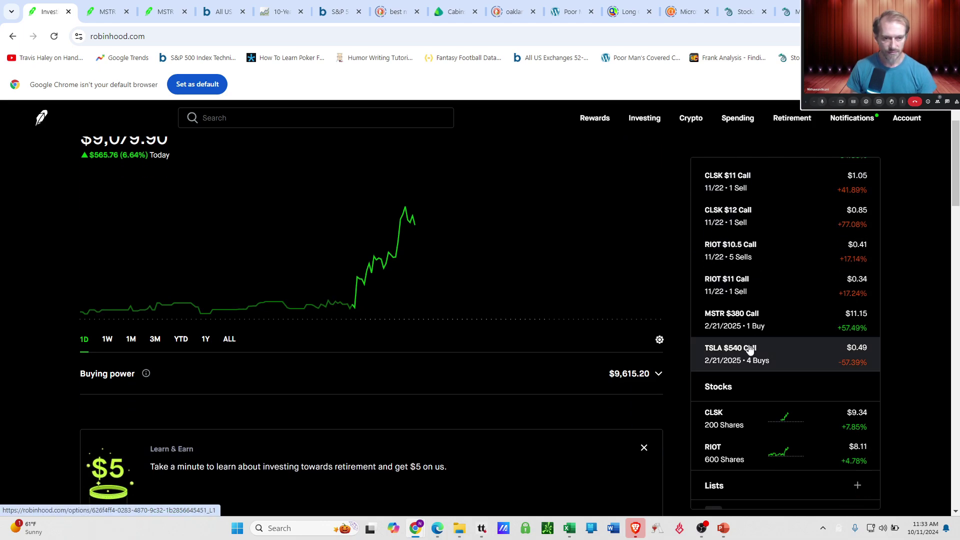
scroll(750, 349, "down", 1)
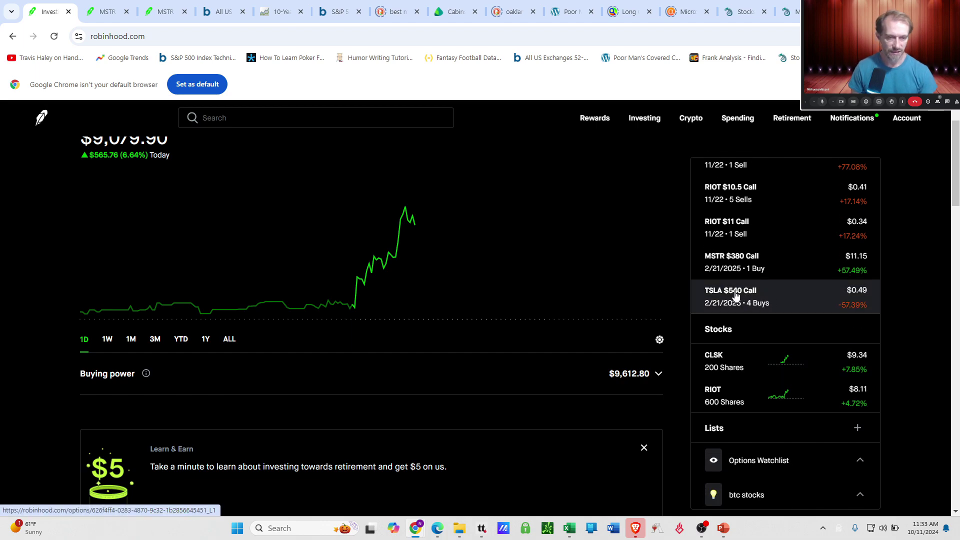
scroll(662, 283, "up", 1)
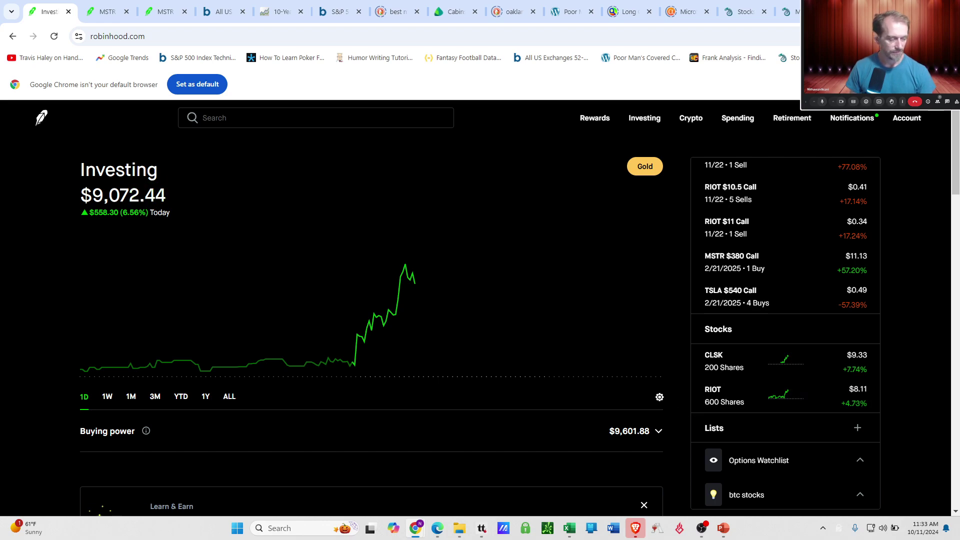
- Switch to tastytrade and examine the third account's MSTR and TSLA positions, working orders and filled MSTR order history
left_click(482, 528)
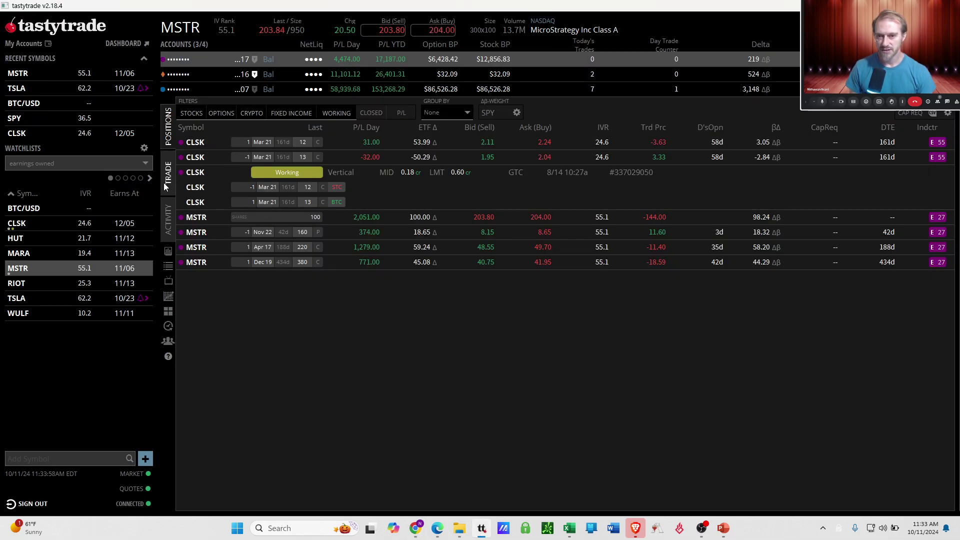
left_click(205, 90)
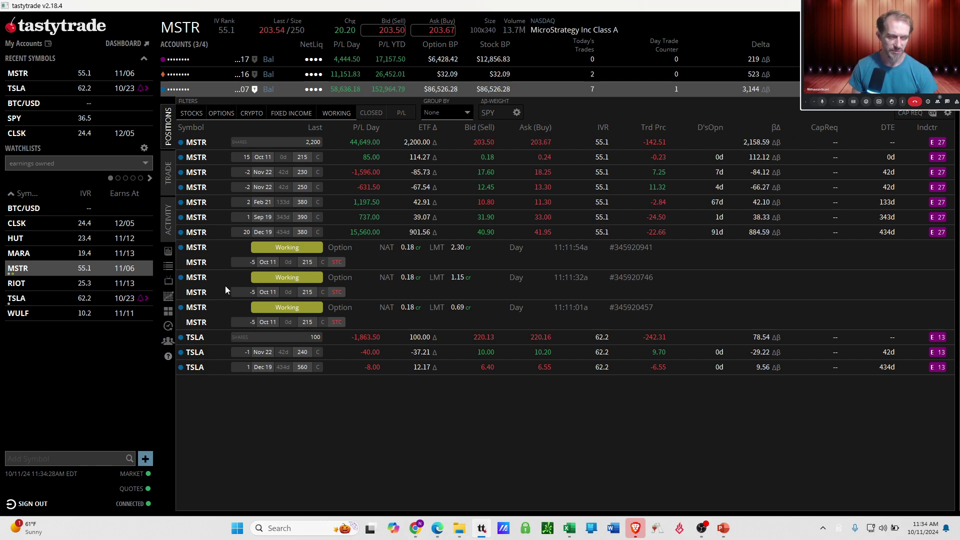
left_click(172, 210)
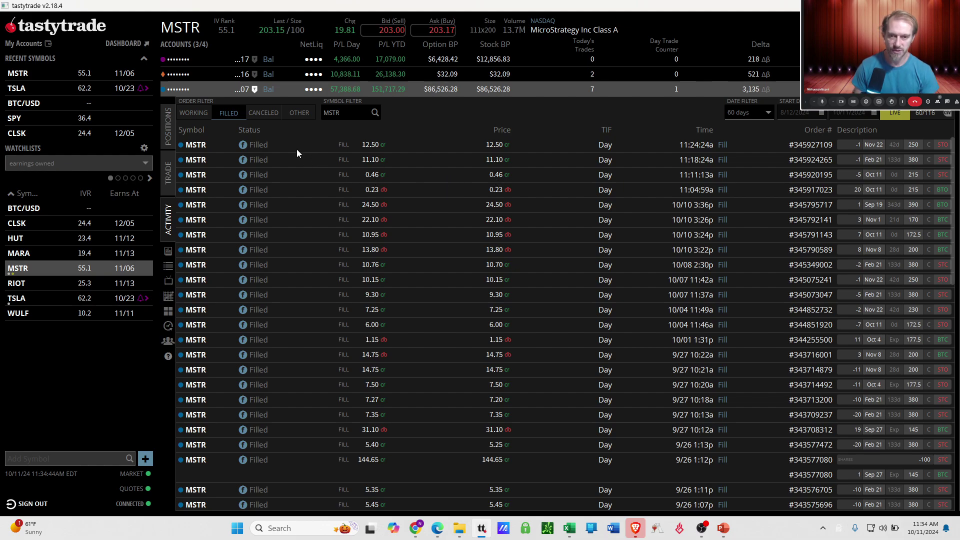
left_click(169, 145)
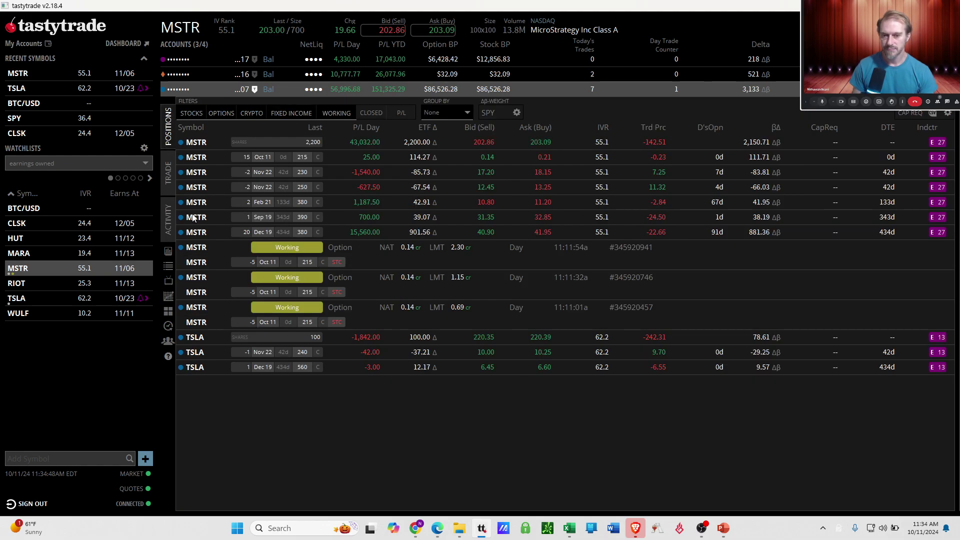